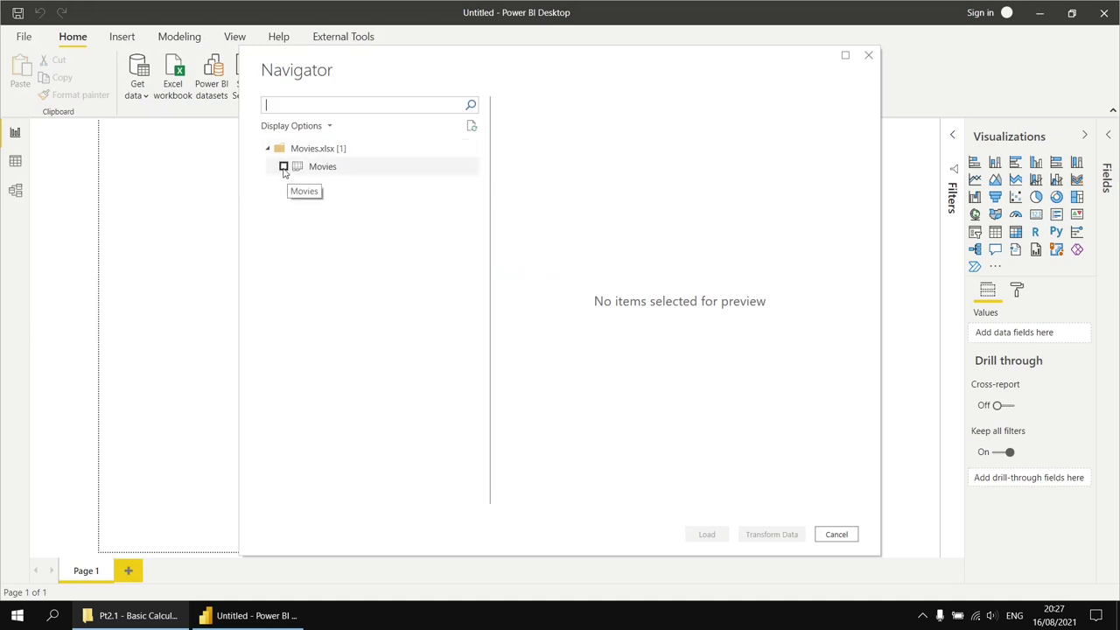
Load the Movies sheet from Movies.xlsx into the report.
click(283, 167)
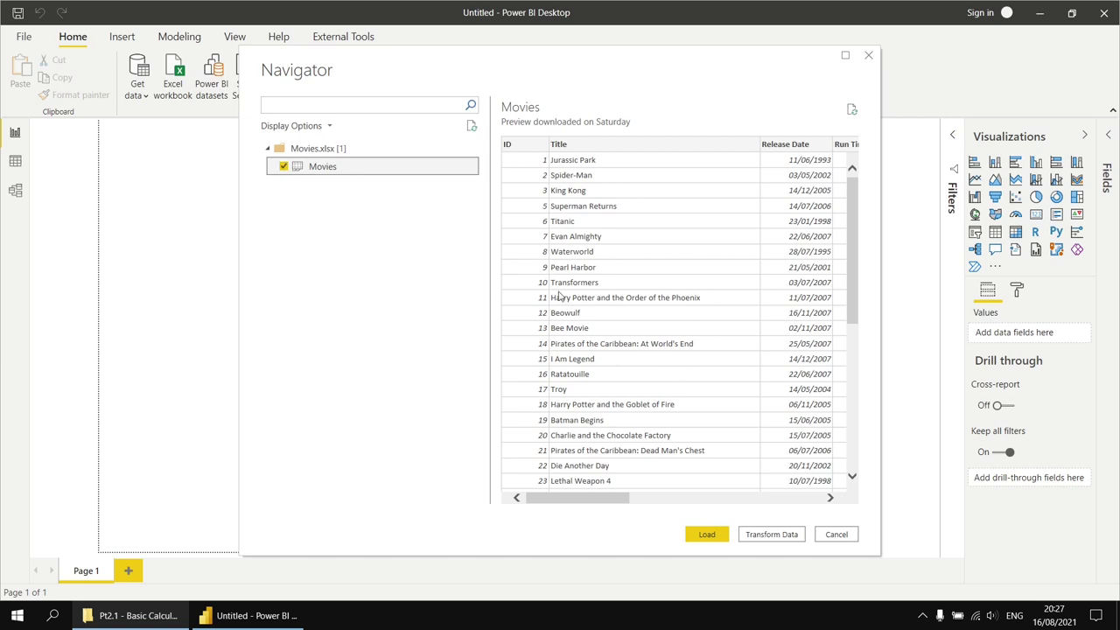
click(704, 535)
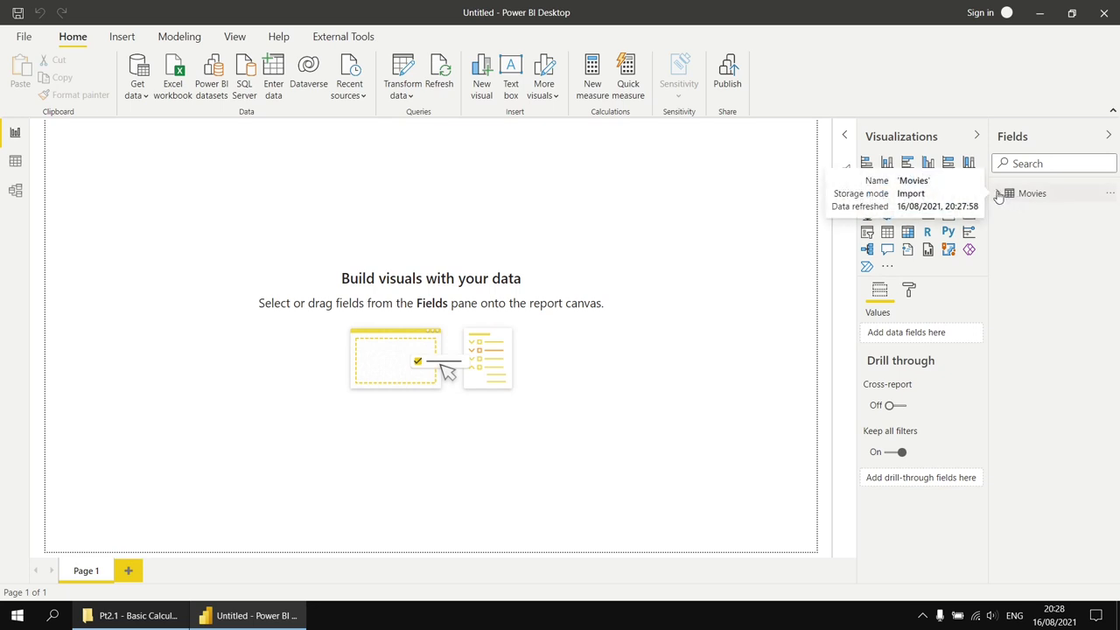
Expand Movies in the Fields pane to list Budget, Box Office and Run Time, and review its options.
click(998, 194)
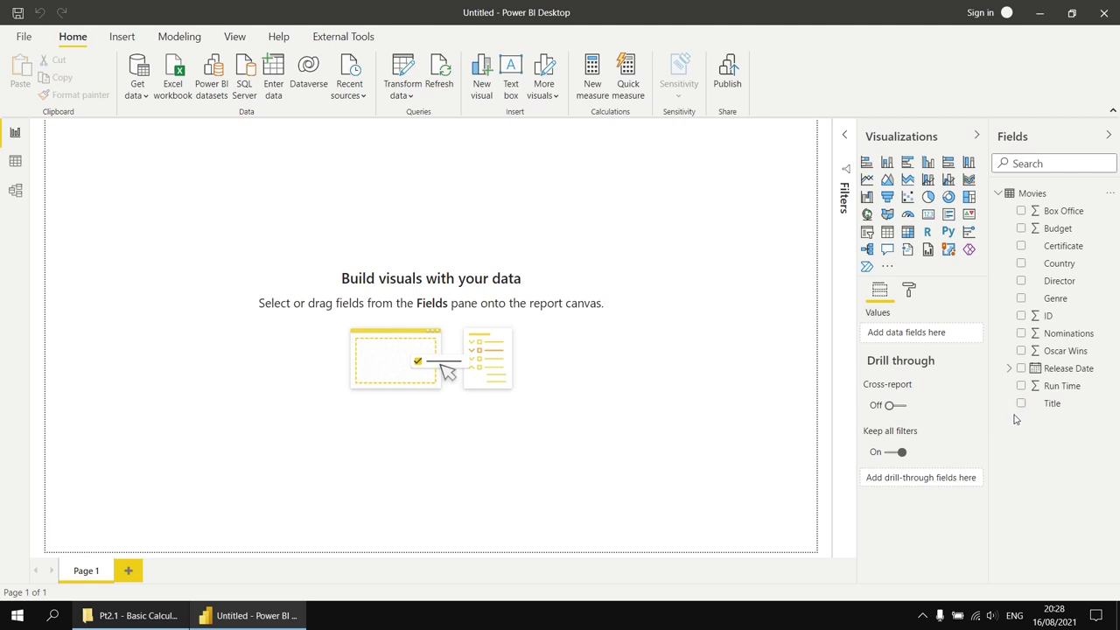
right_click(1028, 196)
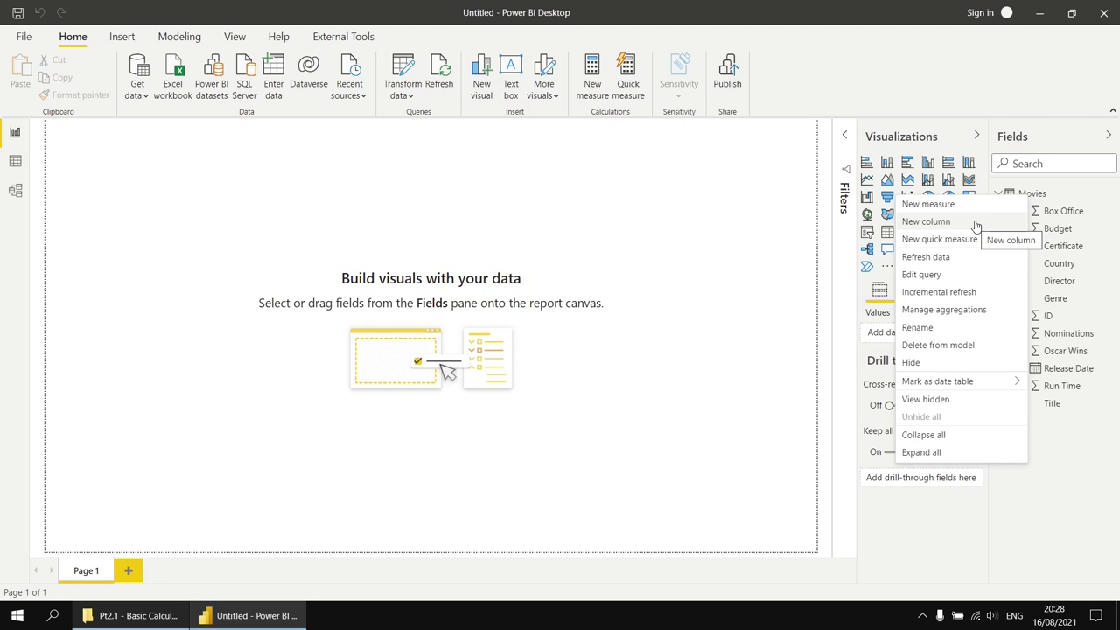
click(107, 170)
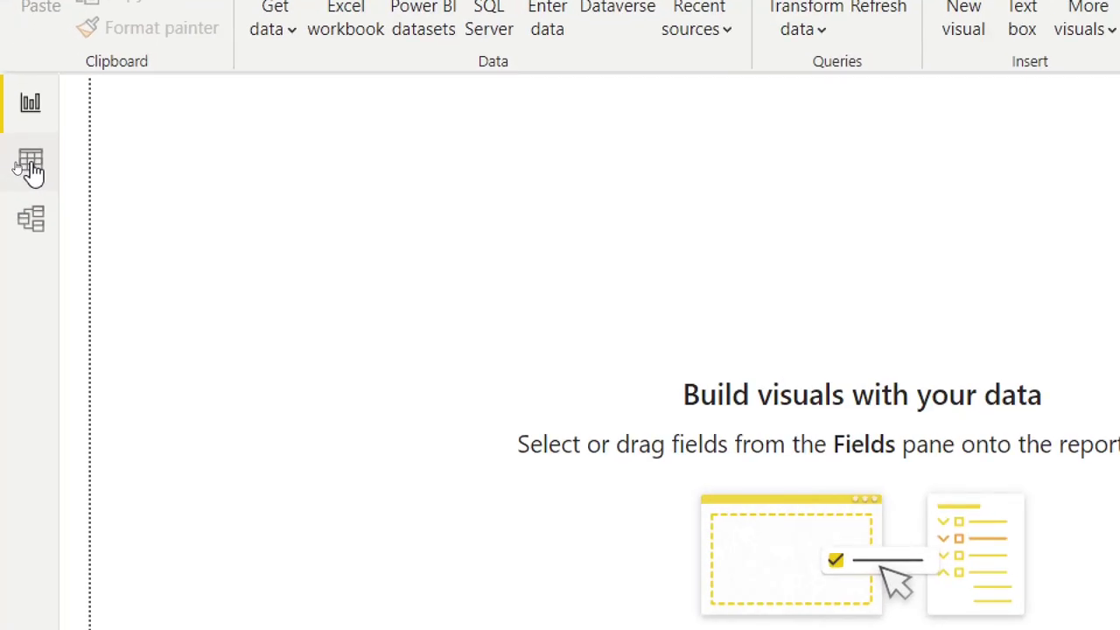
Switch to Data view and inspect the Oscar Wins, Nominations, Box Office and Budget columns.
click(30, 167)
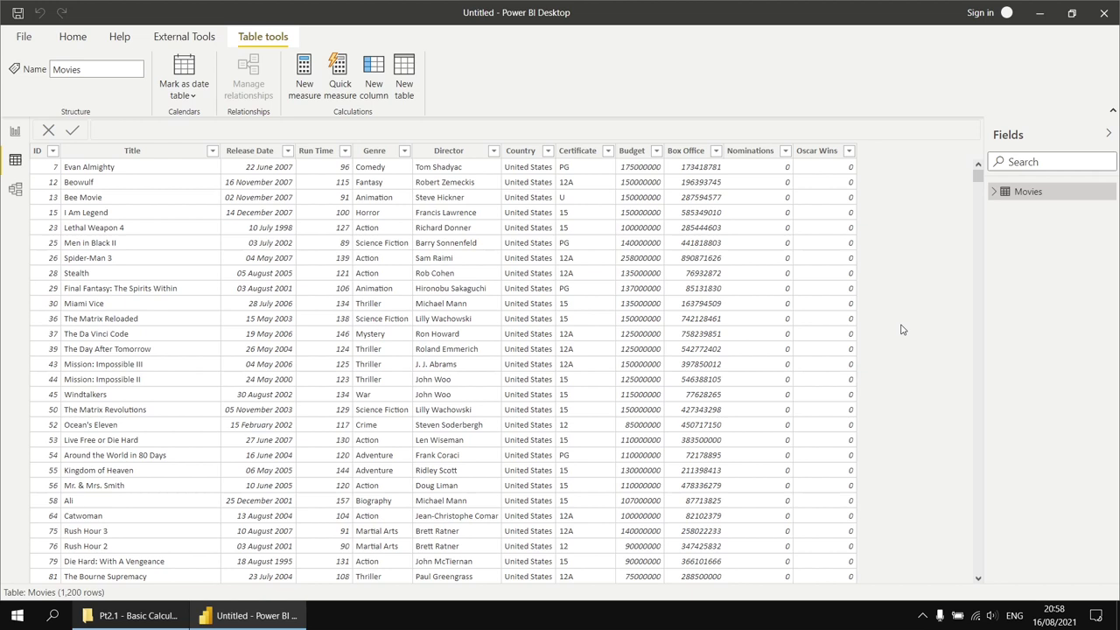
click(804, 317)
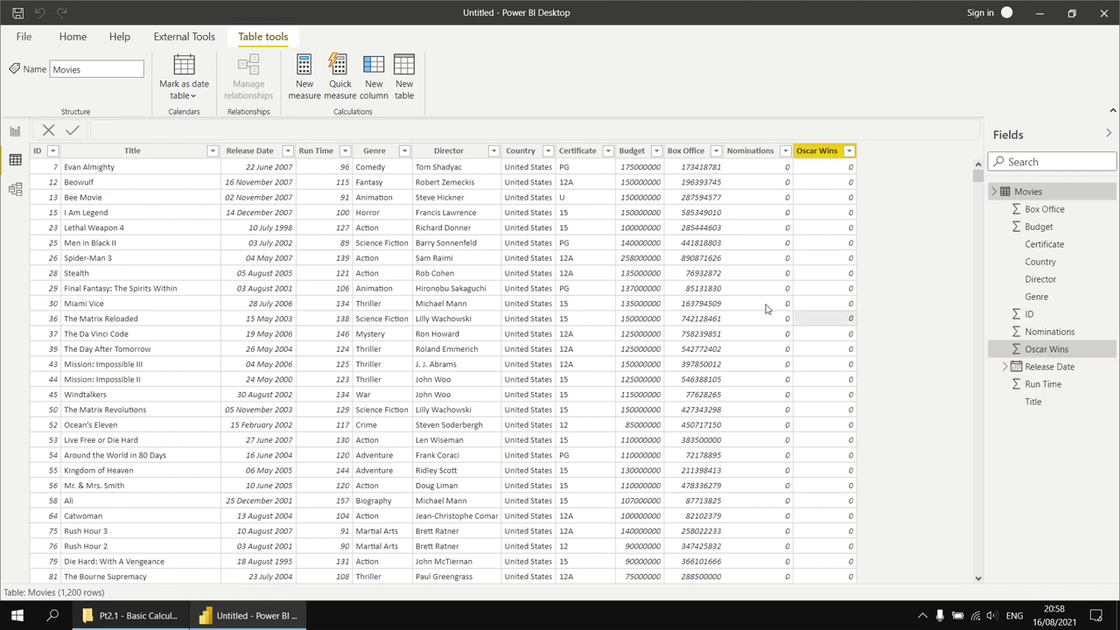
click(757, 304)
click(705, 273)
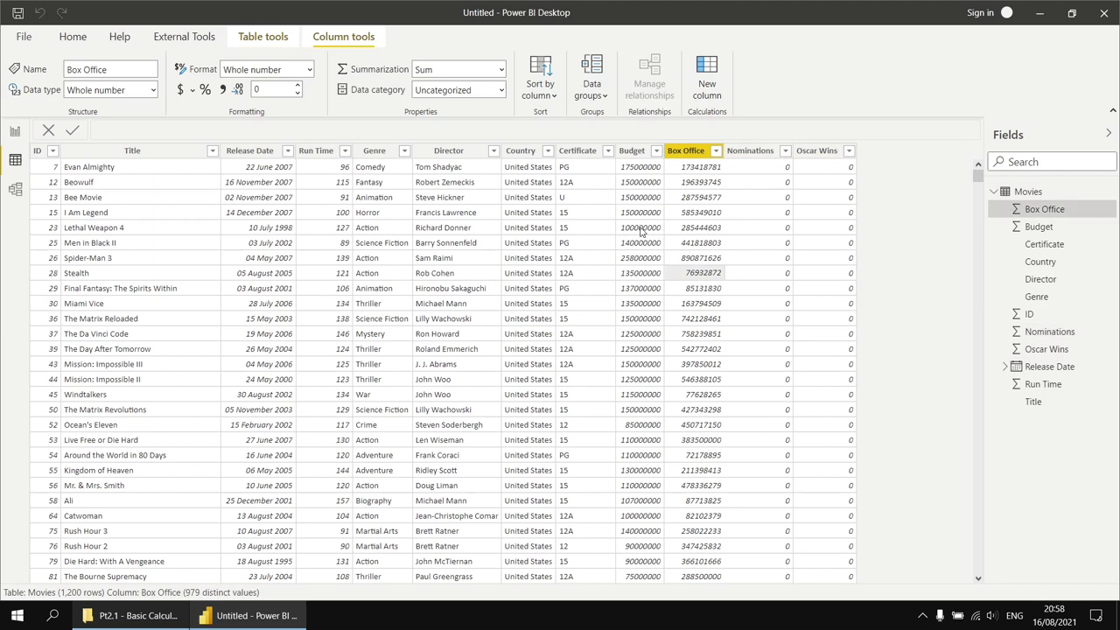
click(648, 229)
click(638, 197)
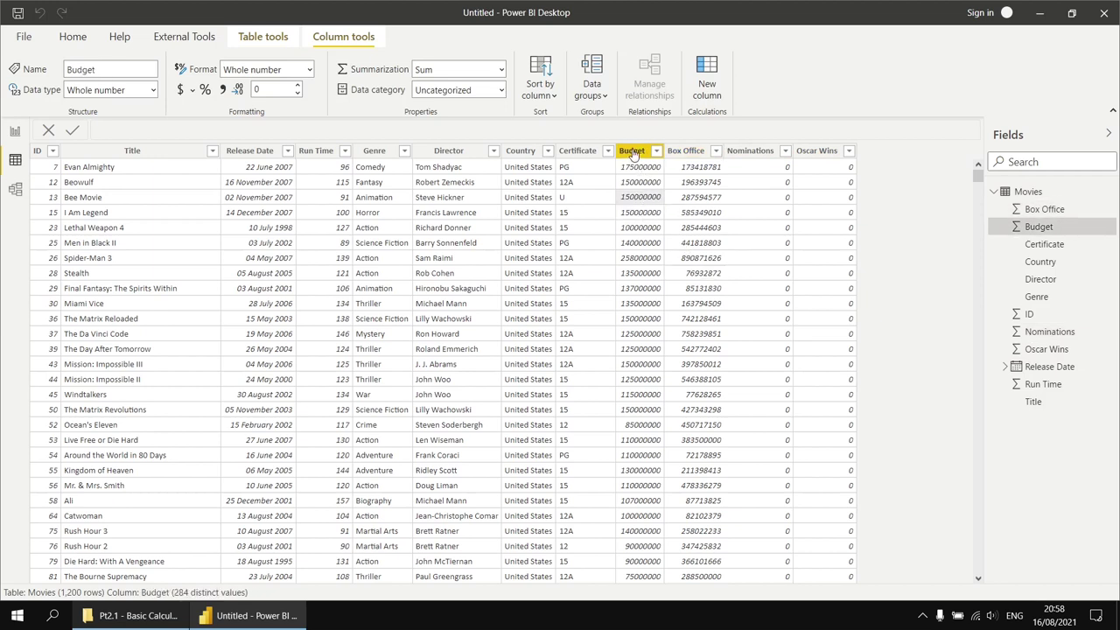
click(632, 152)
click(682, 152)
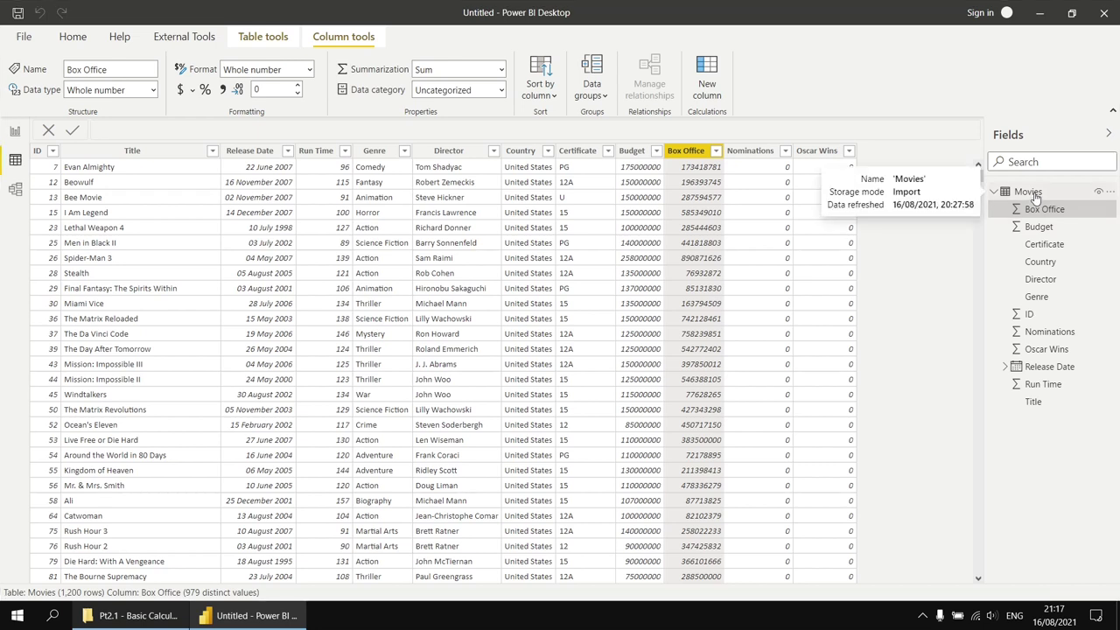
Review options for the Director field and Certificate column, then show the Movies table tools.
right_click(1043, 282)
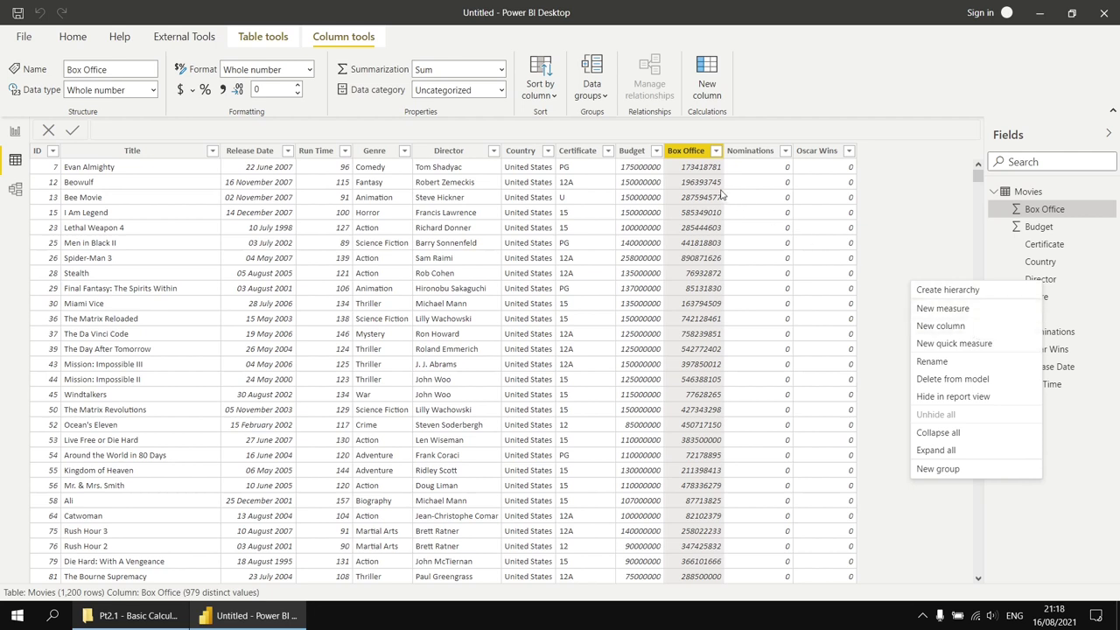
click(578, 154)
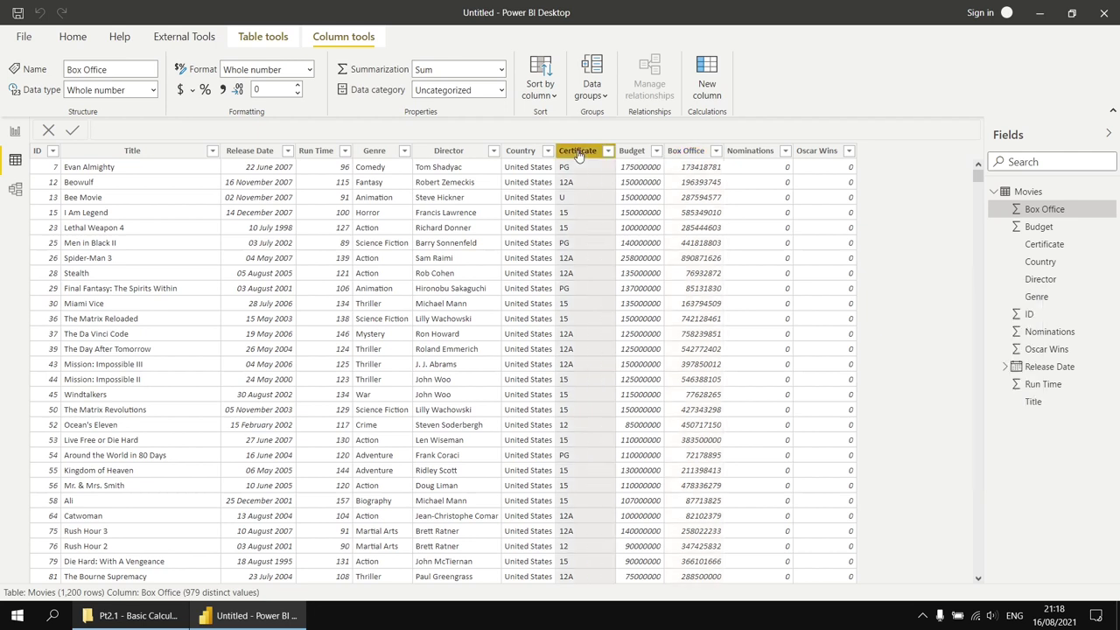
right_click(578, 154)
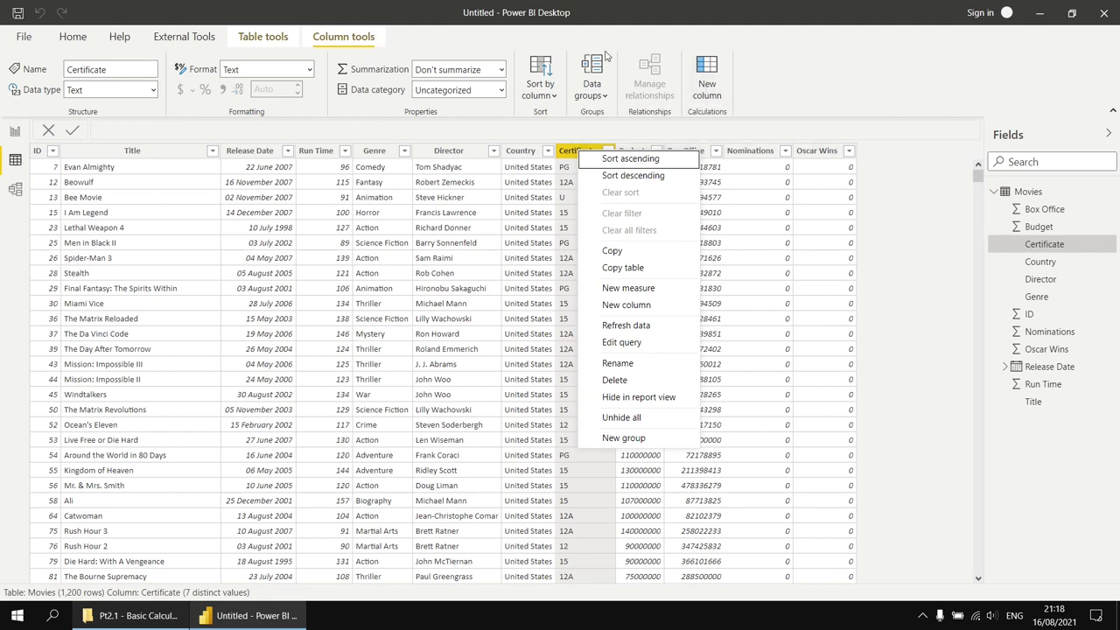
click(264, 39)
click(264, 39)
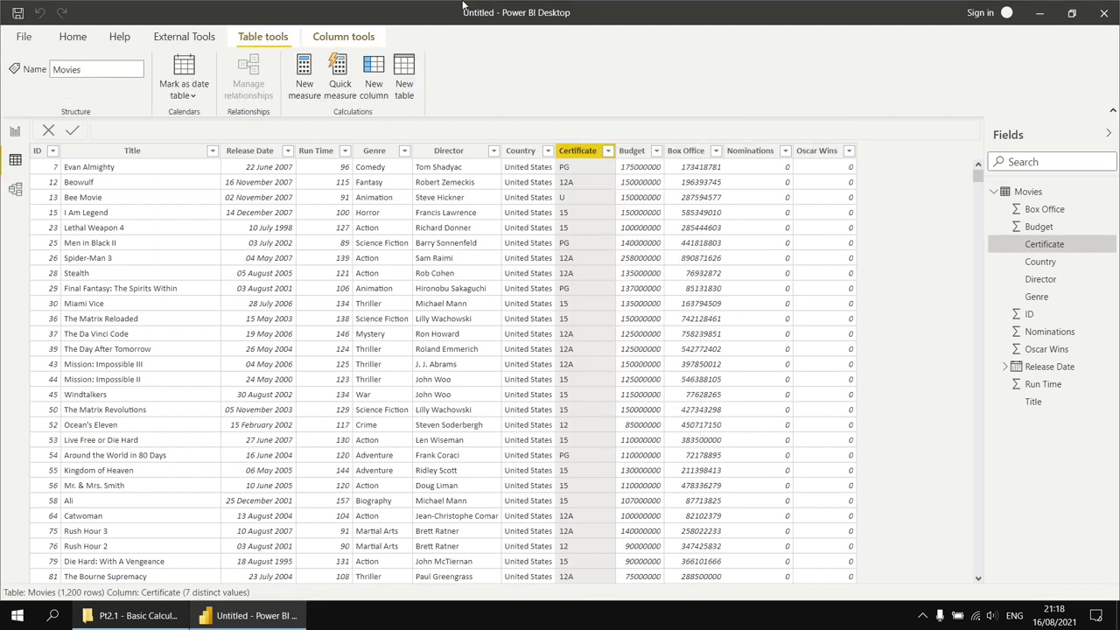
Add a new calculated column to the Movies table.
click(375, 73)
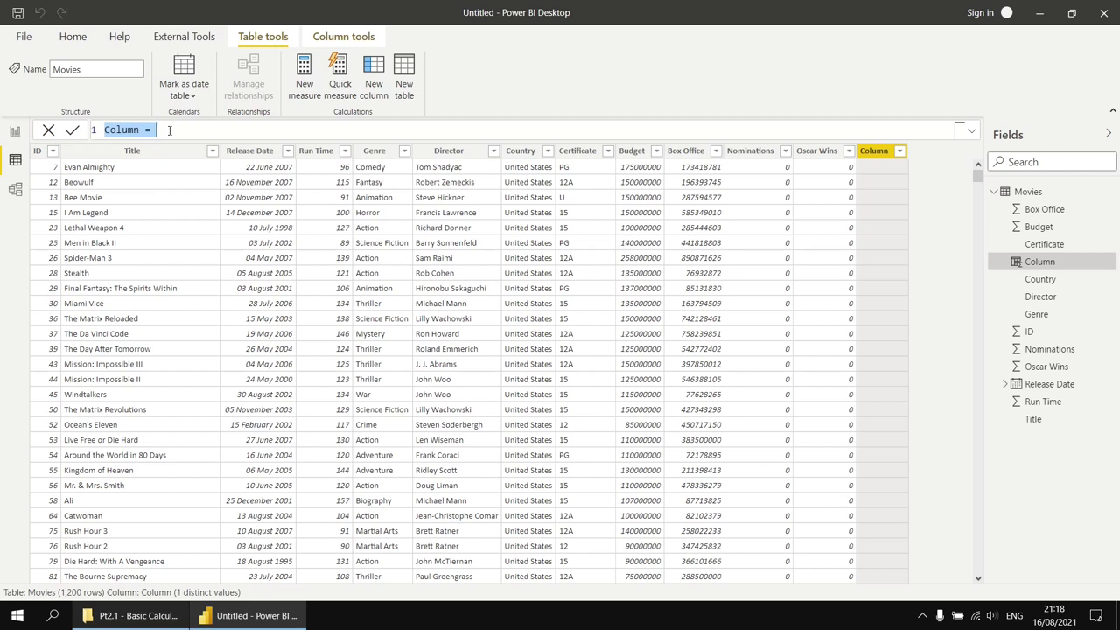
ctrl+scroll(169, 129, up, 4)
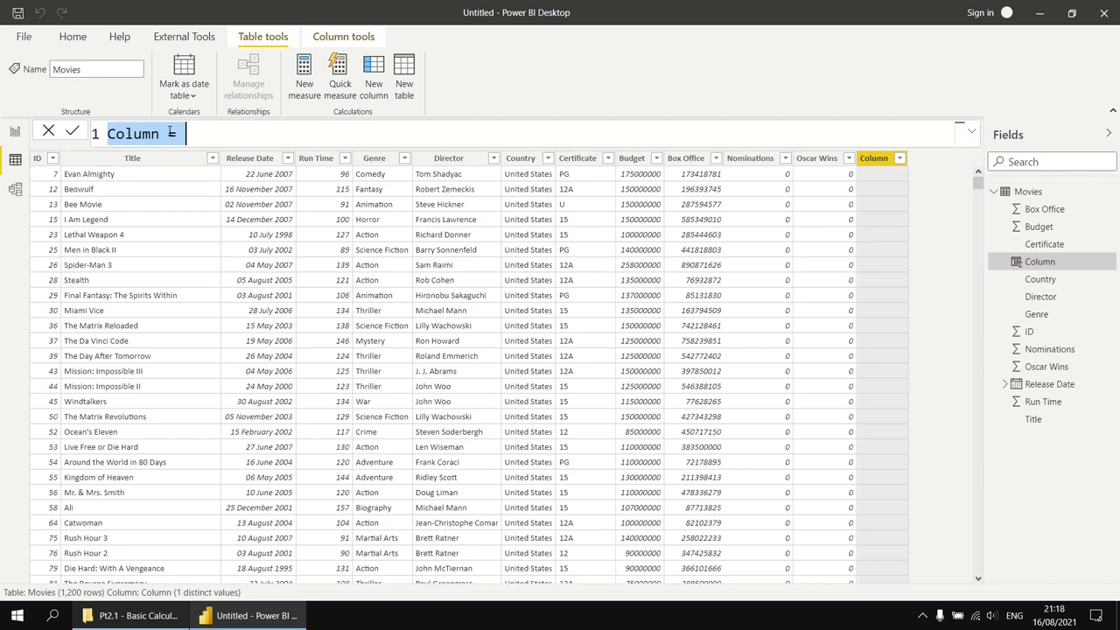
ctrl+scroll(169, 129, up, 4)
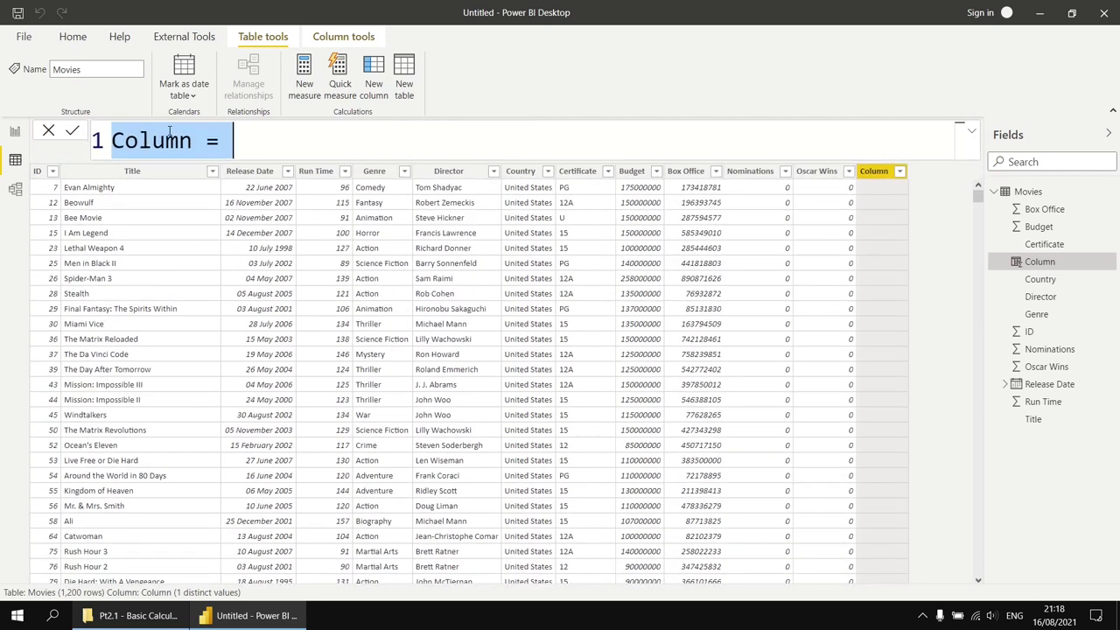
ctrl+scroll(169, 130, down, 2)
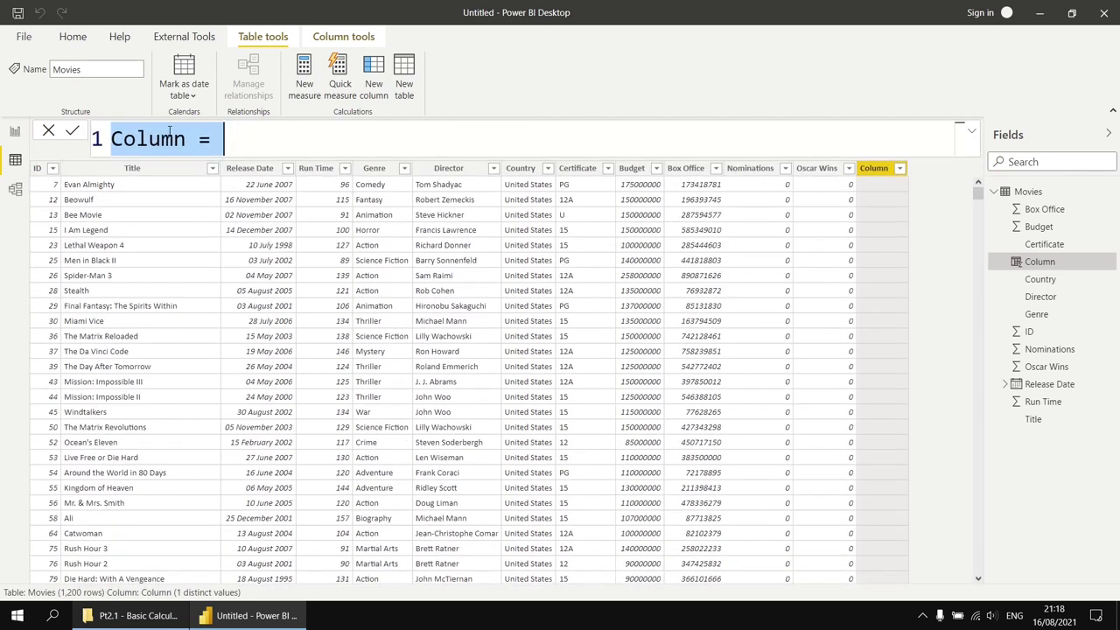
ctrl+scroll(169, 129, up, 1)
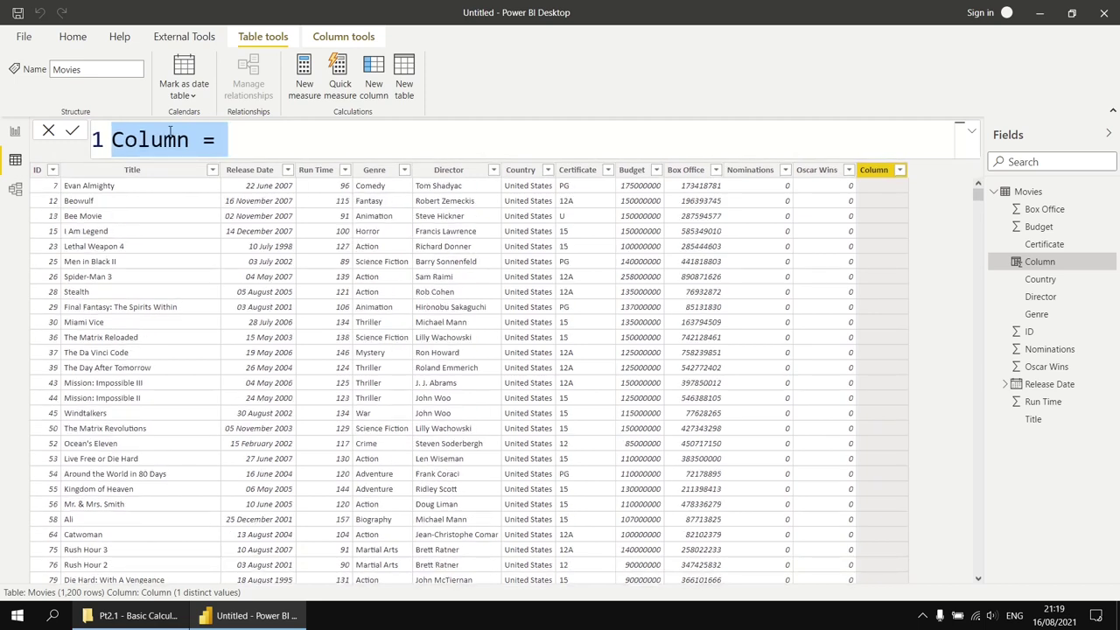
Enlarge then reduce the formula text size, and select the default name Column.
key(ctrl+equal)
key(ctrl+equal)
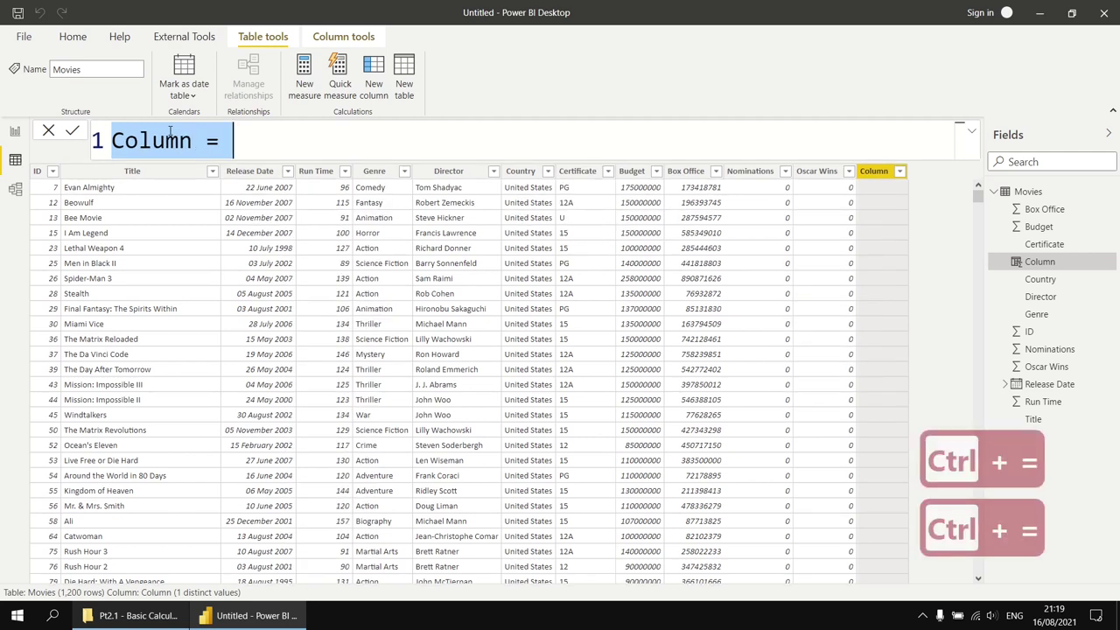
key(ctrl+equal)
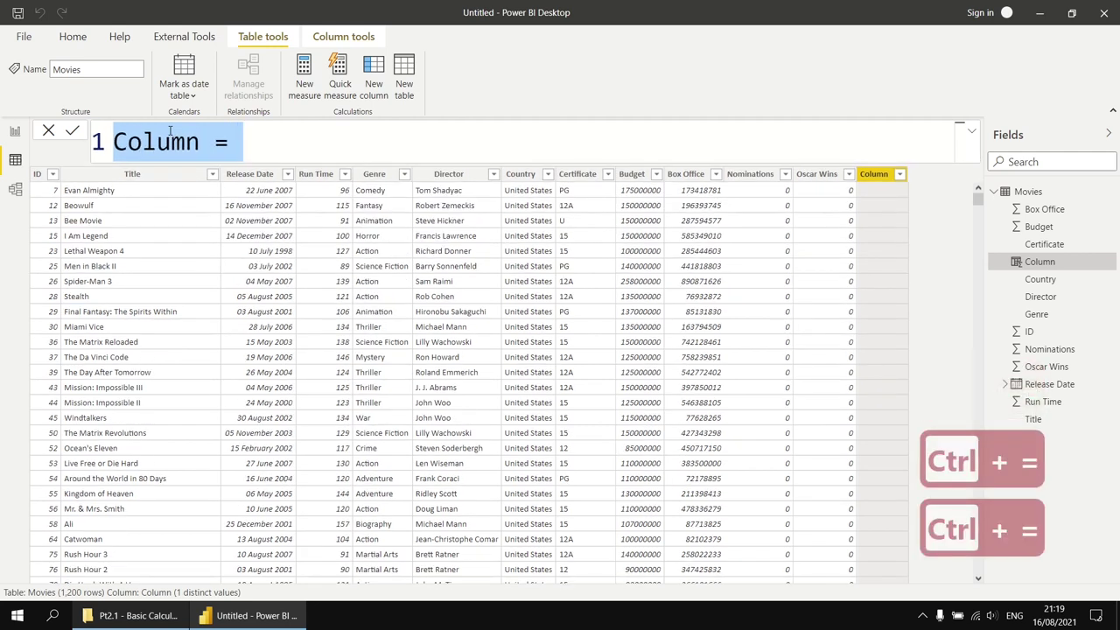
key(ctrl+minus)
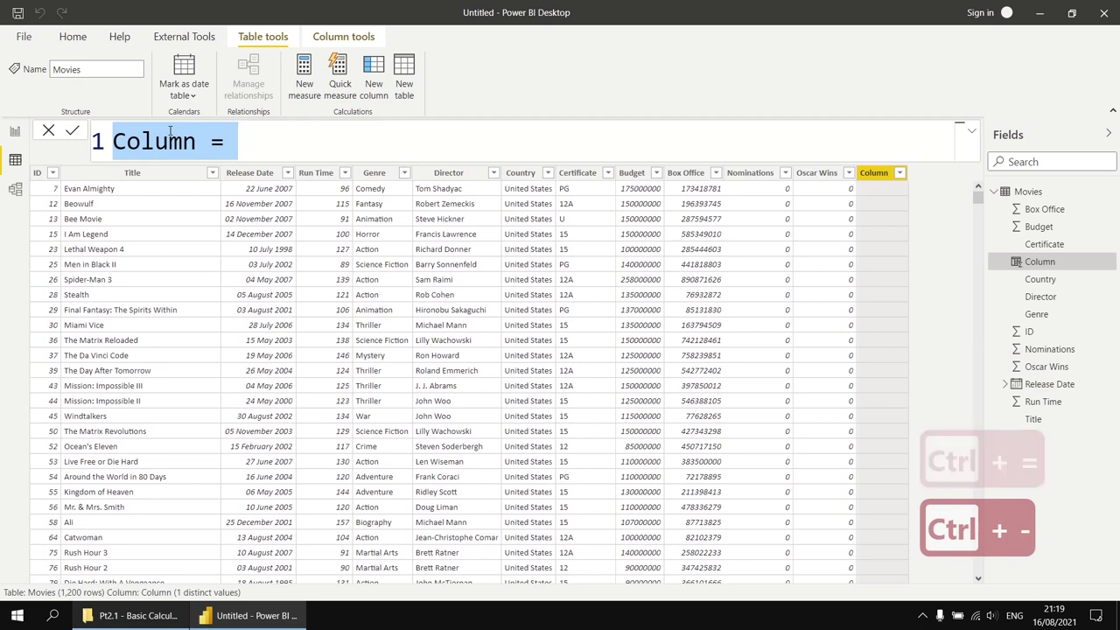
key(ctrl+minus)
key(ctrl+minus)
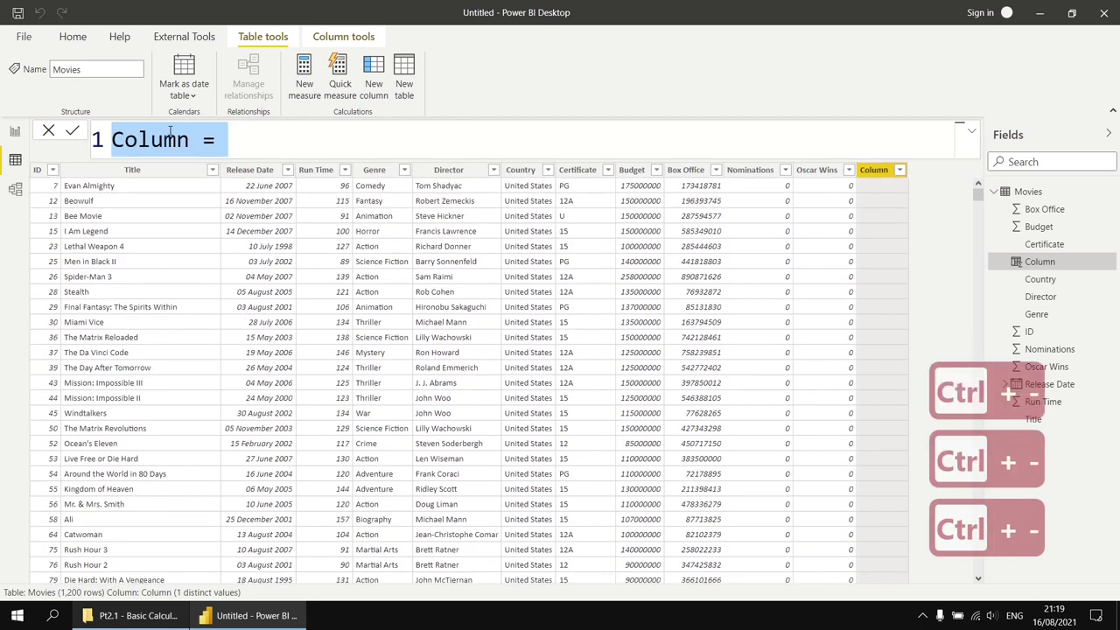
key(Home)
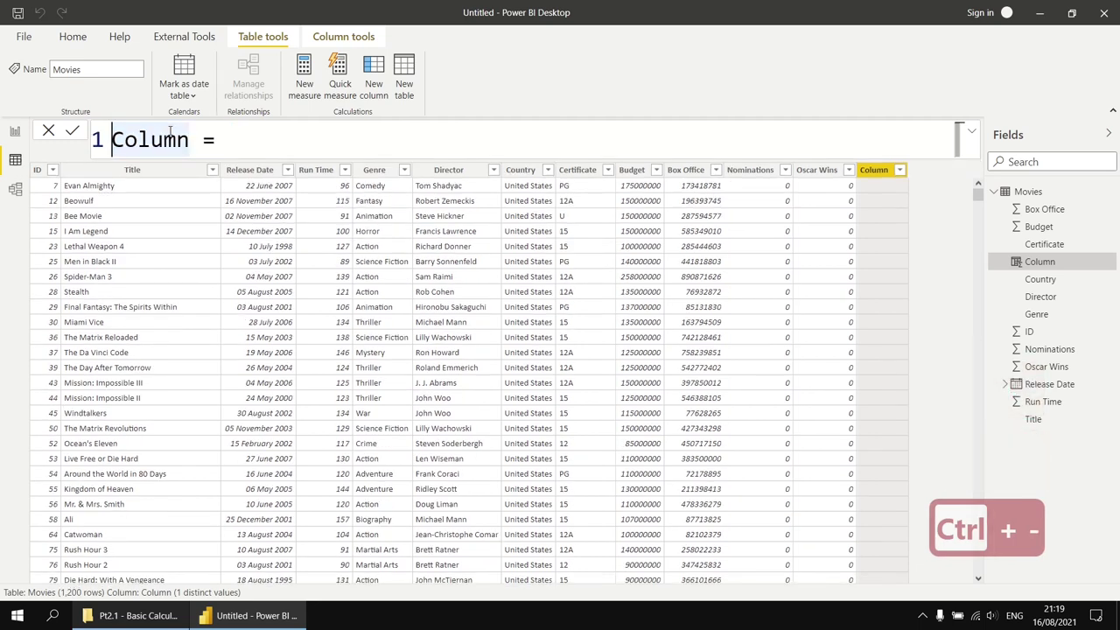
key(shift+Right)
key(shift+Right)
key(shift+Right)
key(shift+Right)
key(shift+Right)
key(shift+Right)
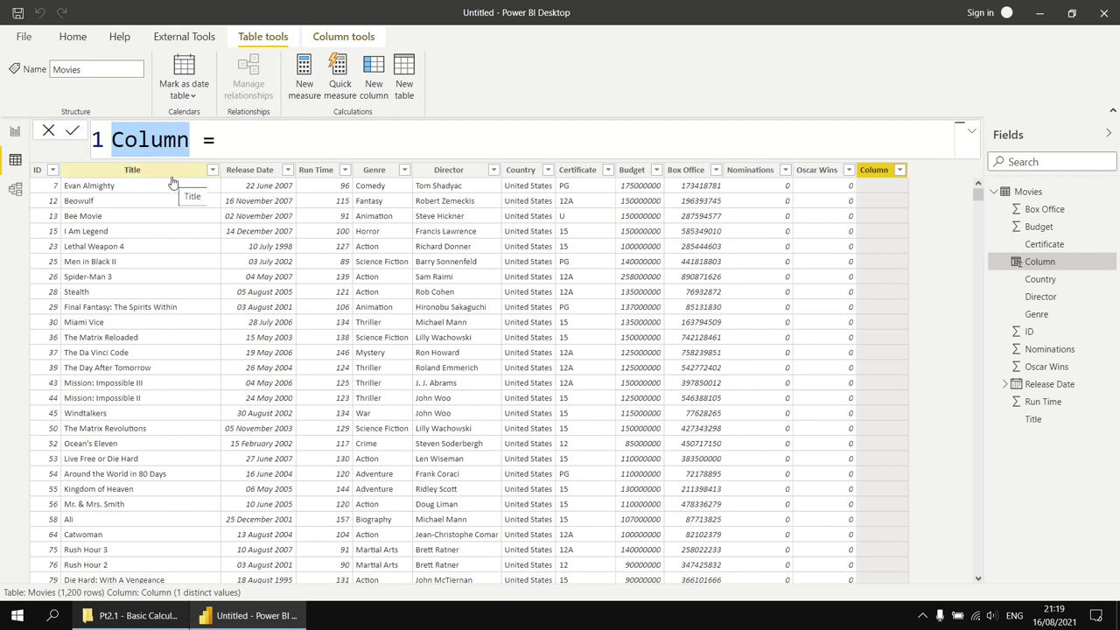
text(Net)
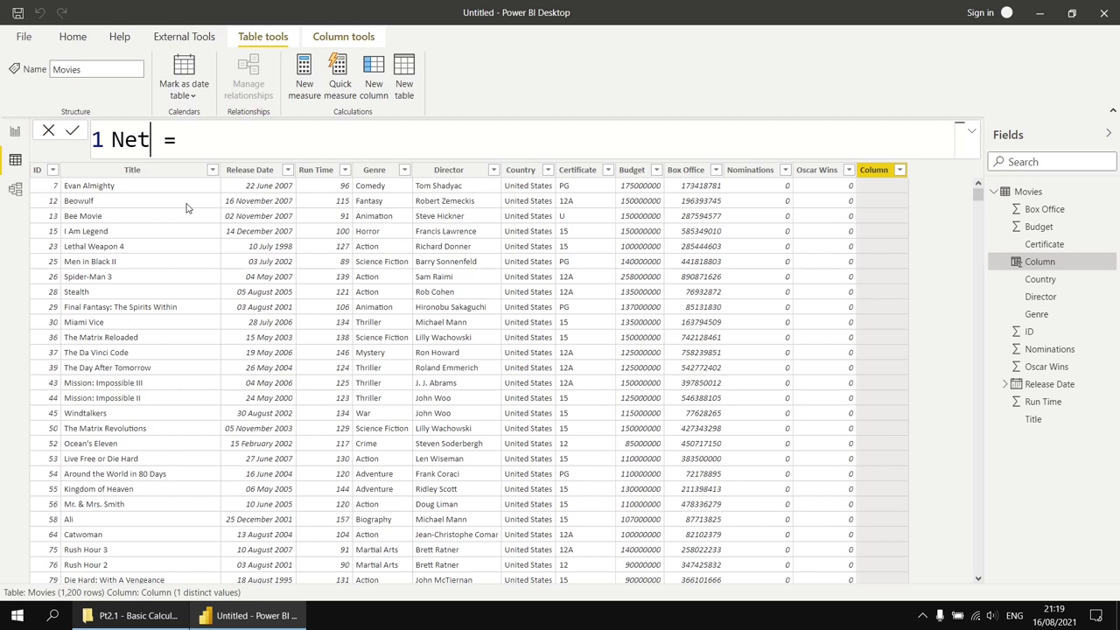
text( Profit)
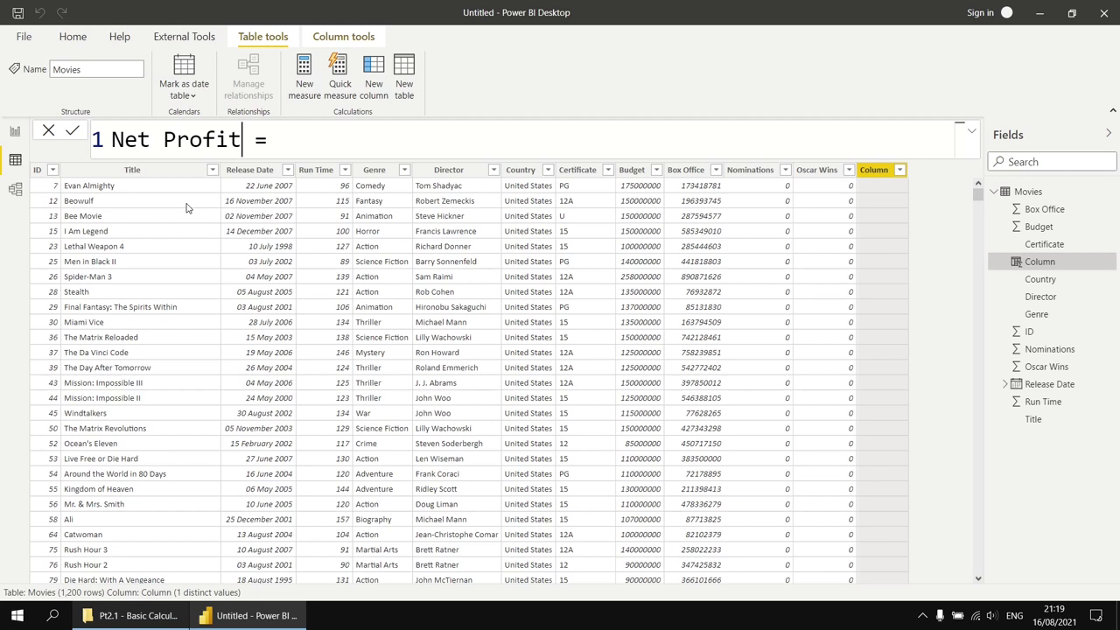
key(BackSpace)
key(BackSpace)
key(BackSpace)
key(BackSpace)
key(BackSpace)
key(BackSpace)
key(BackSpace)
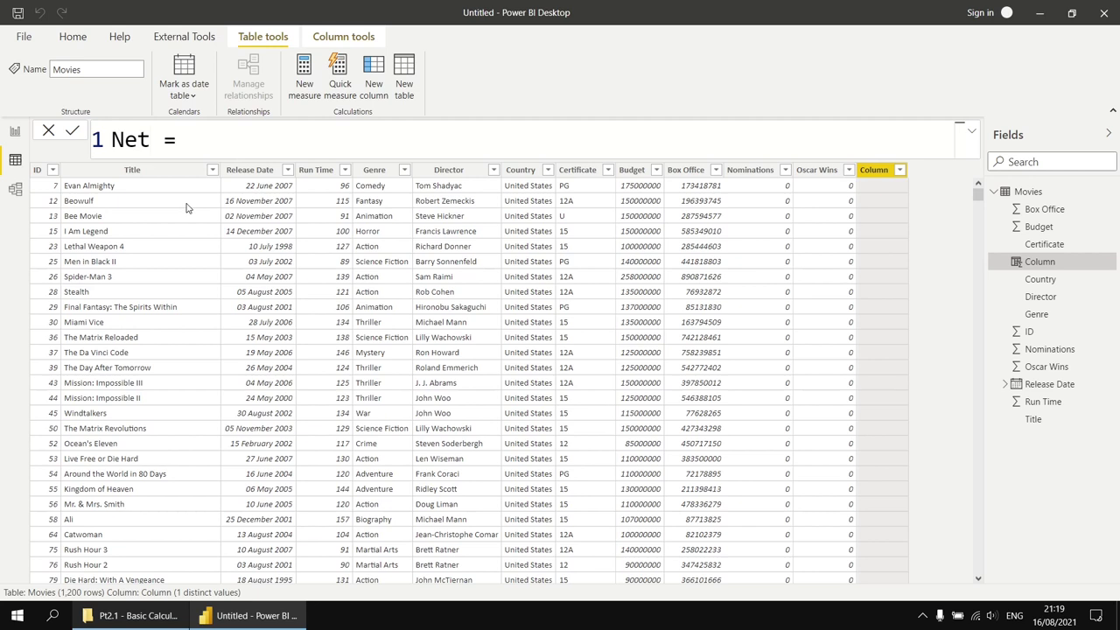
key(Right)
key(Right)
Enter the Net formula Movies[Box Office] - Movies[Budget] using autocomplete suggestions.
text(b)
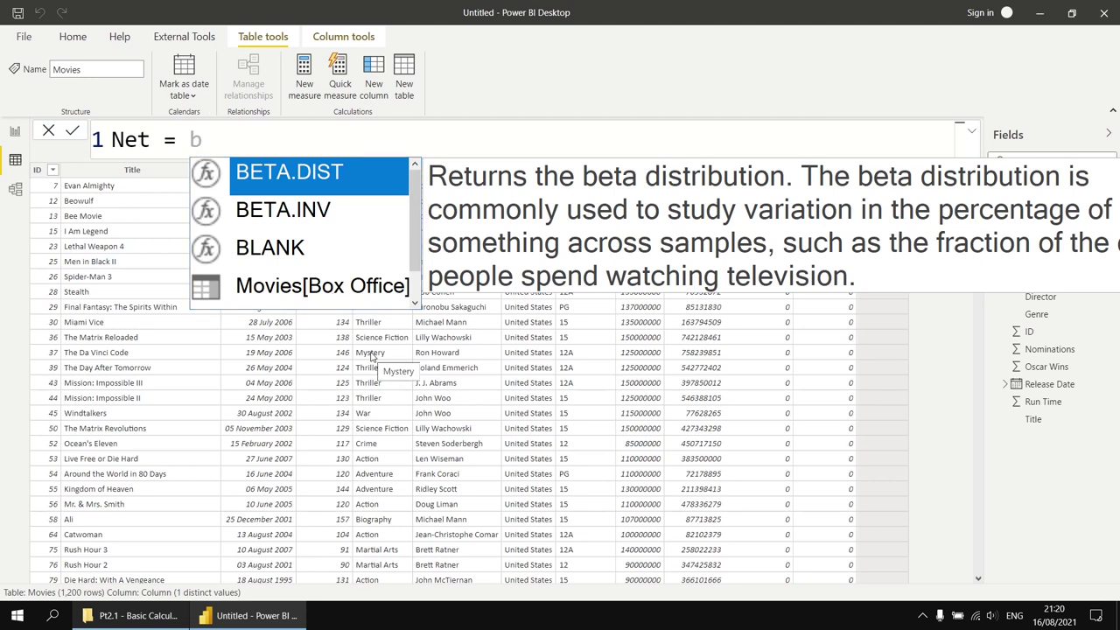
key(Down)
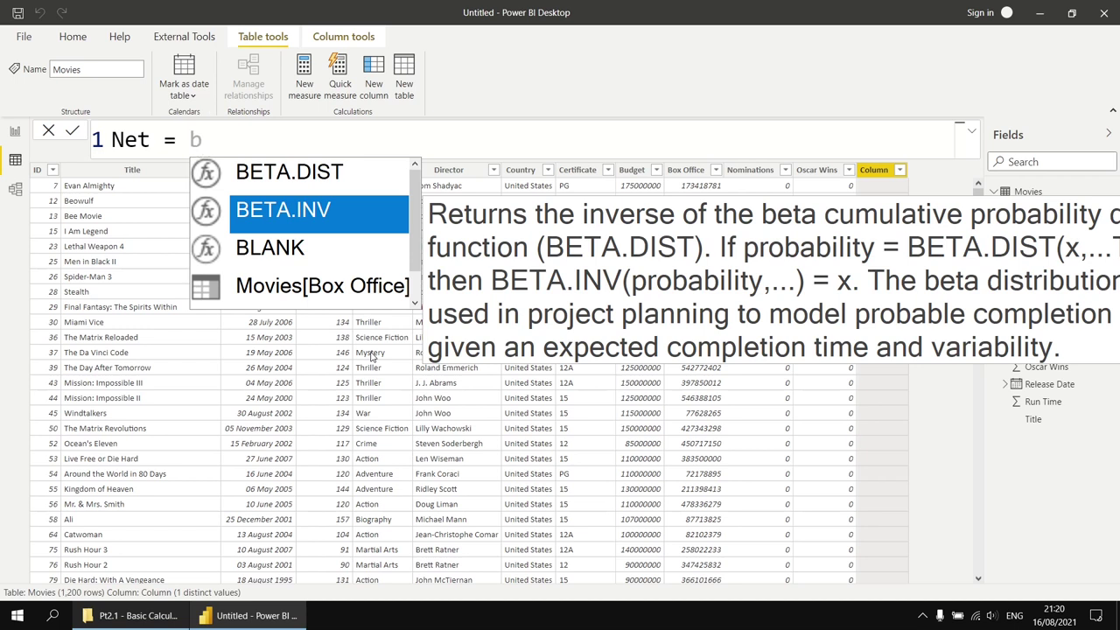
text(o)
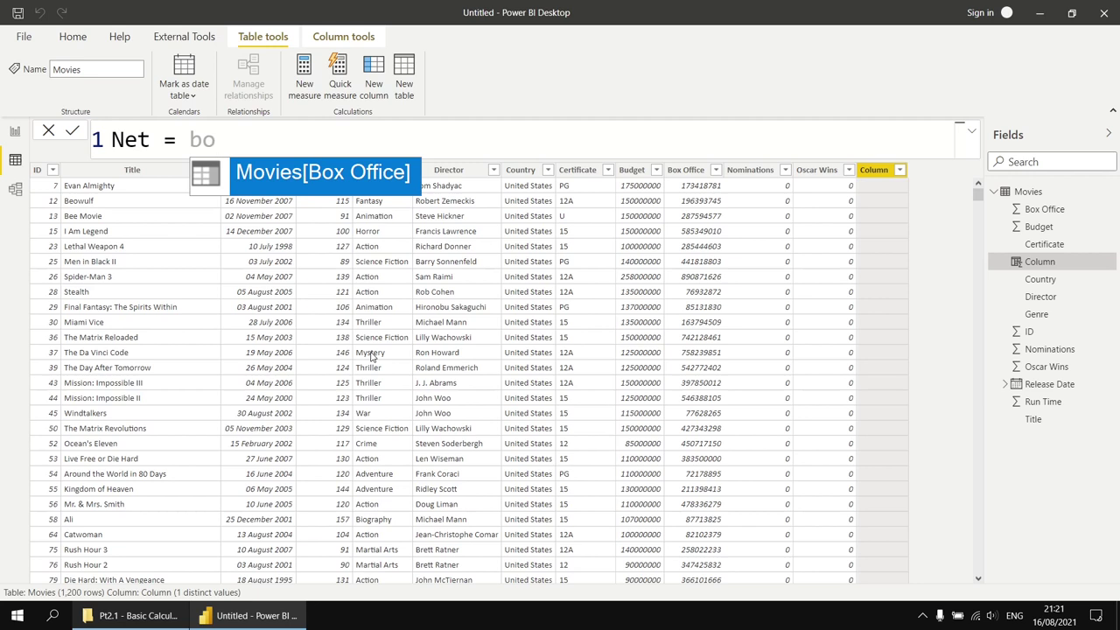
key(Tab)
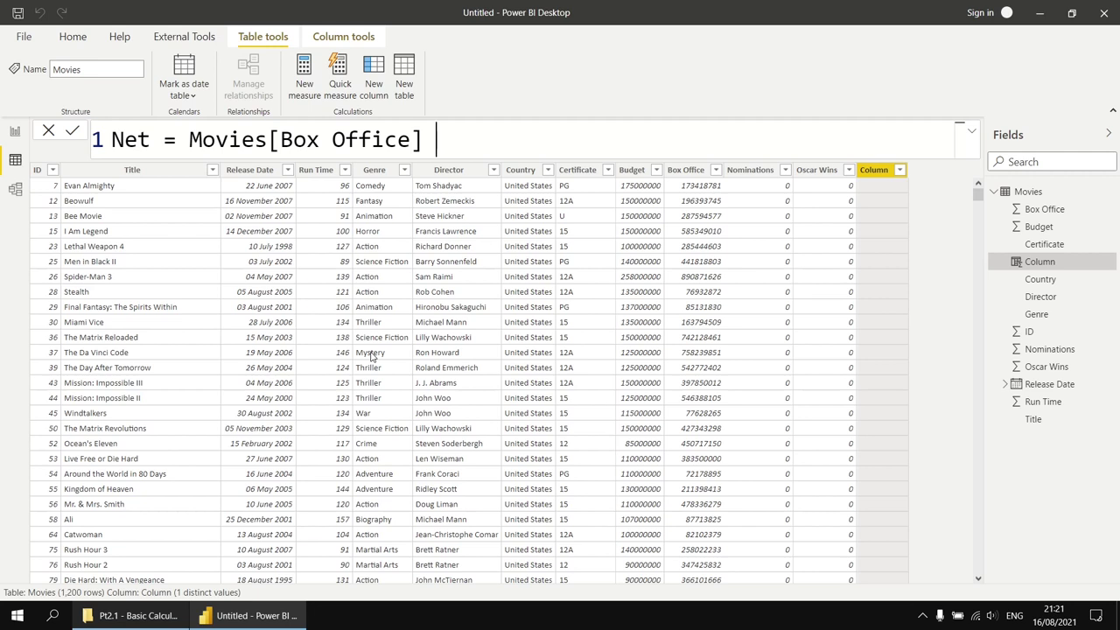
text(-)
text(bu)
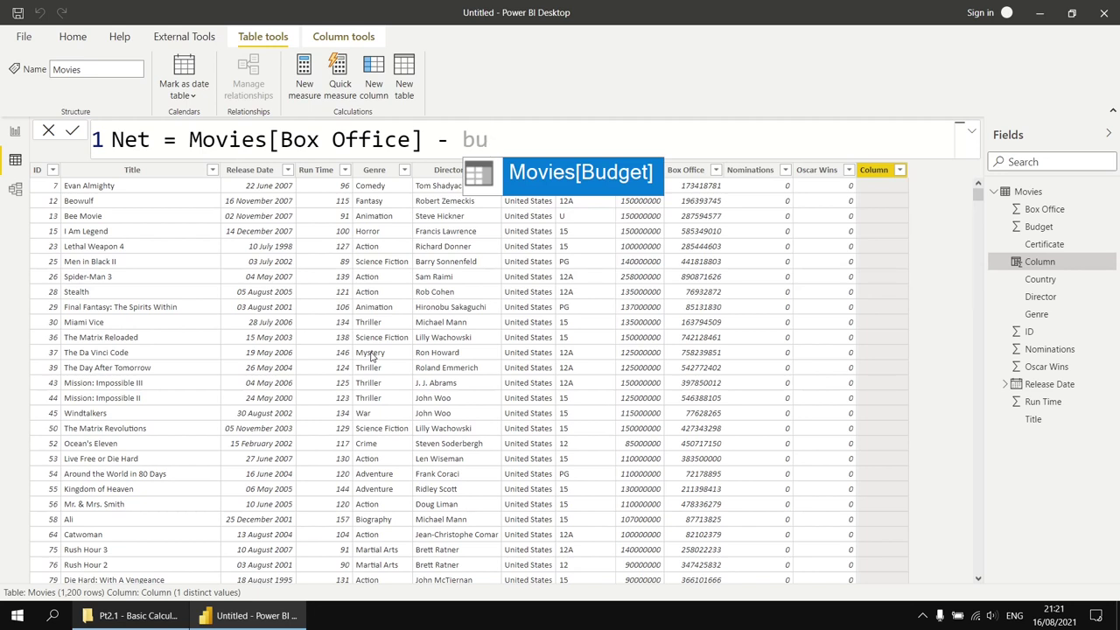
key(Tab)
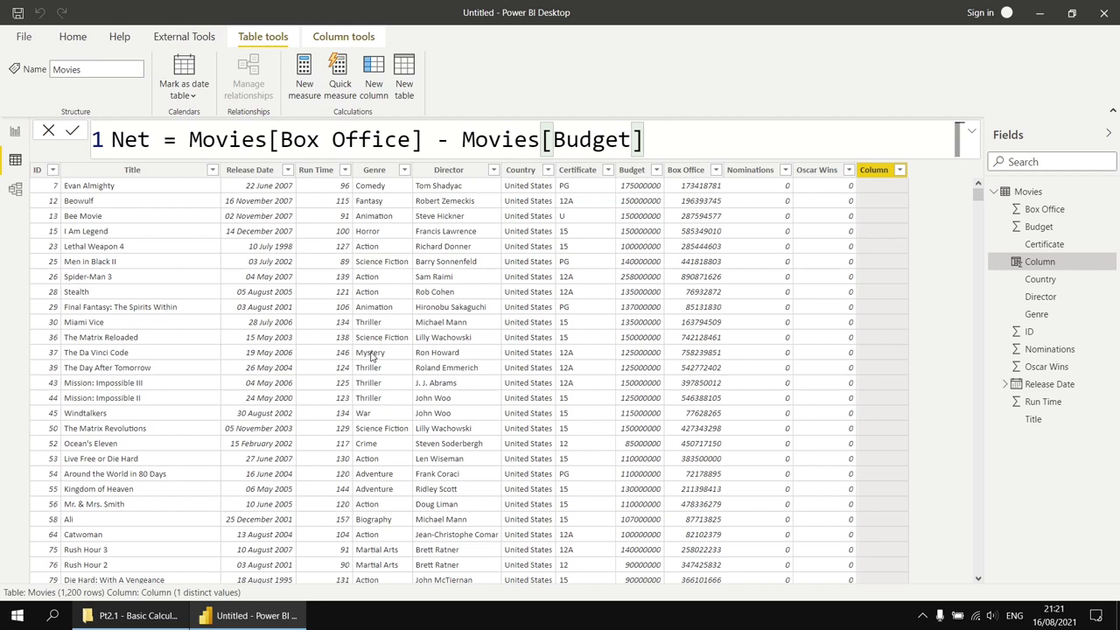
Commit the Net column formula and select the Net field to view its definition.
click(73, 133)
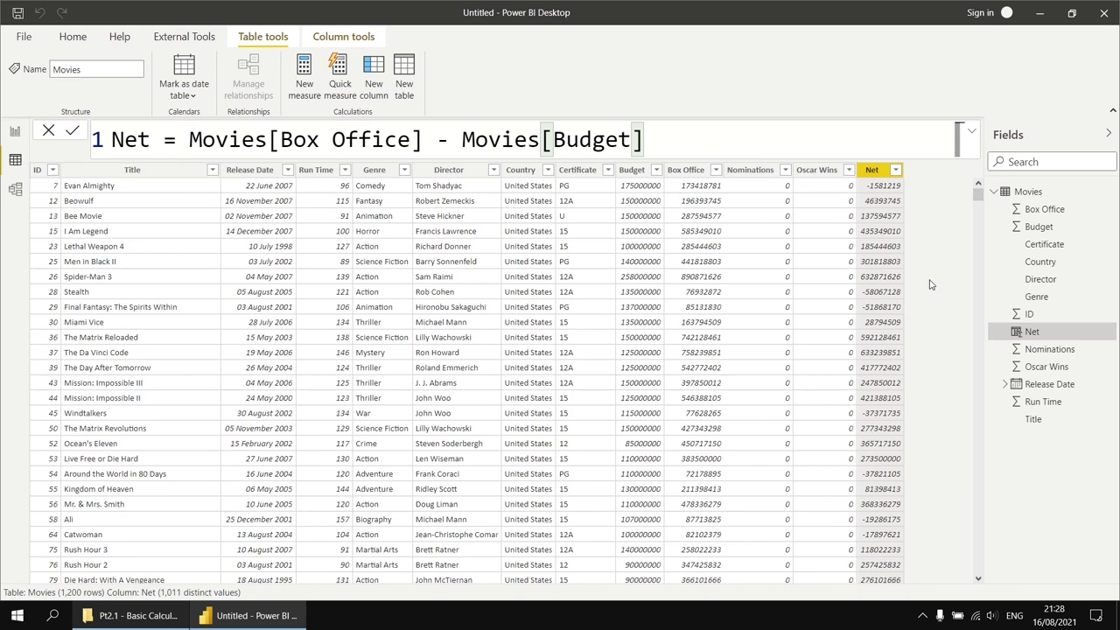
click(375, 175)
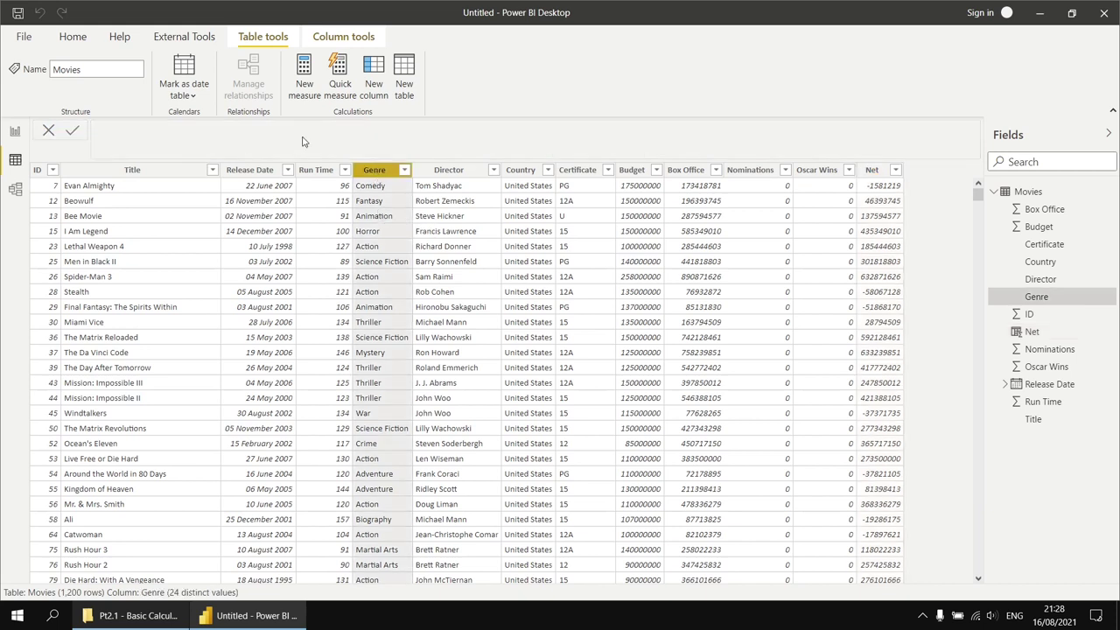
click(1033, 333)
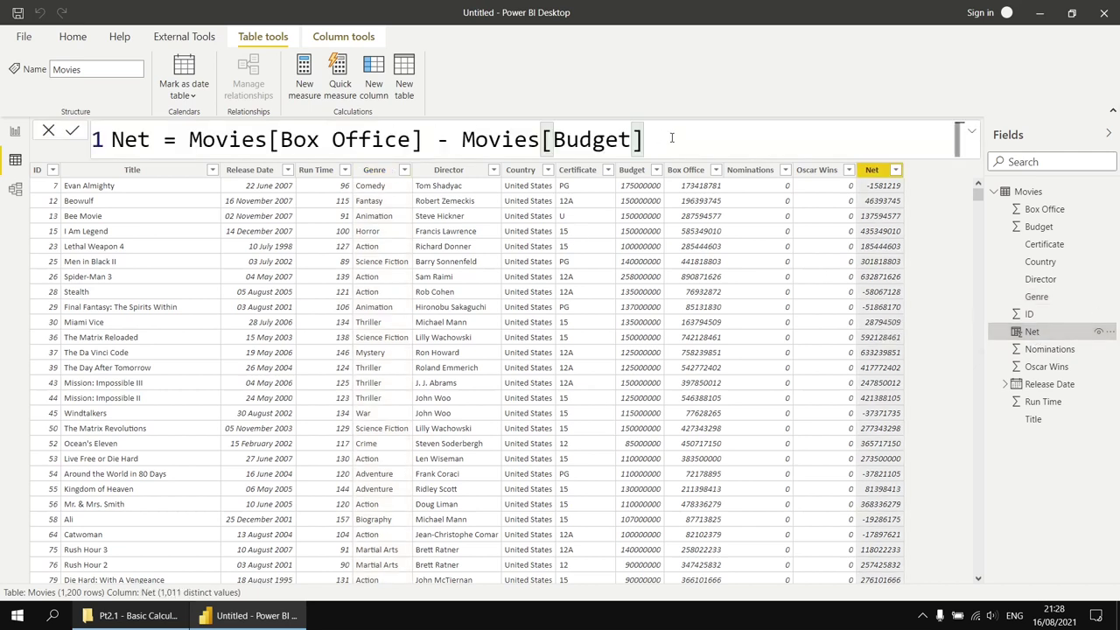
Replace the Net expression with [Box Office] - [Budget] and commit it.
drag(644, 140, 188, 142)
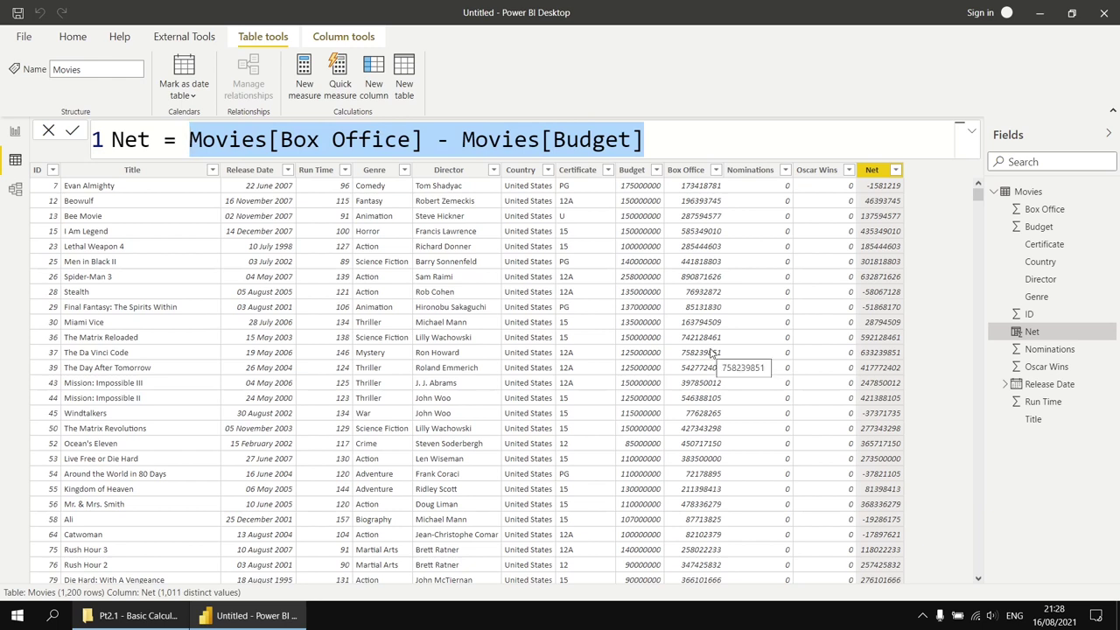
key(BackSpace)
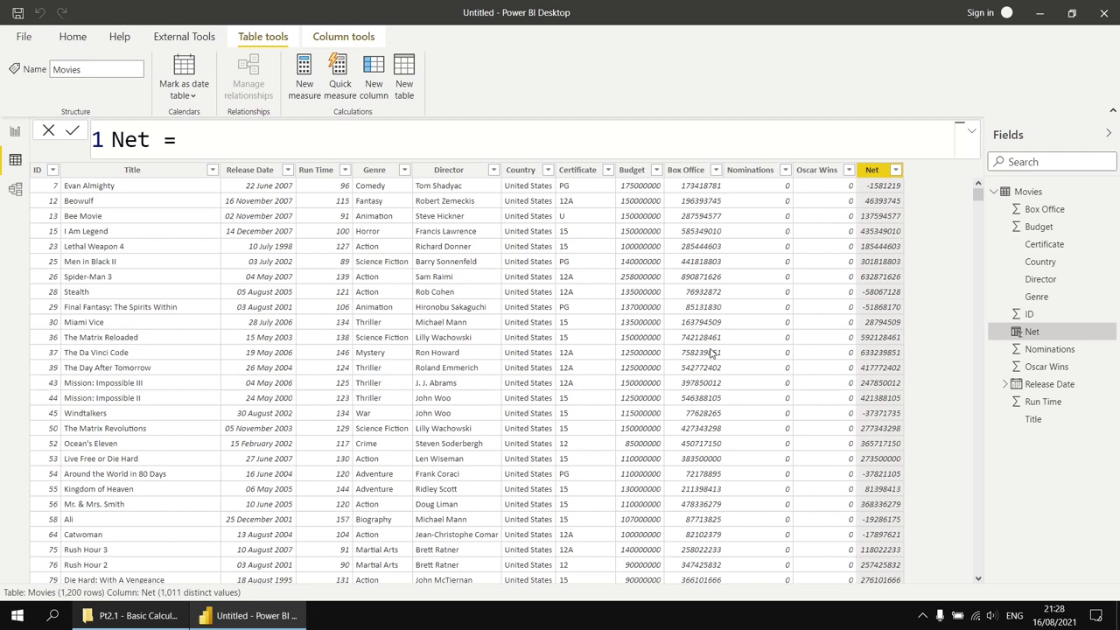
text(b)
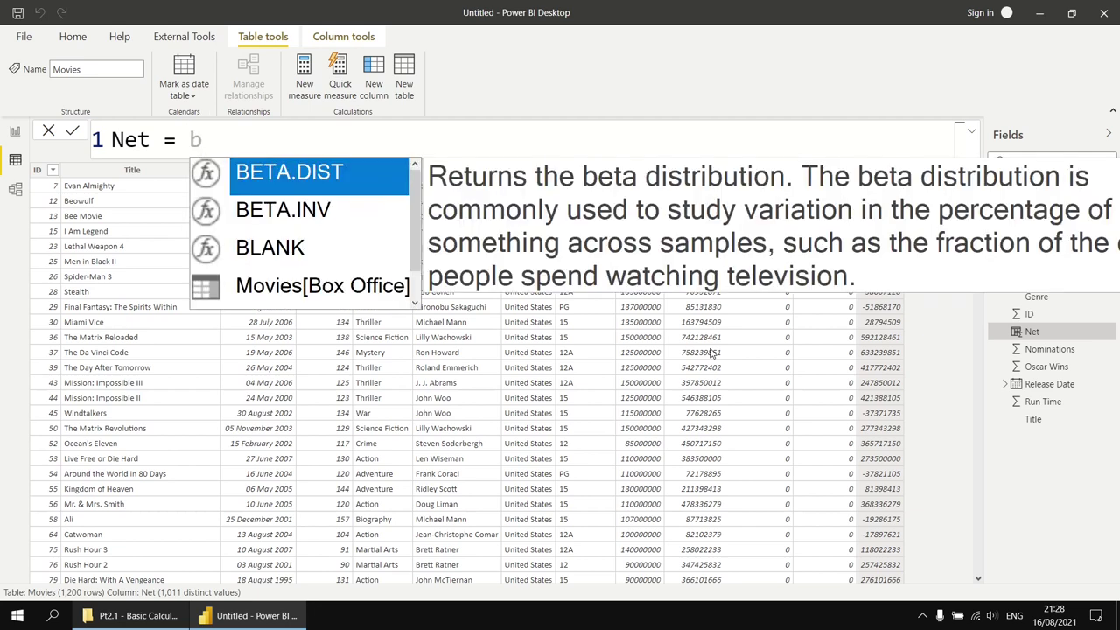
key(Down)
key(Down)
key(Down)
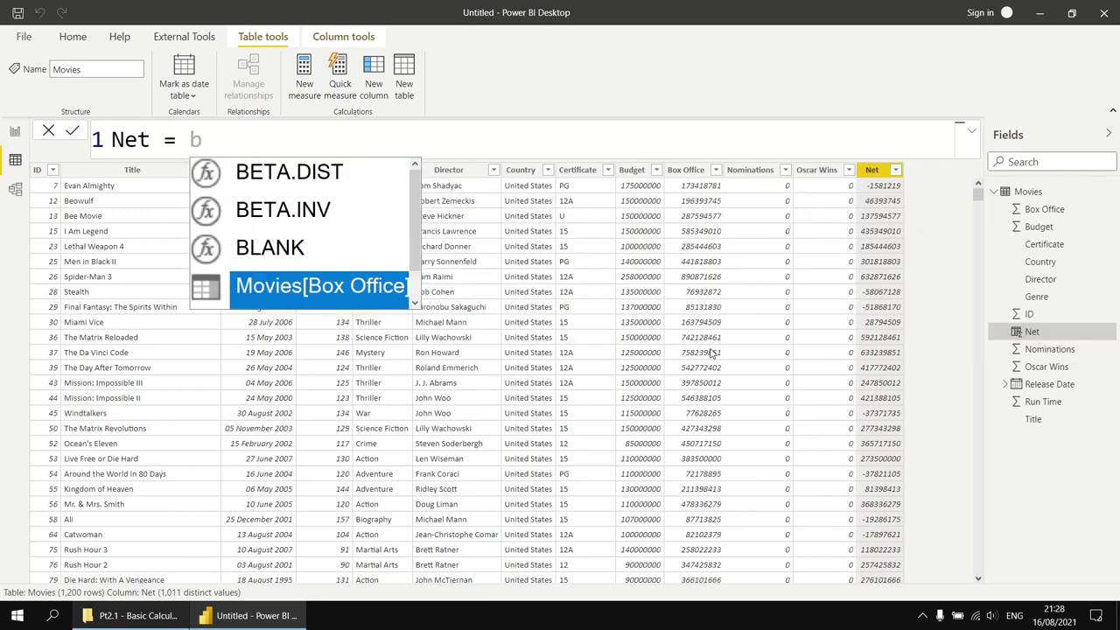
key(BackSpace)
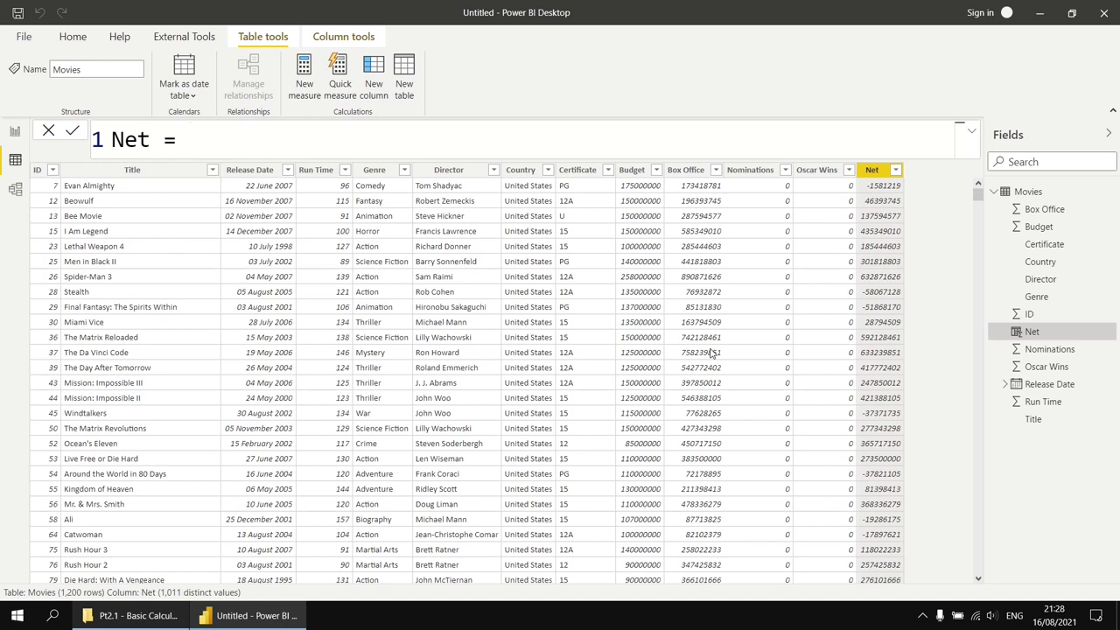
text([)
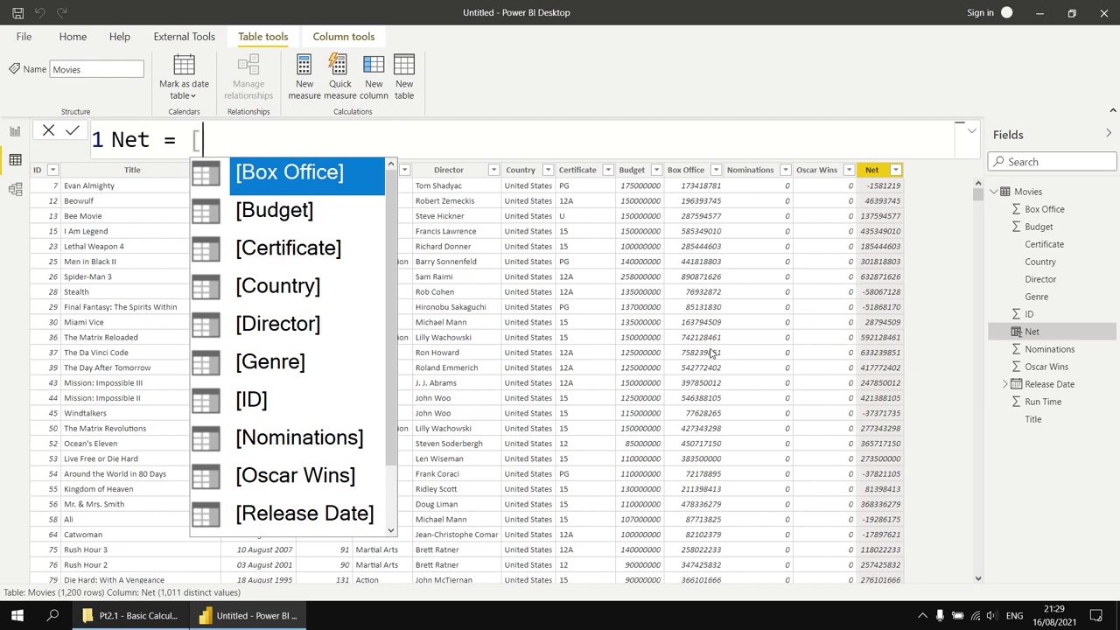
key(Tab)
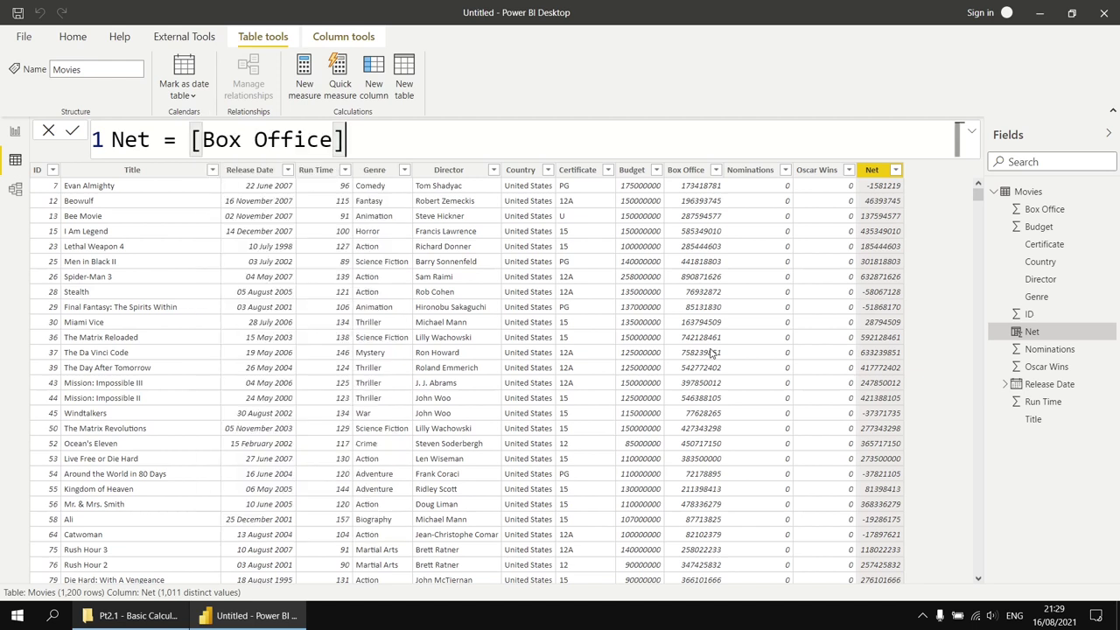
text(- )
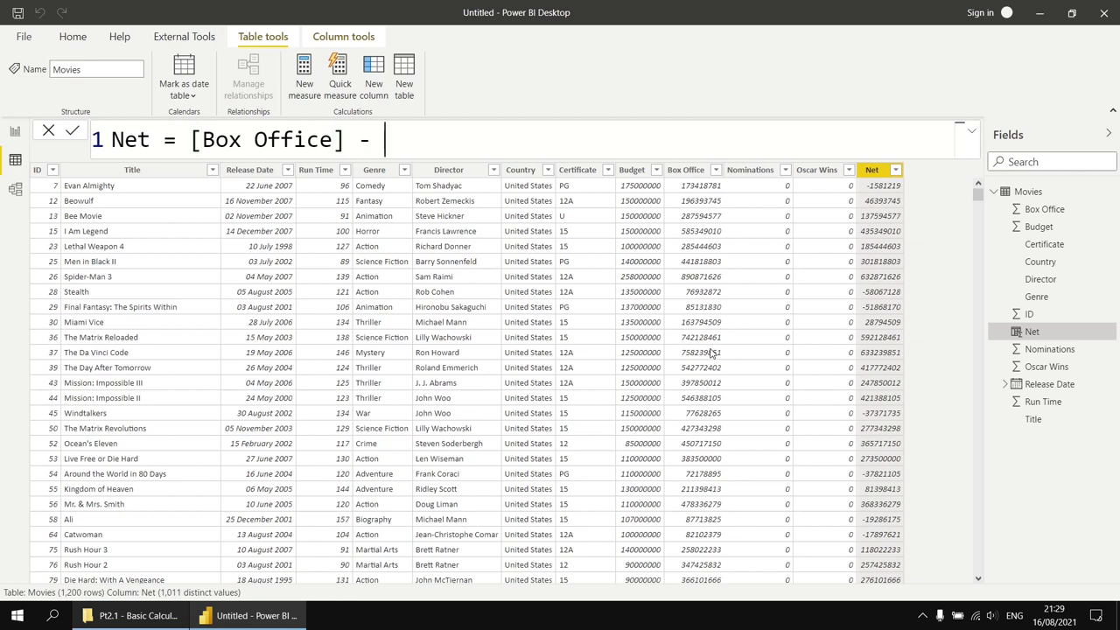
text([)
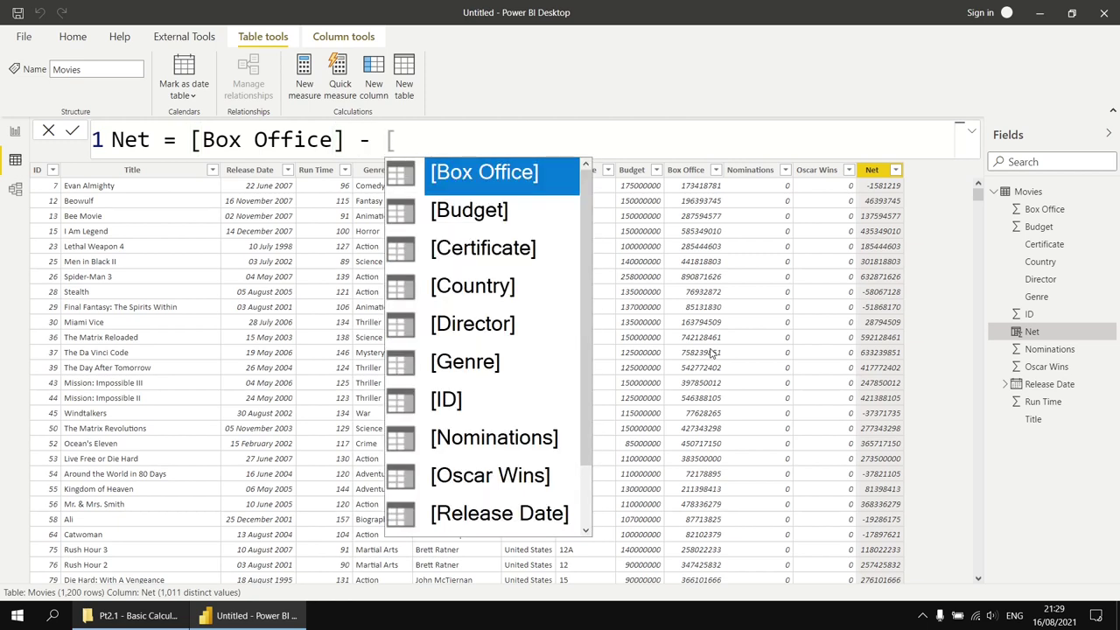
text(bu)
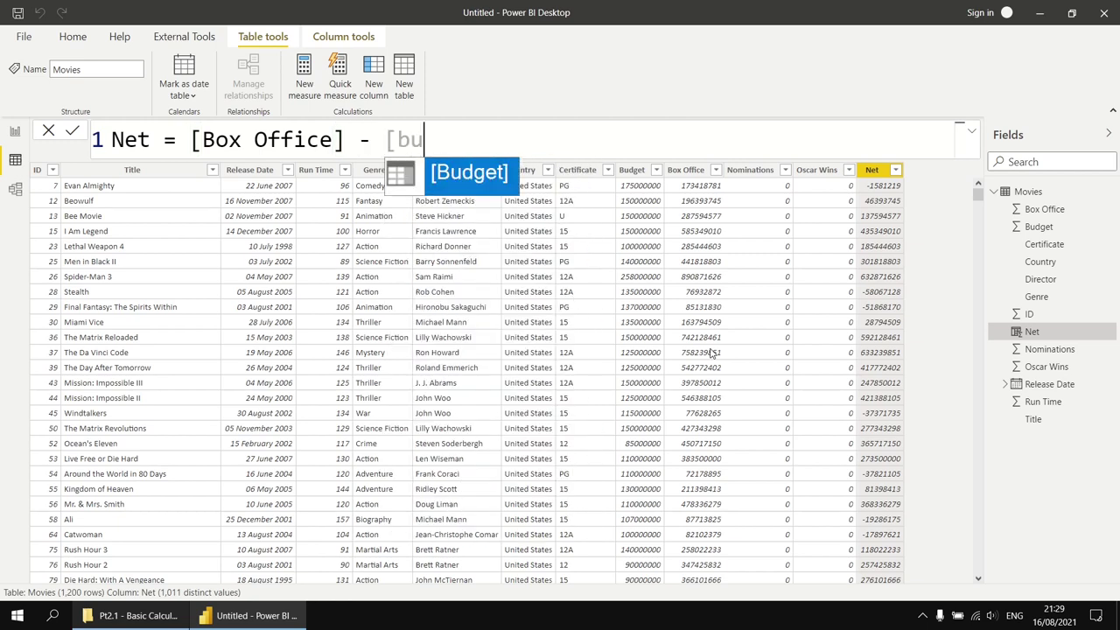
key(Tab)
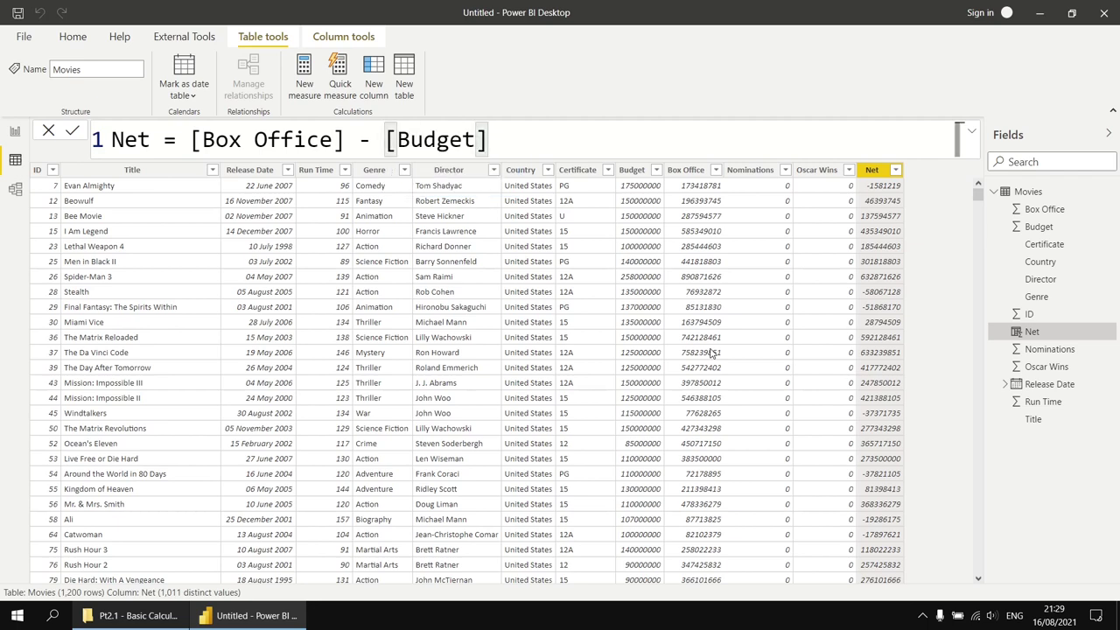
key(Return)
Rewrite Net as 'Movies'[Box Office] - 'Movies'[Budget] with quoted table prefixes and commit.
drag(503, 140, 190, 145)
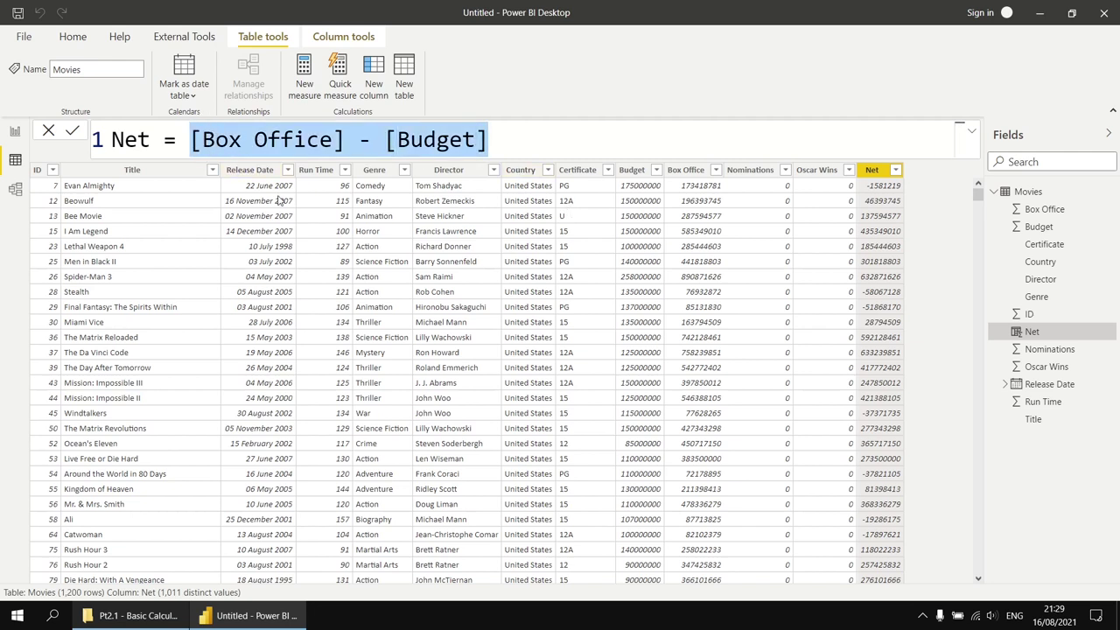
key(BackSpace)
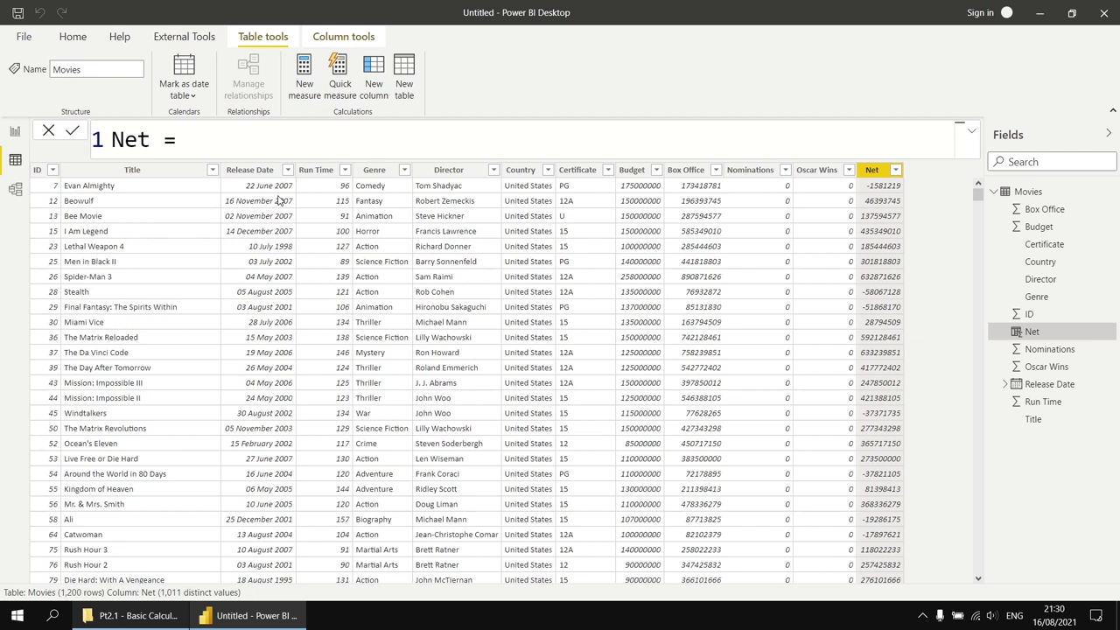
text(b)
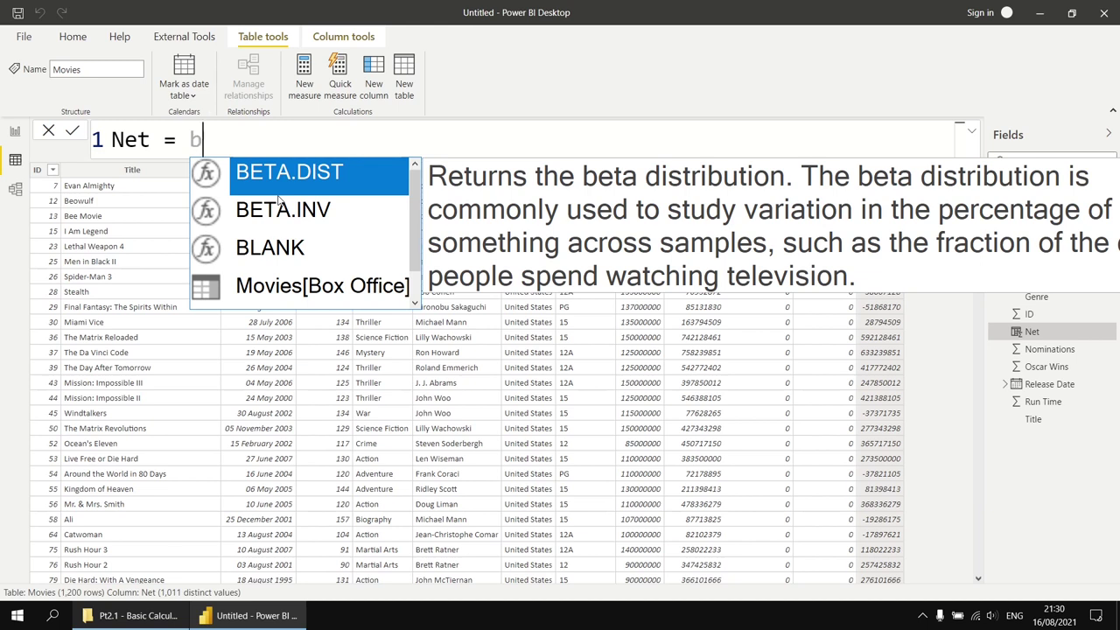
key(BackSpace)
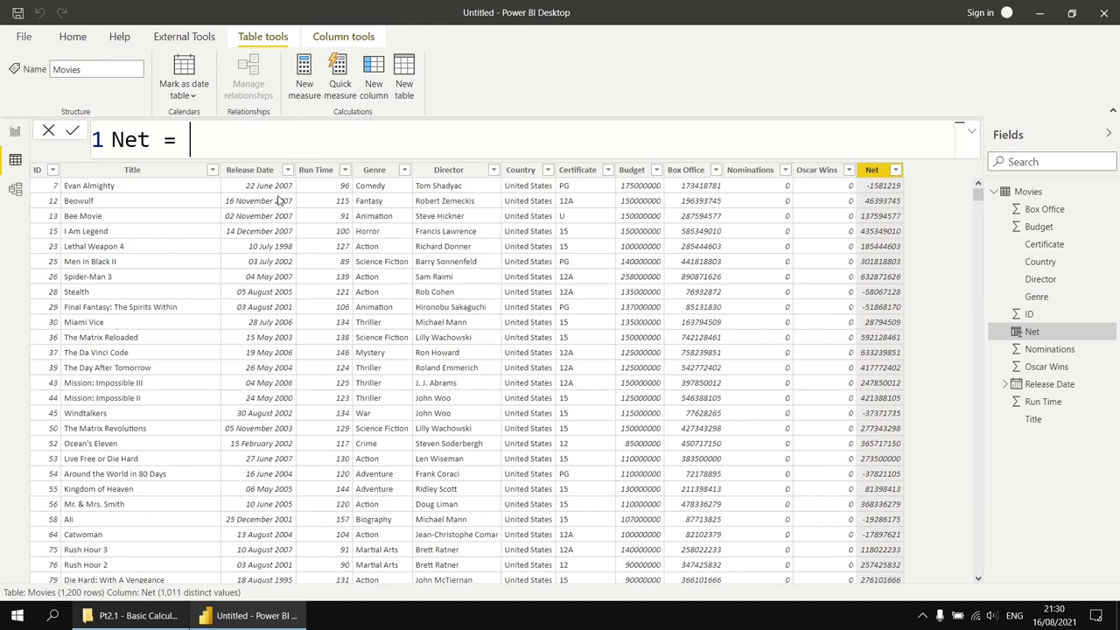
text(')
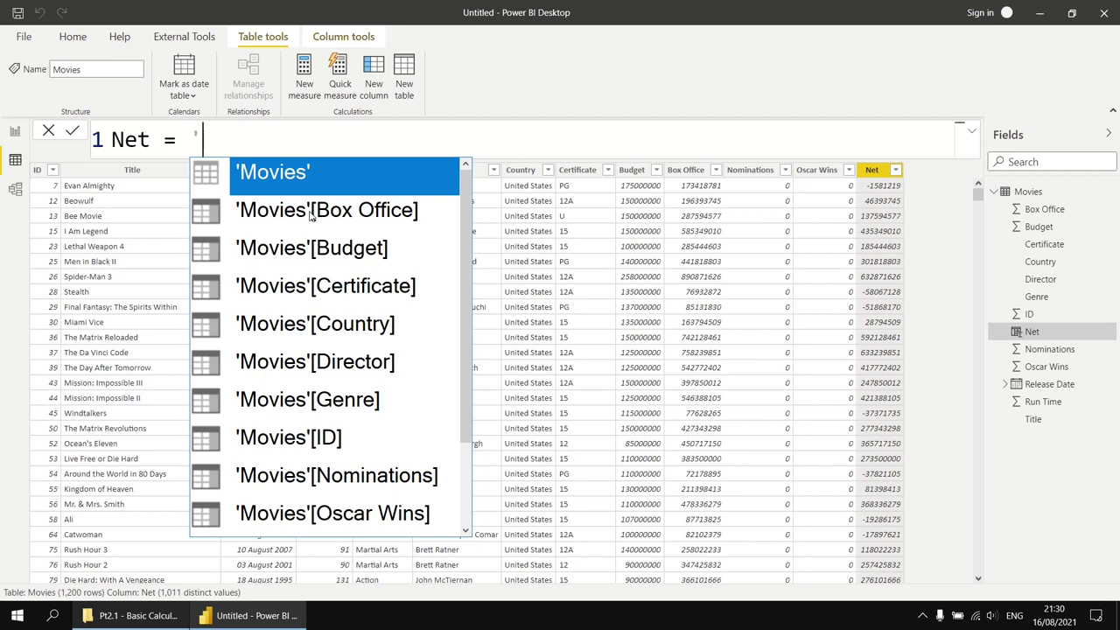
text(bo)
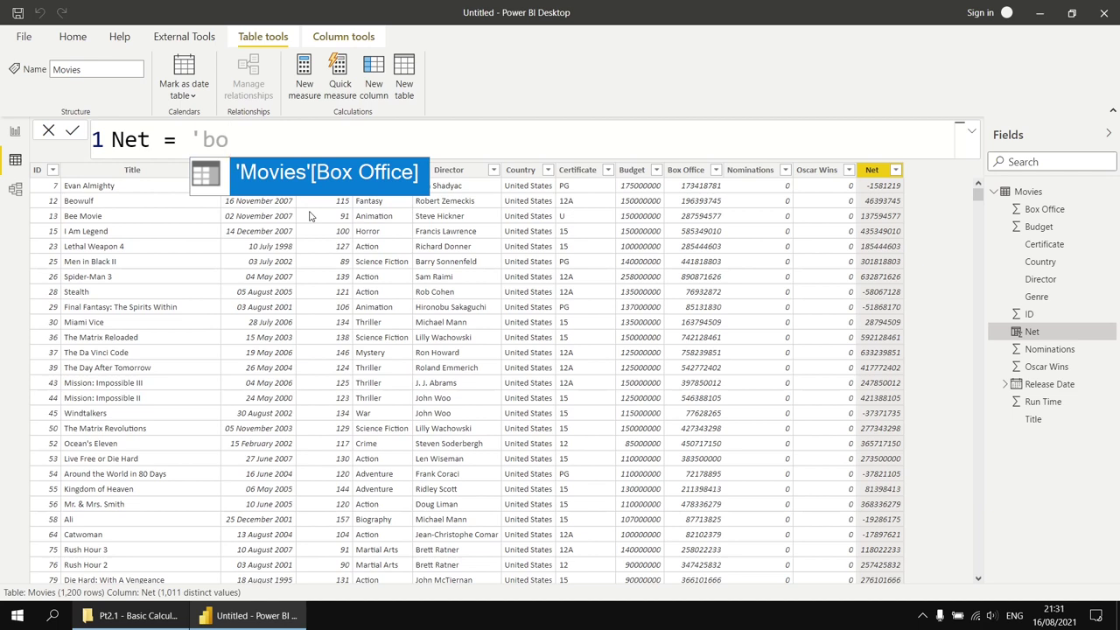
key(Tab)
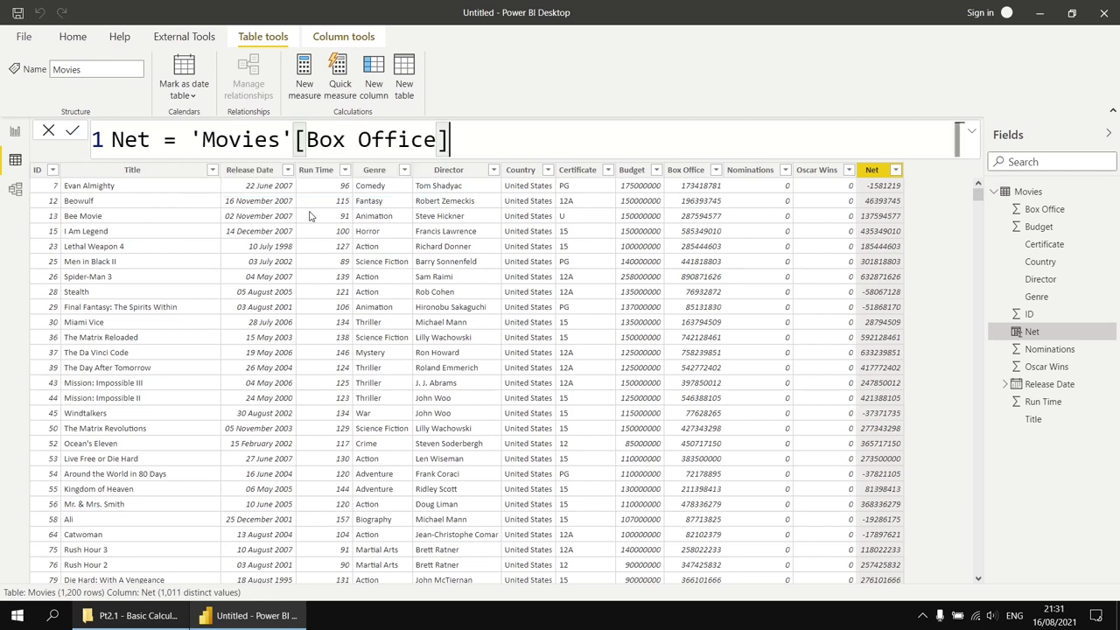
text(-)
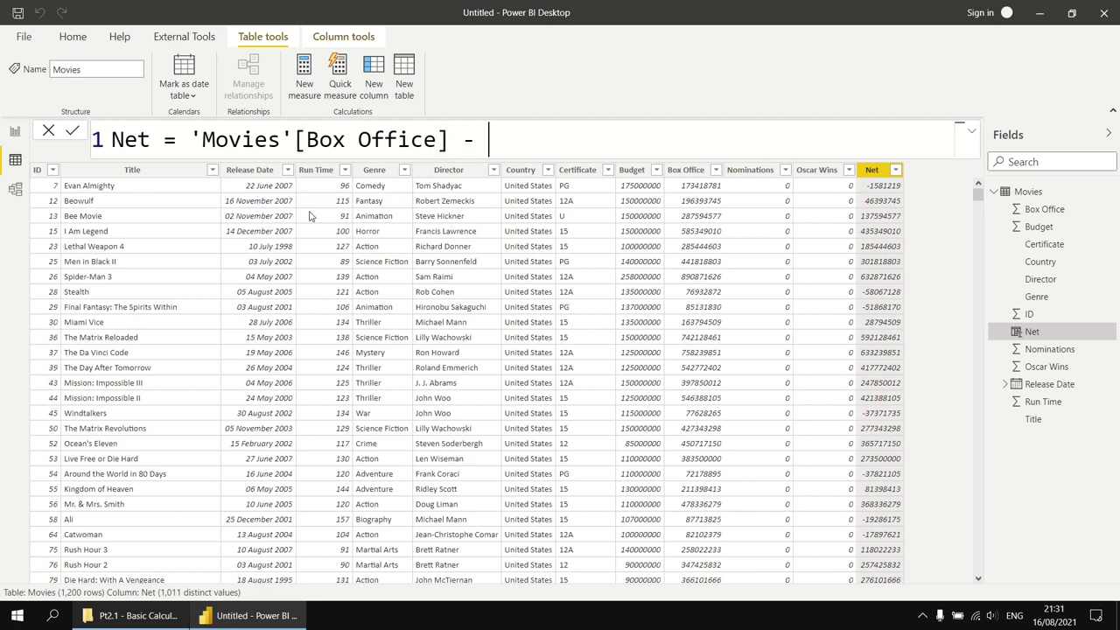
text('bu)
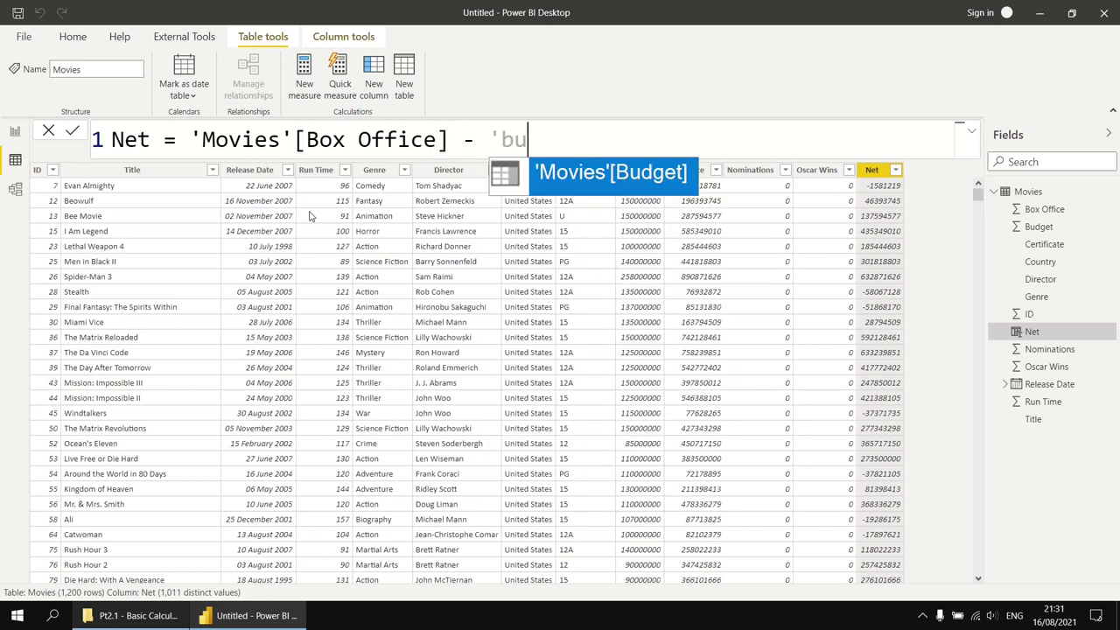
key(Tab)
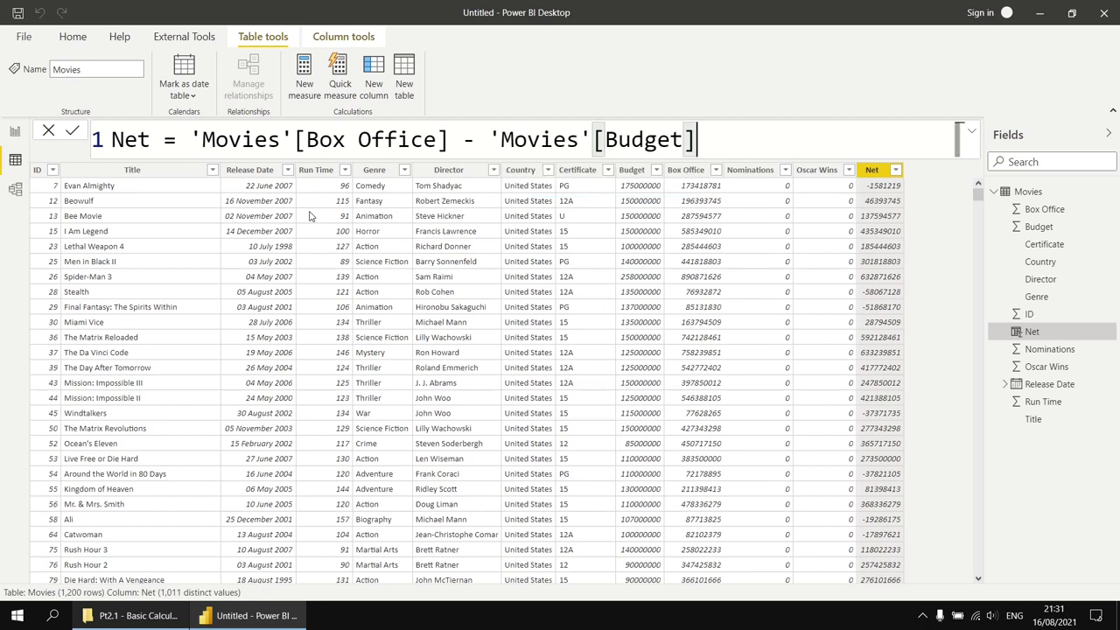
key(Return)
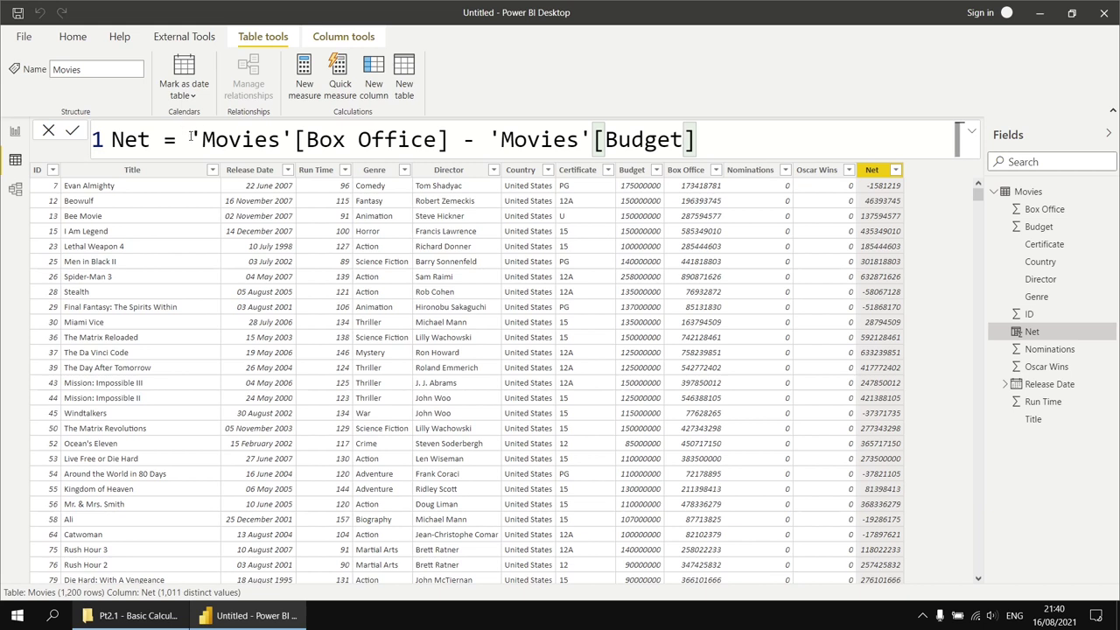
drag(191, 140, 111, 143)
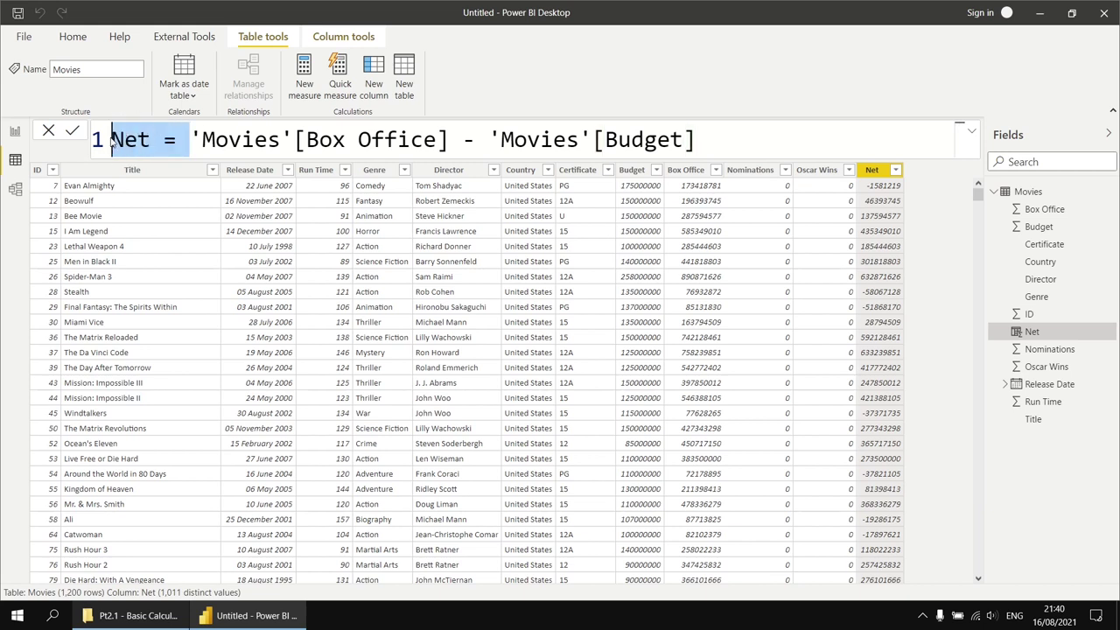
click(192, 141)
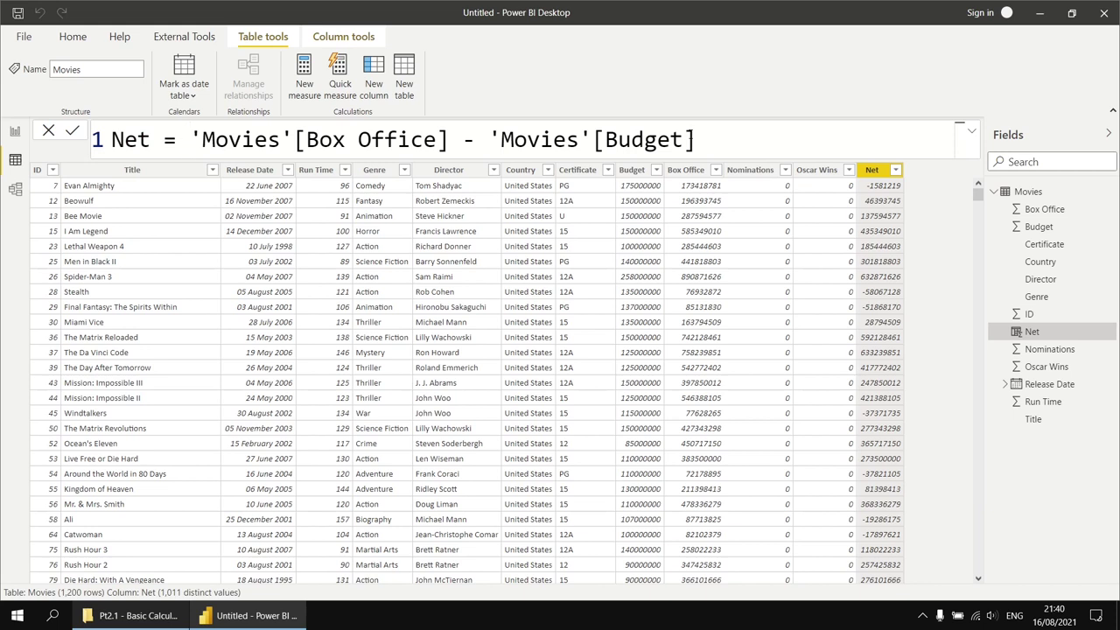
click(726, 142)
text(--a comment)
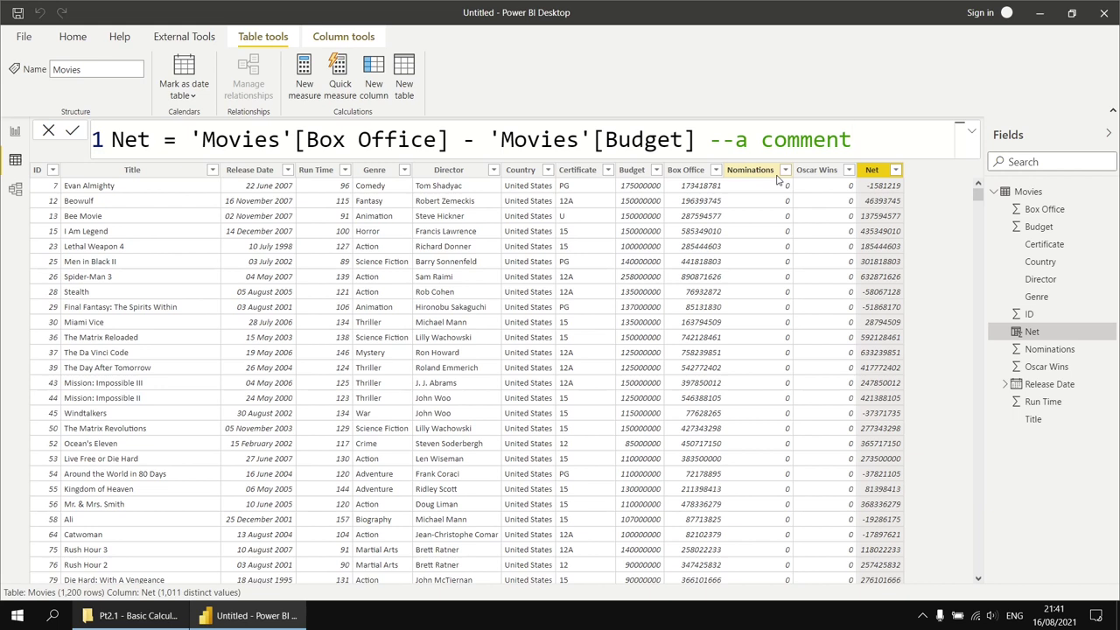
key(BackSpace)
key(BackSpace)
key(BackSpace)
key(BackSpace)
key(BackSpace)
key(BackSpace)
key(BackSpace)
key(BackSpace)
key(BackSpace)
key(BackSpace)
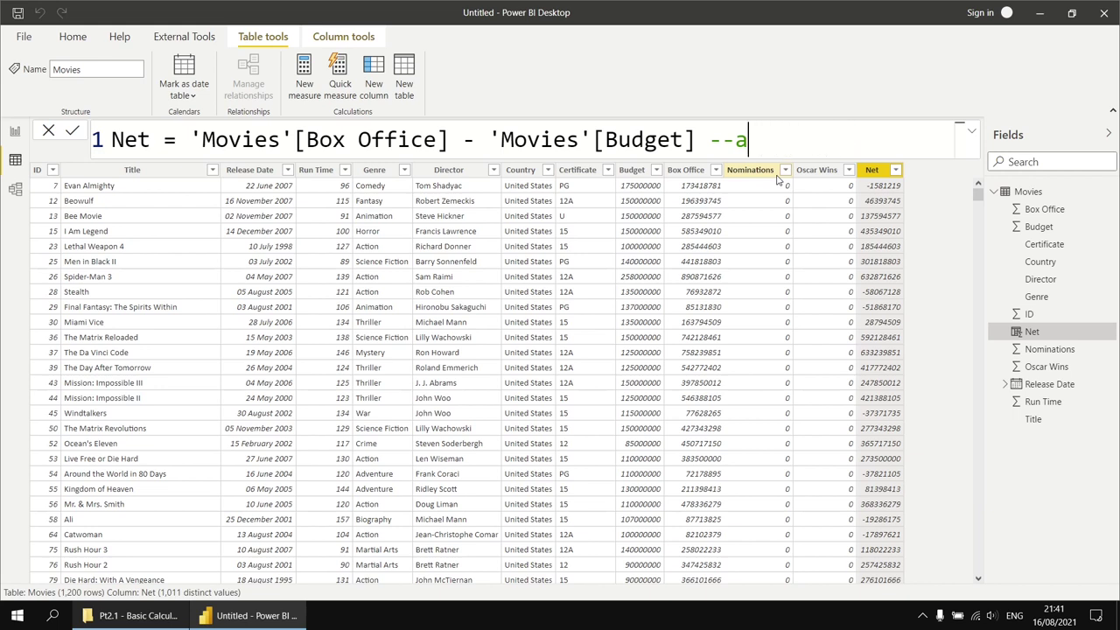
key(BackSpace)
text(//a comment)
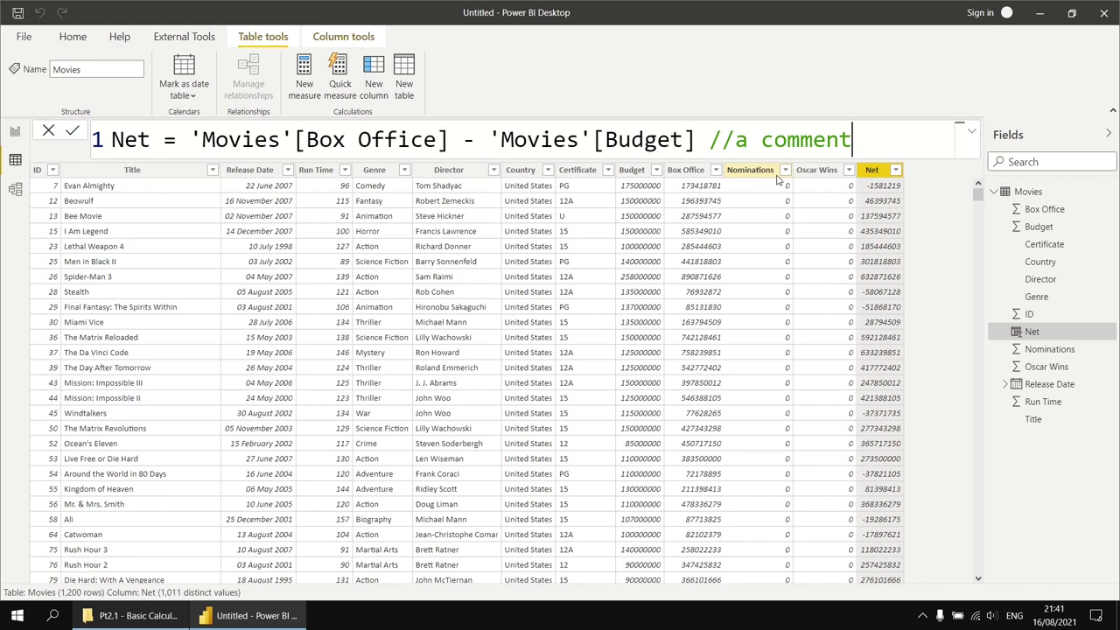
key(BackSpace)
key(BackSpace)
key(BackSpace)
key(BackSpace)
key(BackSpace)
key(BackSpace)
key(BackSpace)
key(BackSpace)
key(BackSpace)
key(BackSpace)
key(BackSpace)
key(BackSpace)
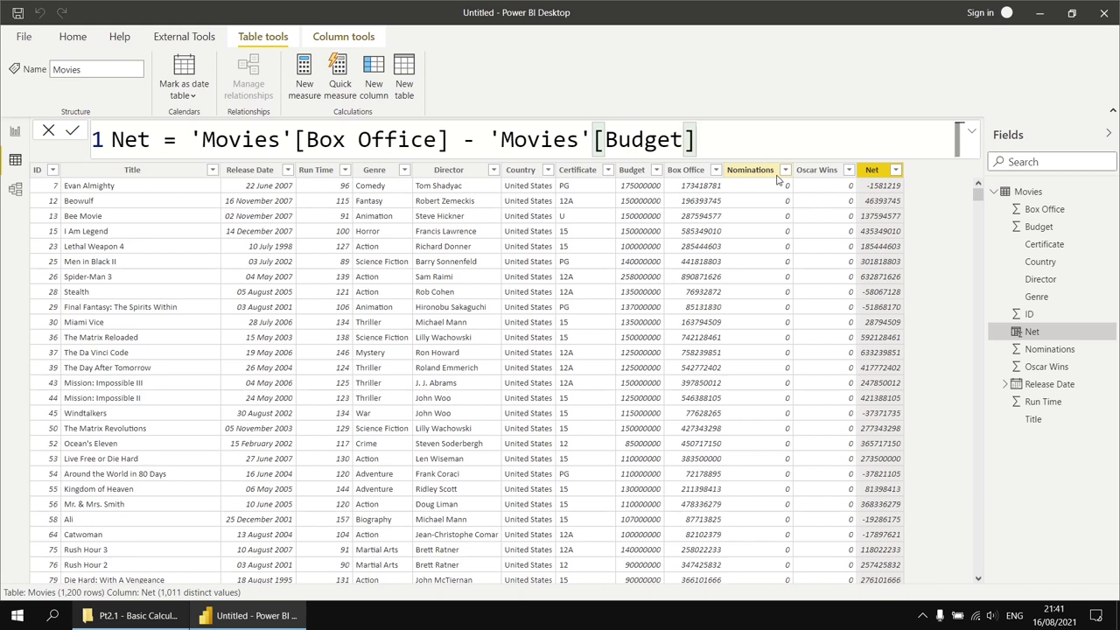
key(shift+Return)
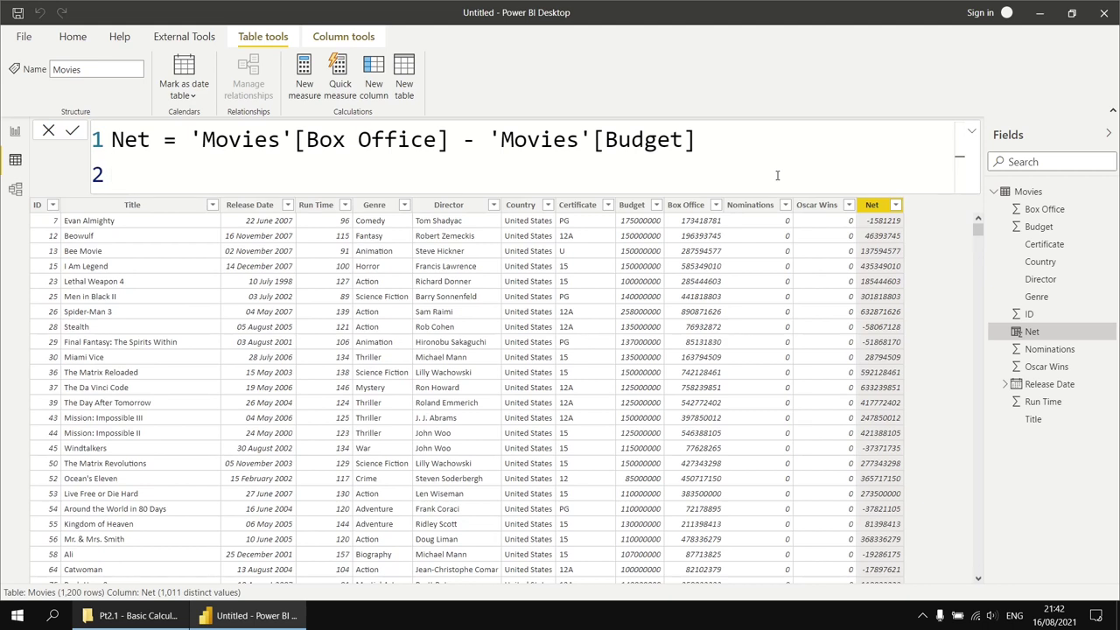
text(--a)
key(BackSpace)
key(BackSpace)
key(BackSpace)
text(//a)
key(BackSpace)
key(BackSpace)
text(*)
key(shift+Return)
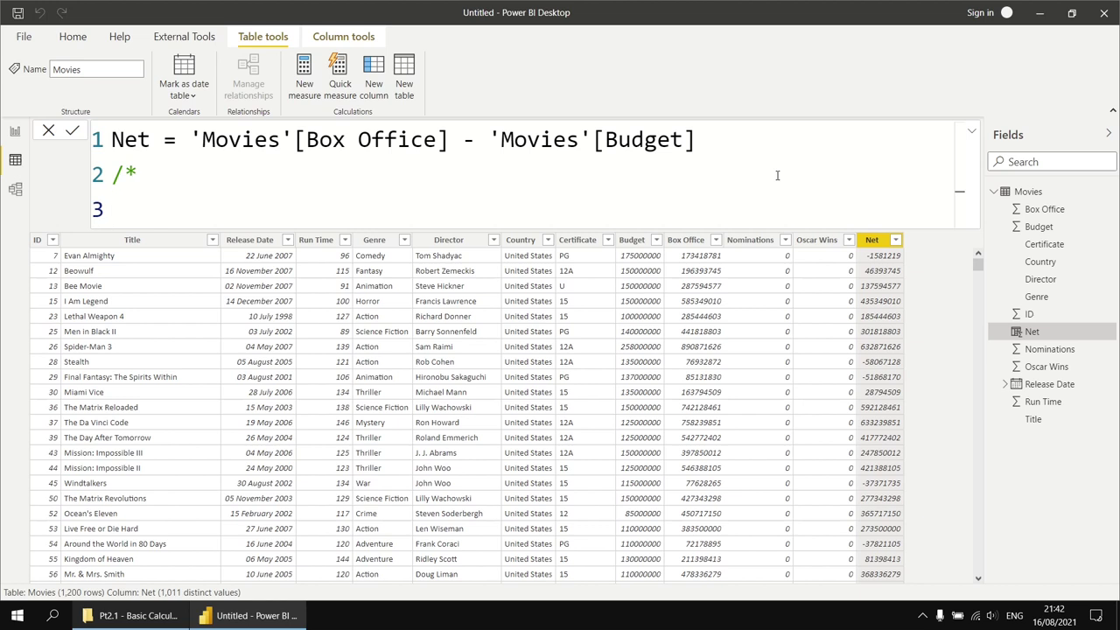
text(a)
key(shift+Return)
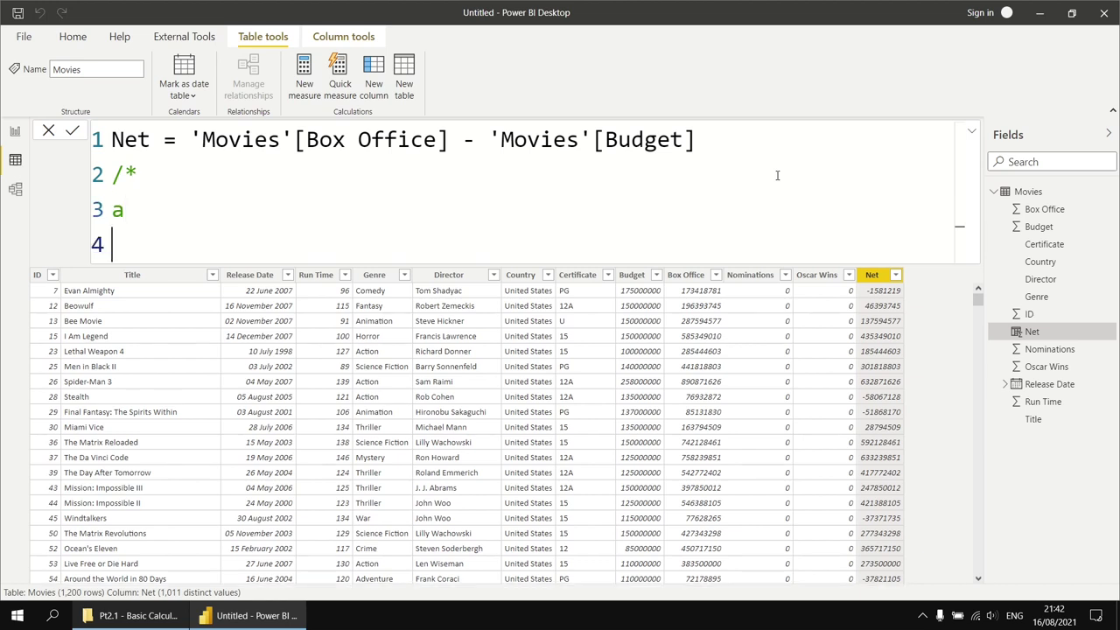
text(multiline)
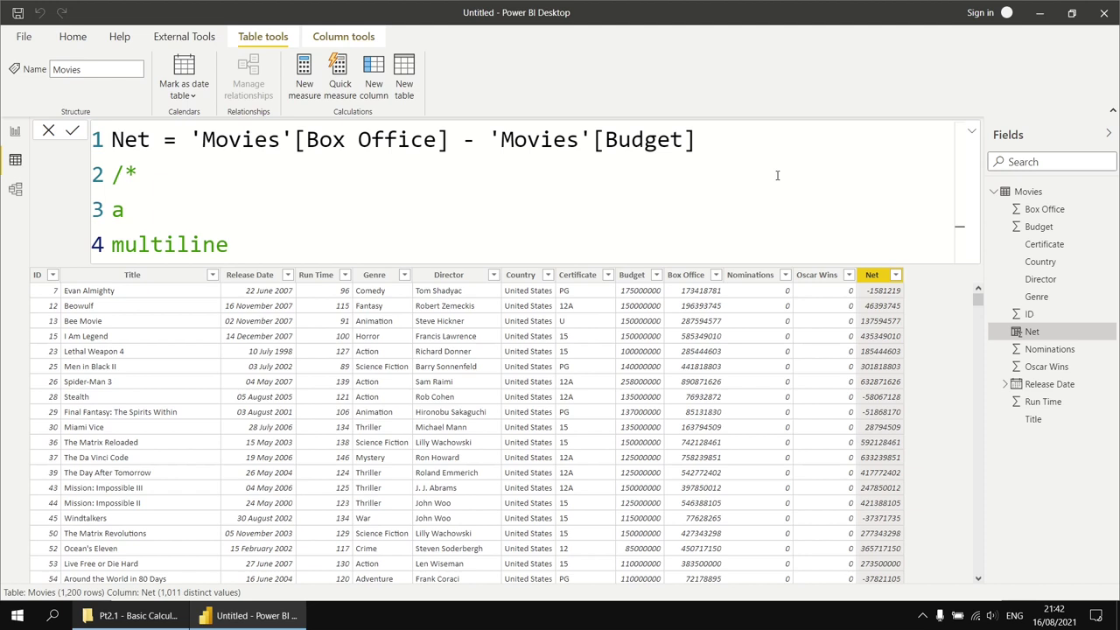
key(shift+Return)
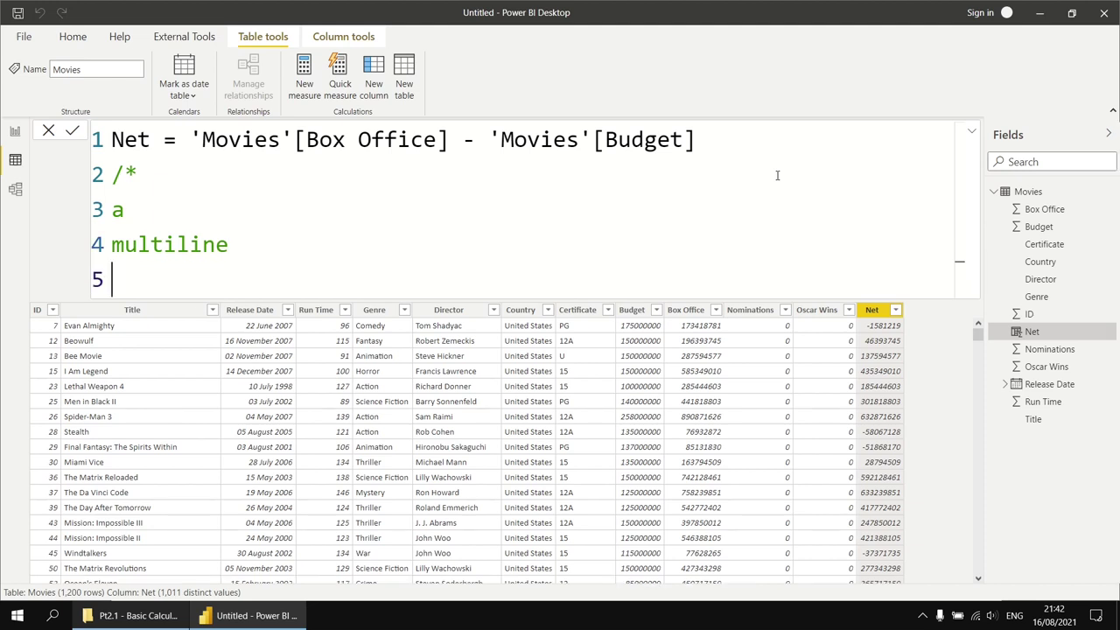
text(comment)
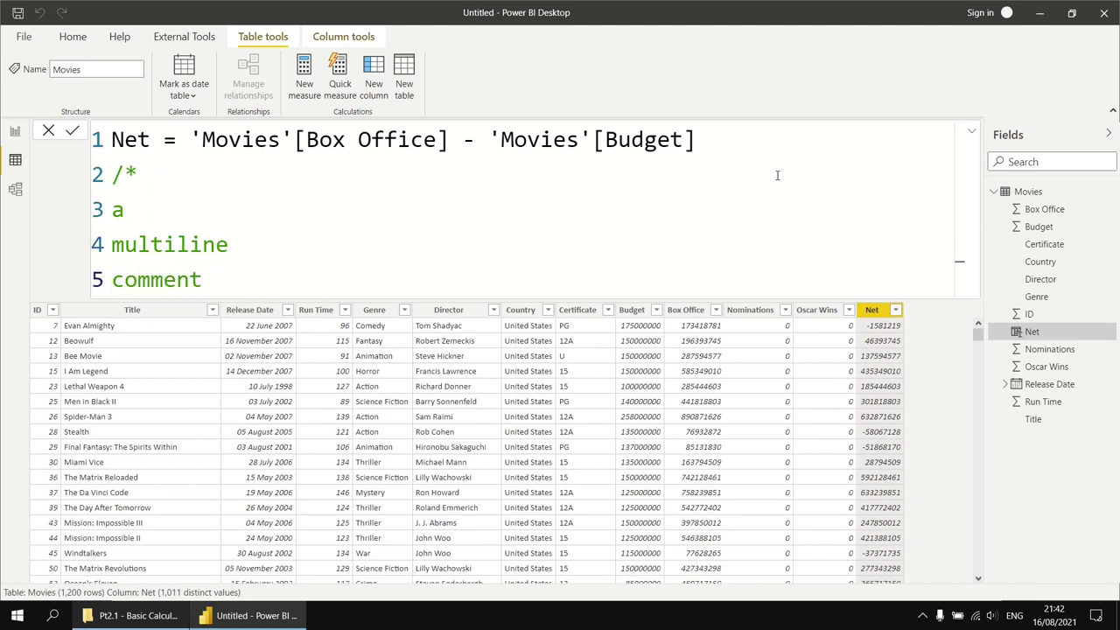
key(shift+Return)
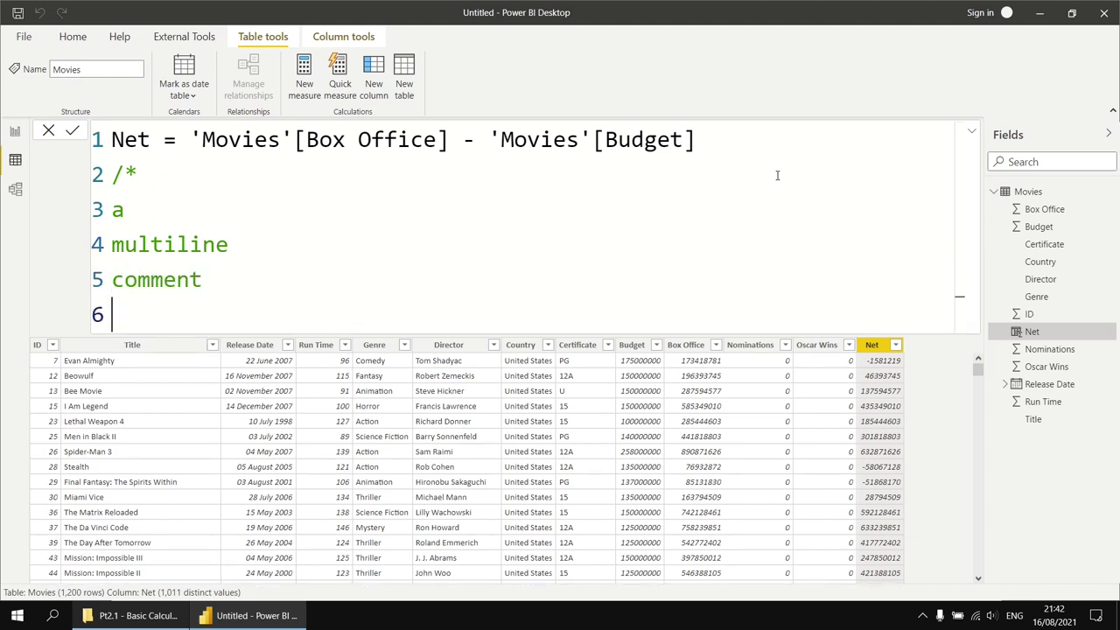
text(*/)
key(shift+Up)
key(shift+Up)
key(shift+Up)
key(shift+Up)
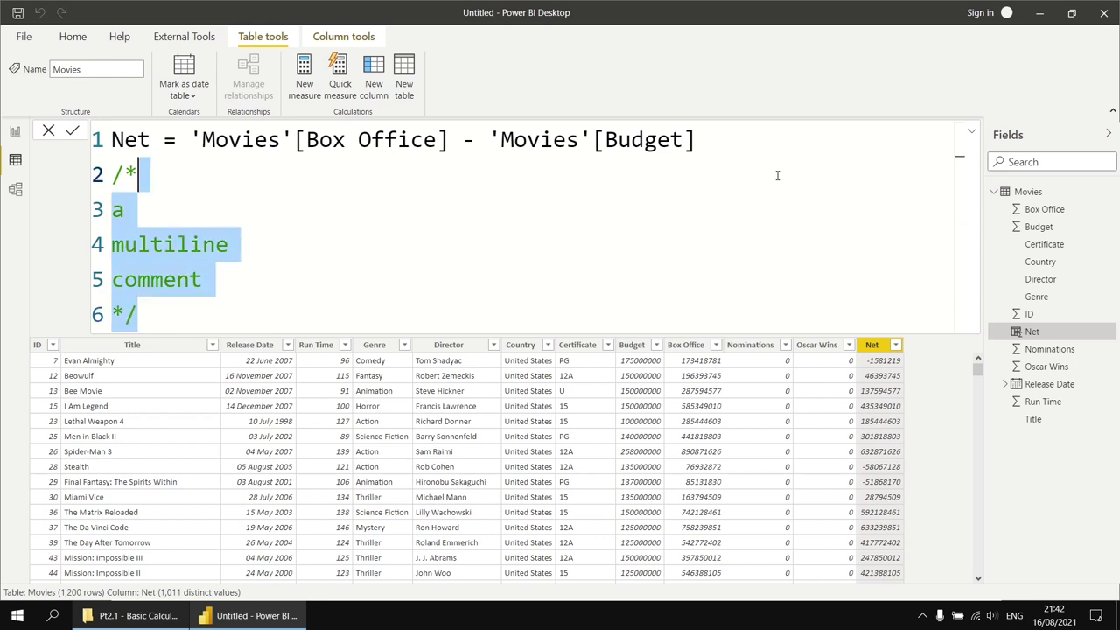
key(shift+Home)
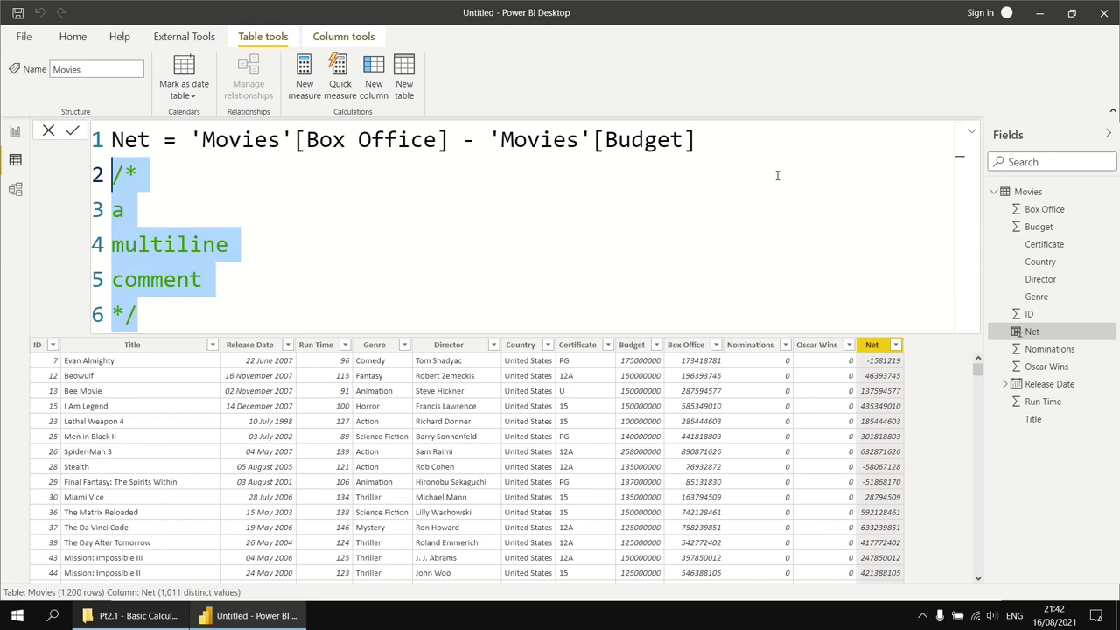
key(Delete)
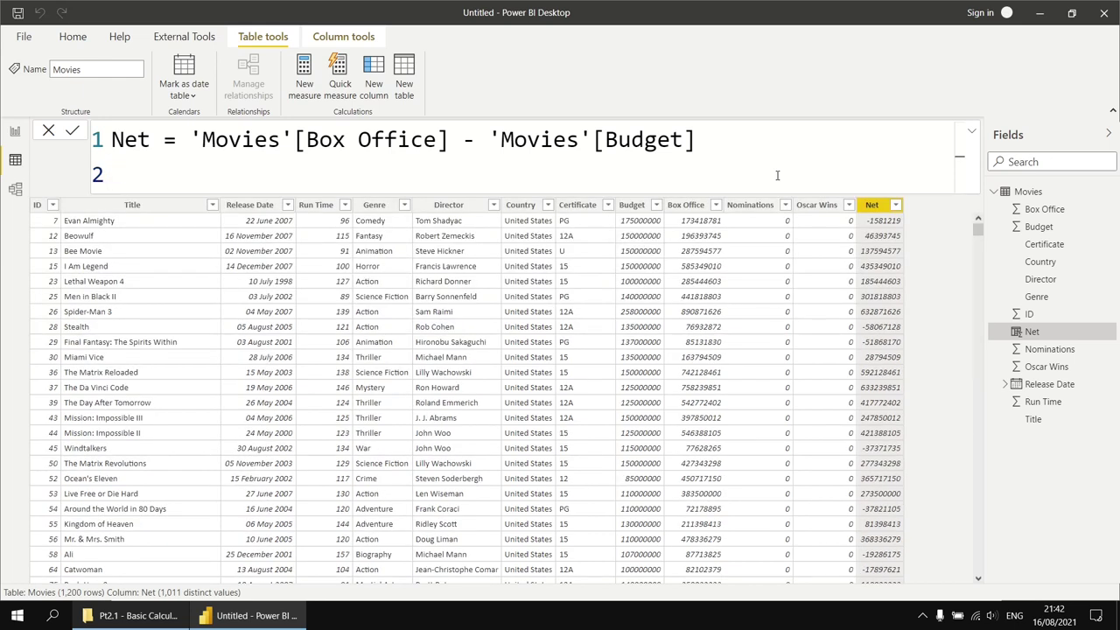
Move the Net subtraction onto its own indented second line.
key(BackSpace)
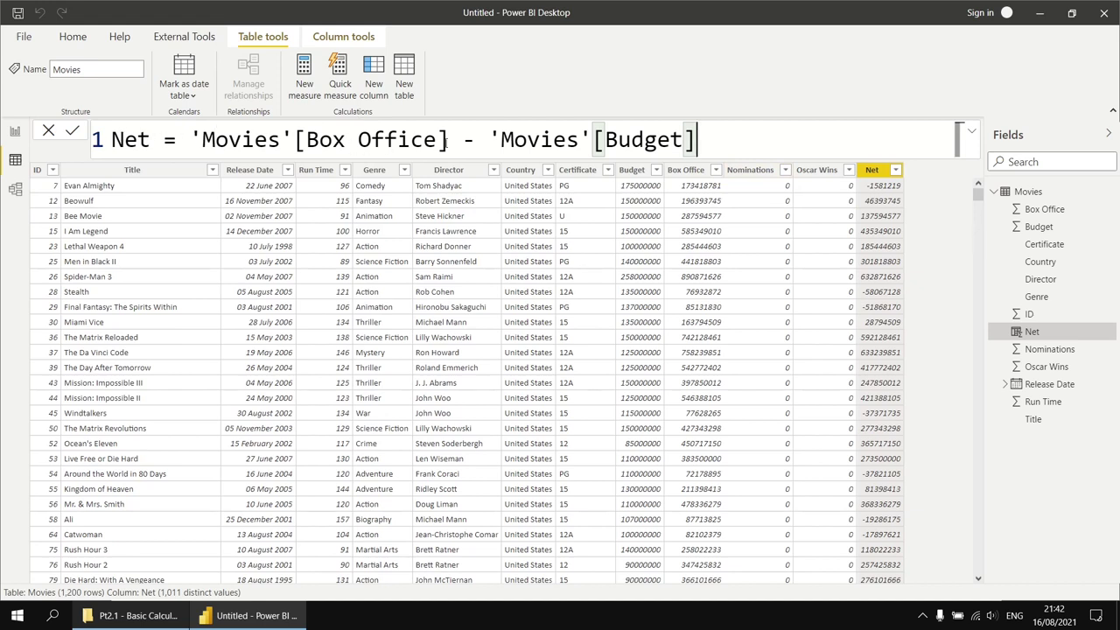
click(192, 140)
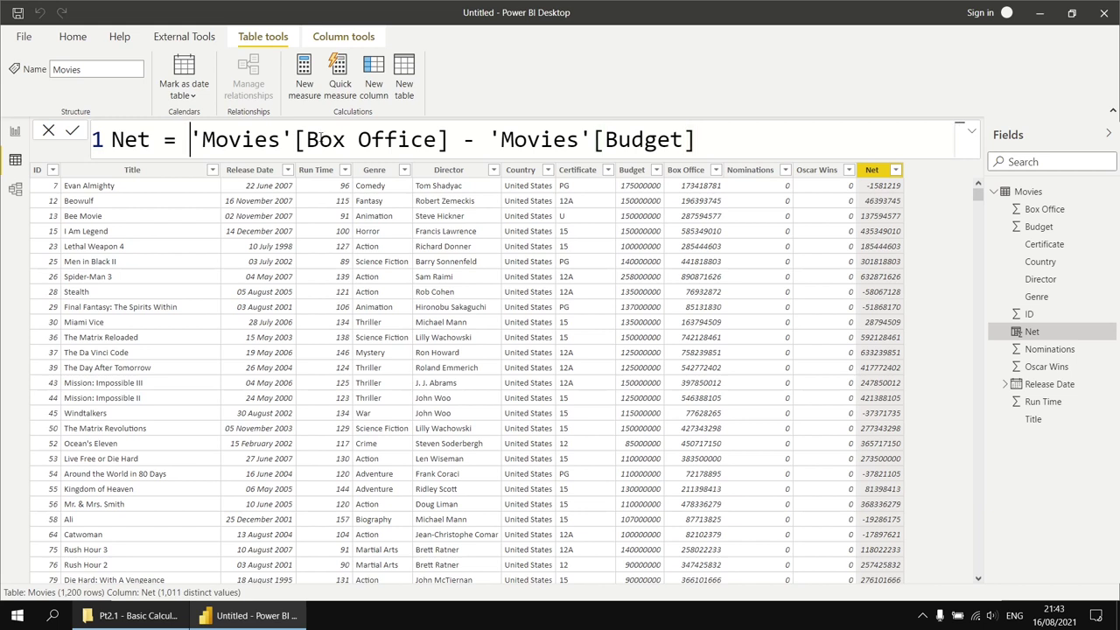
key(shift+Return)
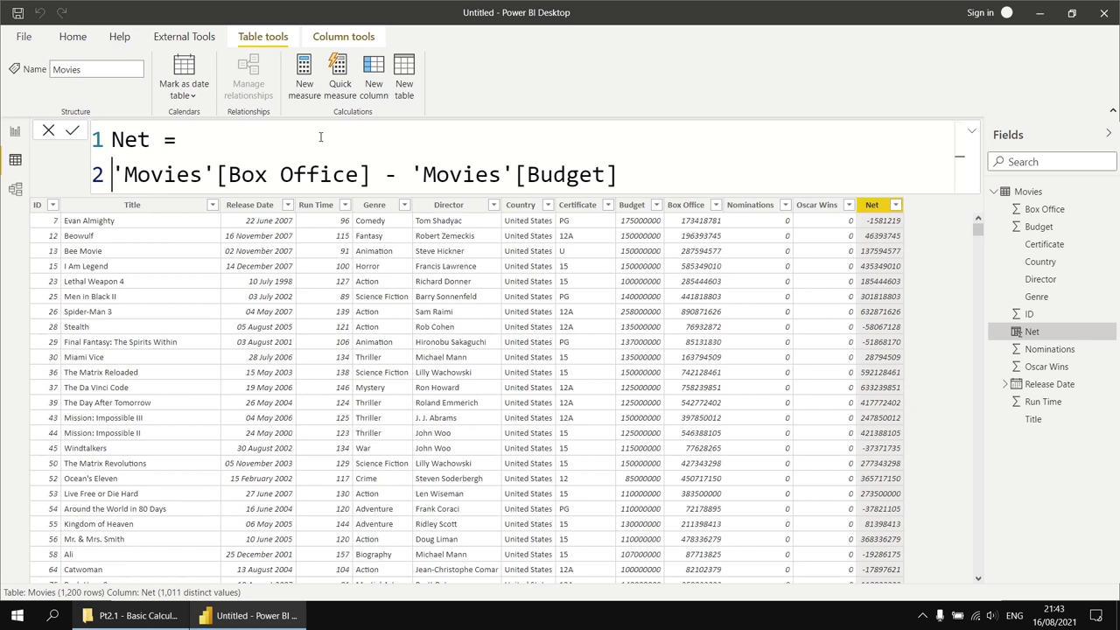
key(Tab)
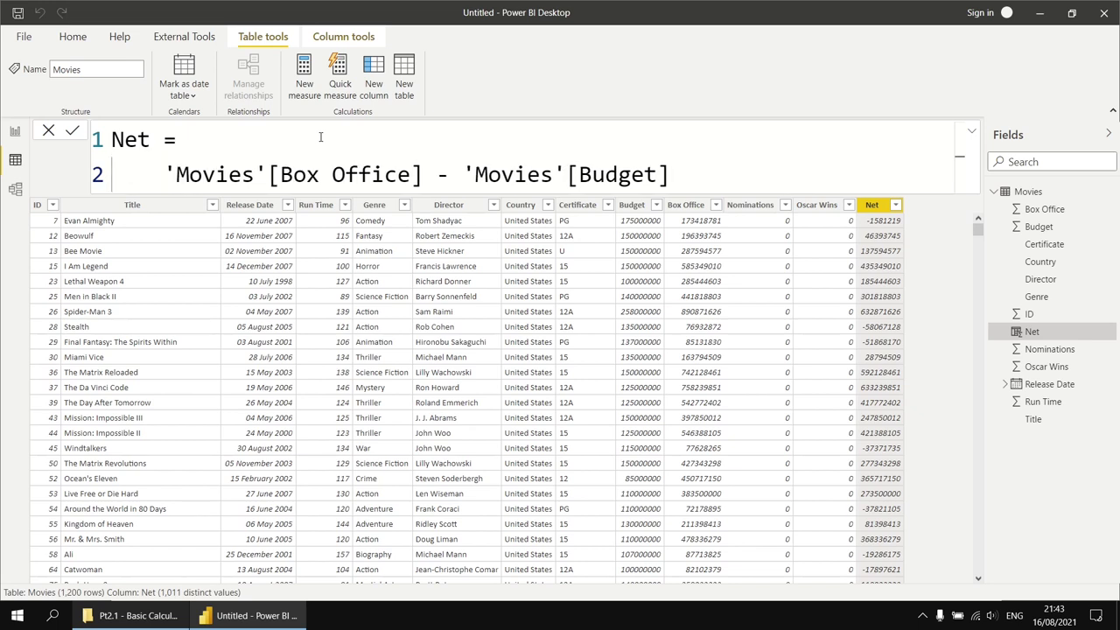
Add the comment //a basic formula to calculate movie profit and commit the formula.
click(256, 138)
text(//a basic forn)
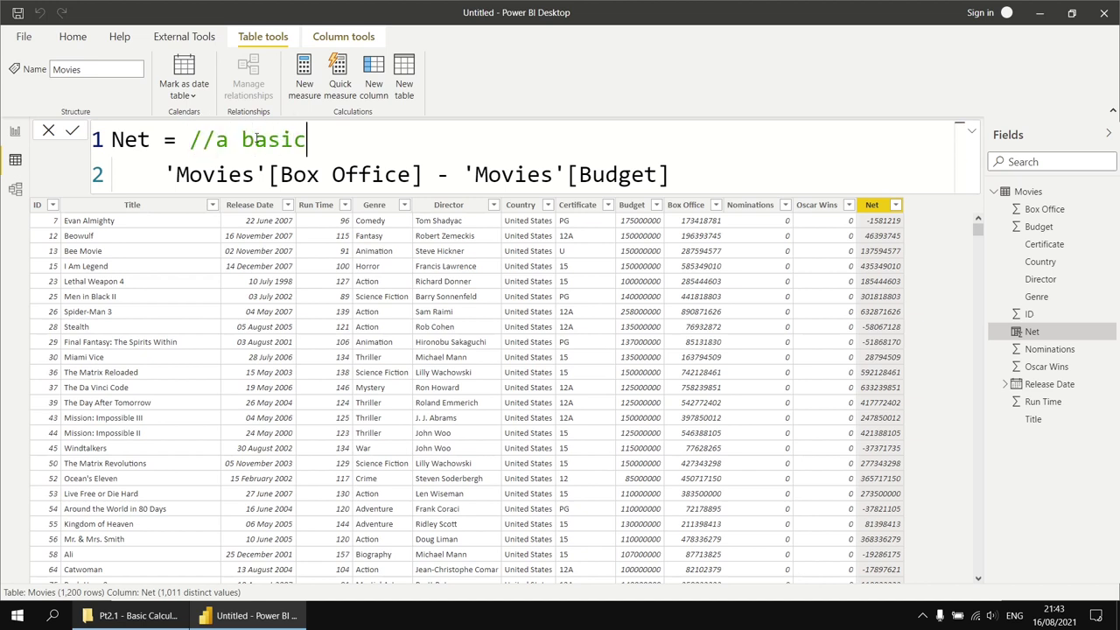
key(BackSpace)
text(mula to ca)
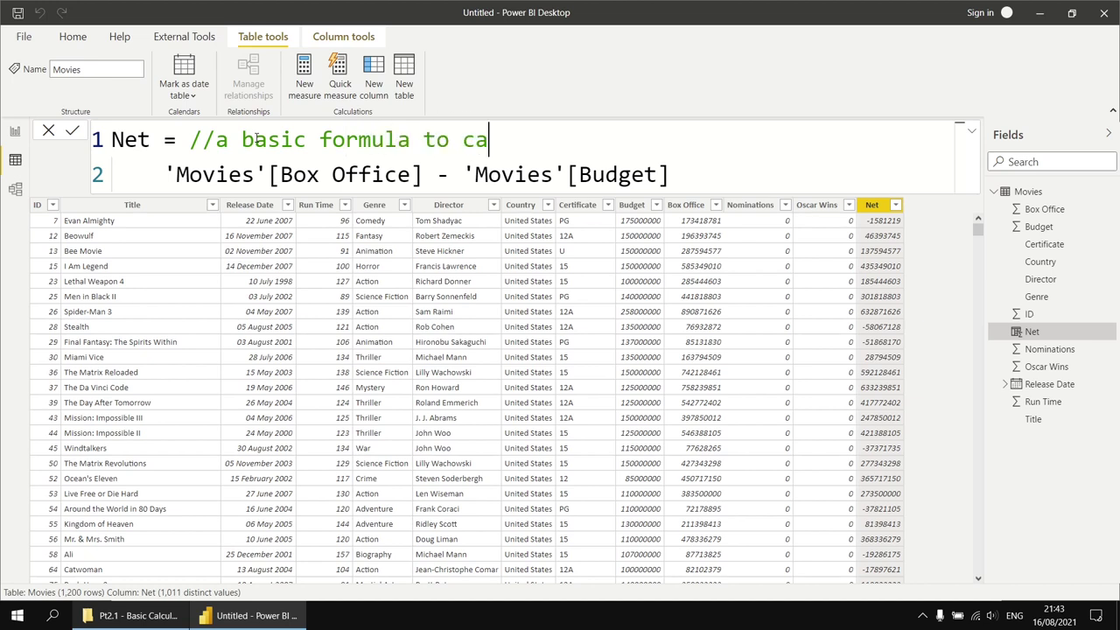
text(lculate mo)
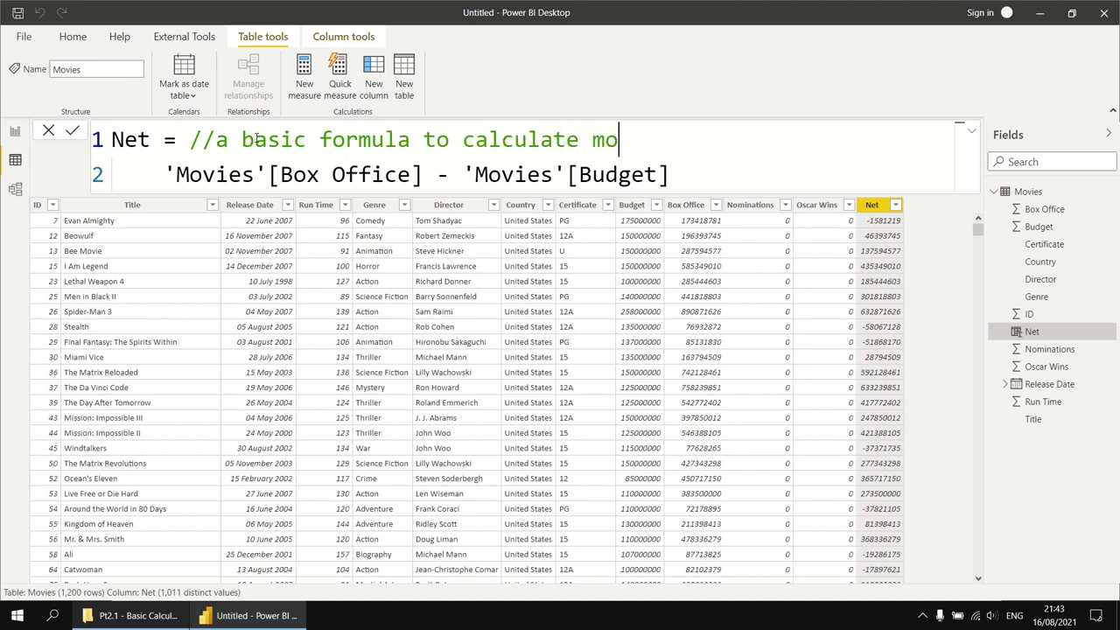
text(vie profit)
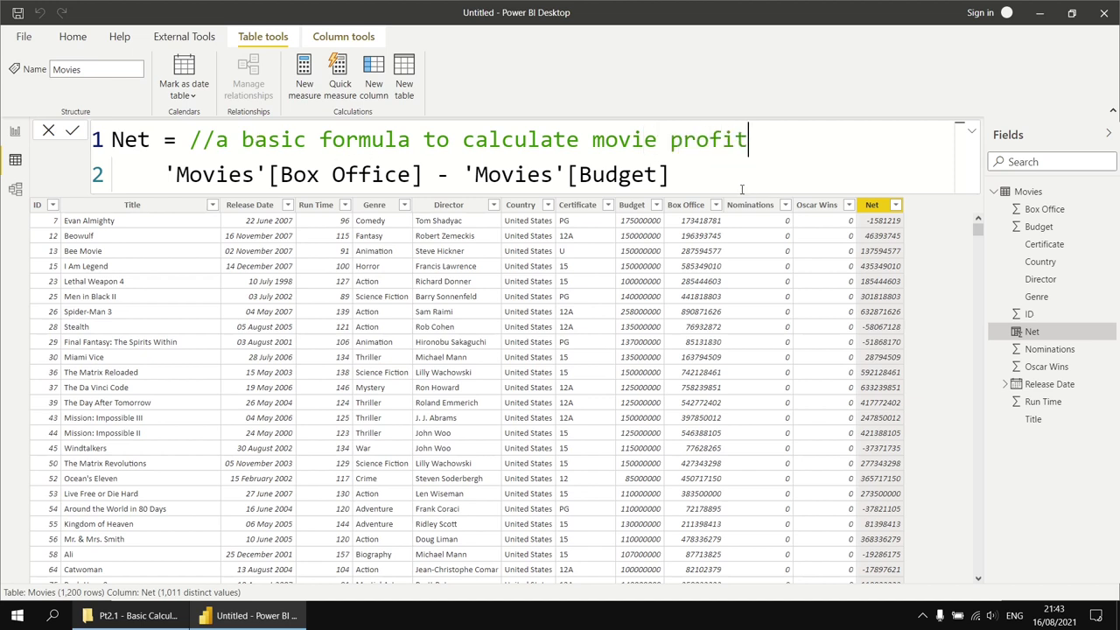
key(Down)
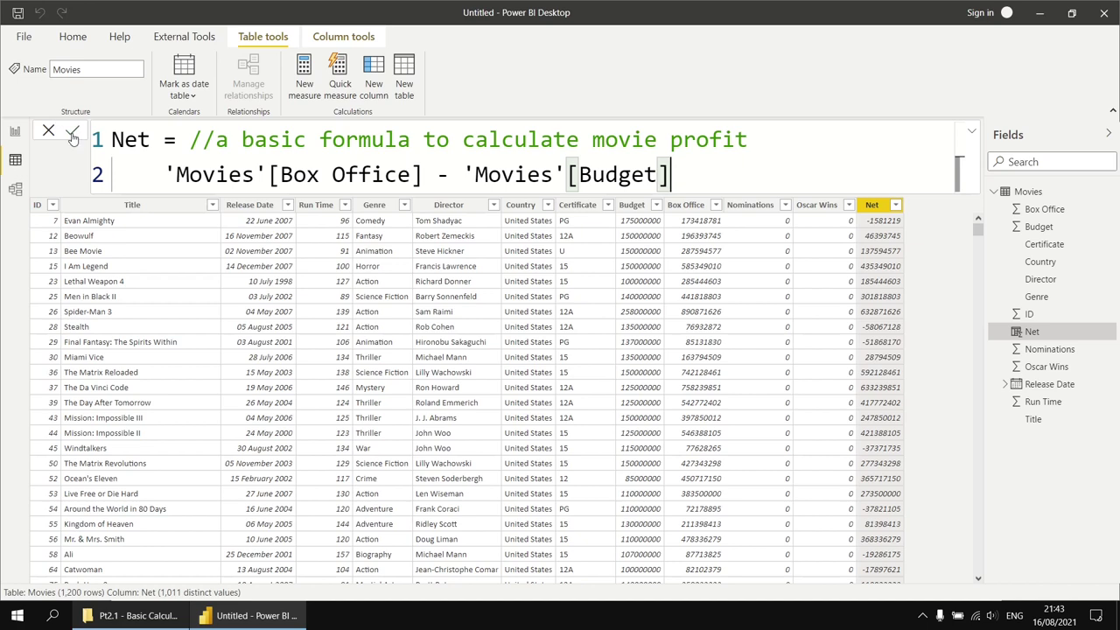
click(73, 133)
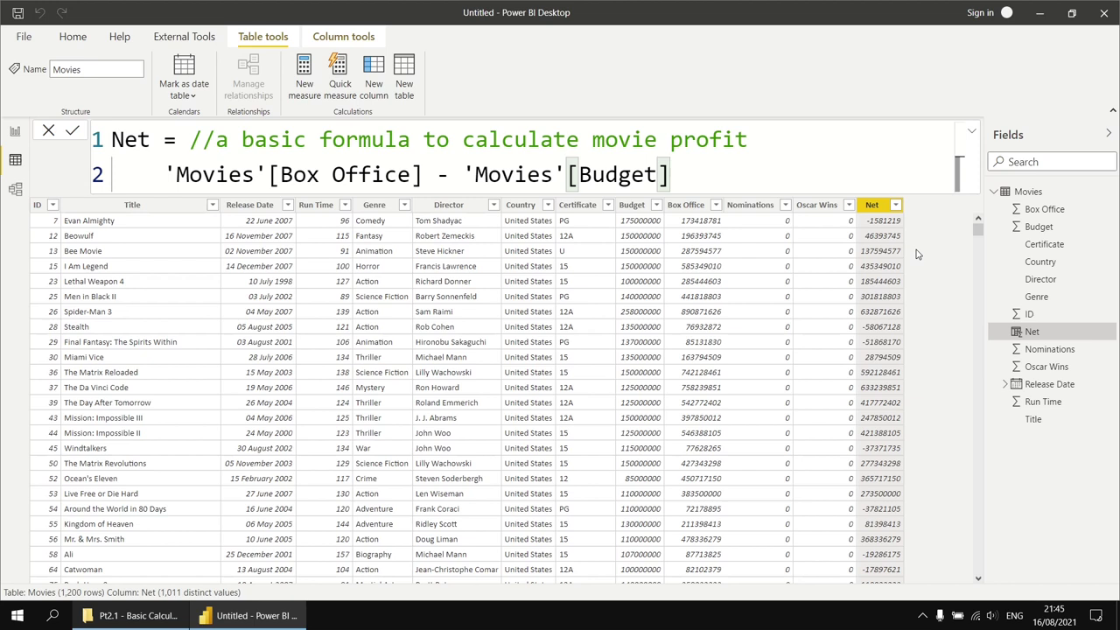
Set the Net column to summarize as Average and show as $ English (United States) currency.
click(349, 41)
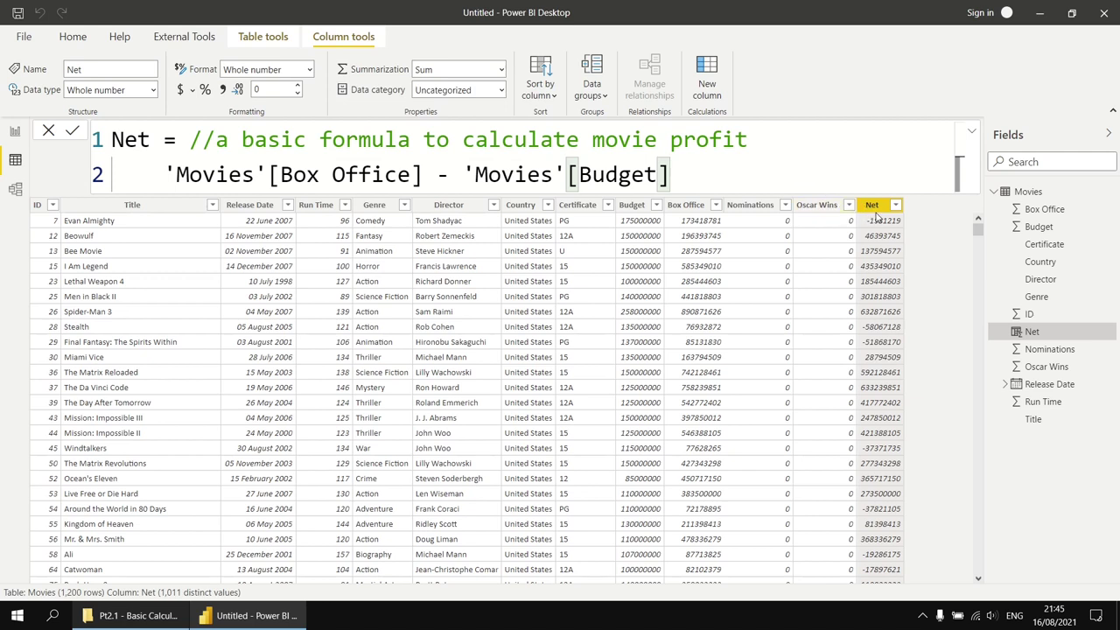
click(503, 72)
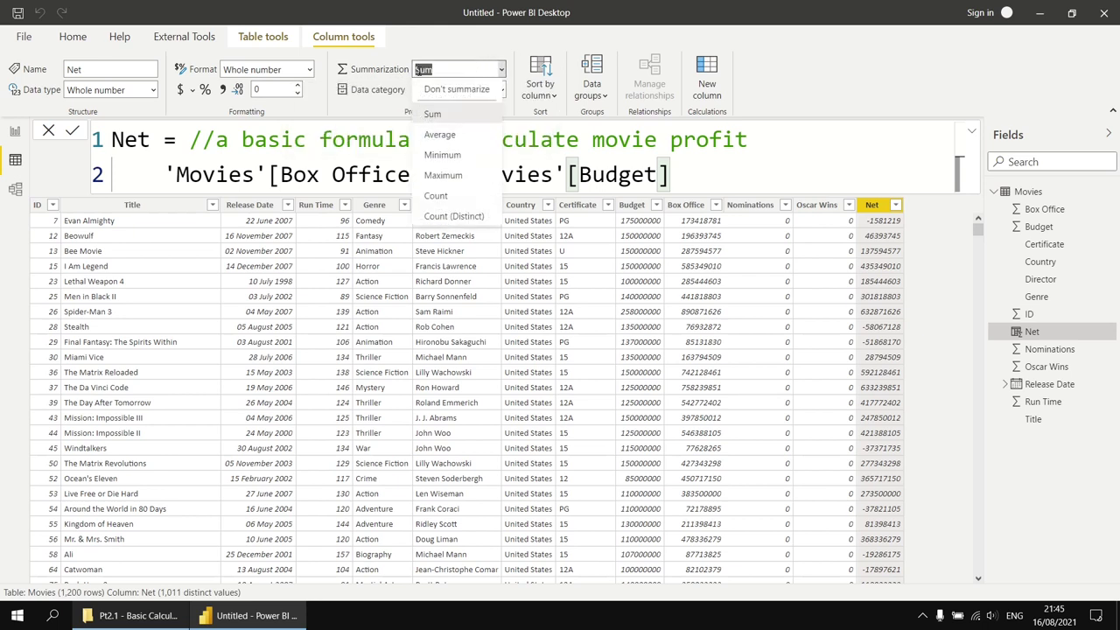
click(439, 134)
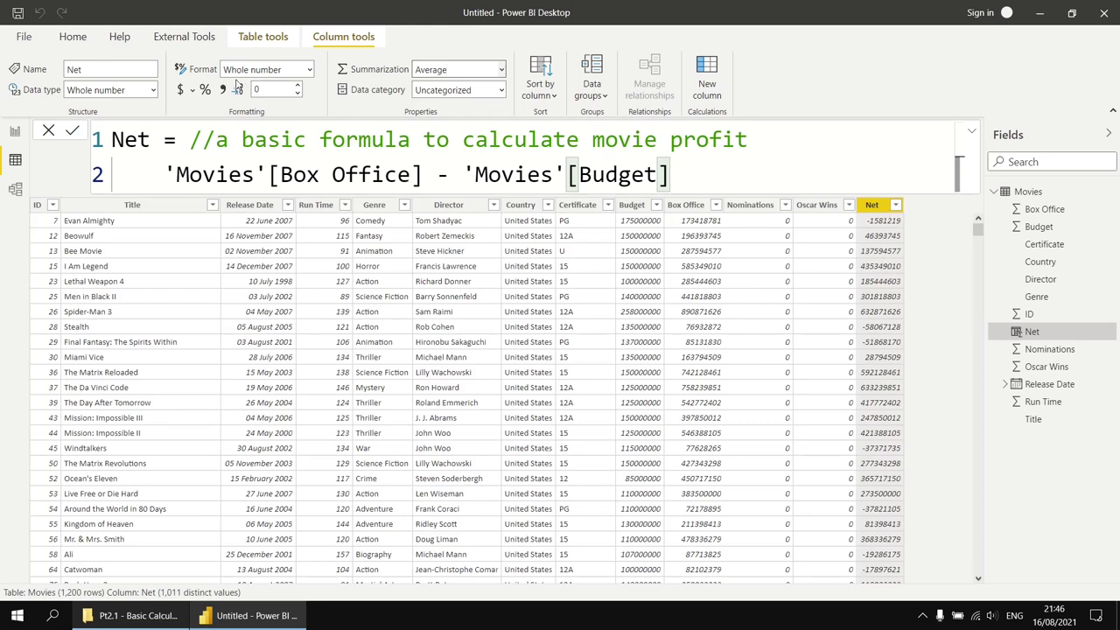
click(190, 90)
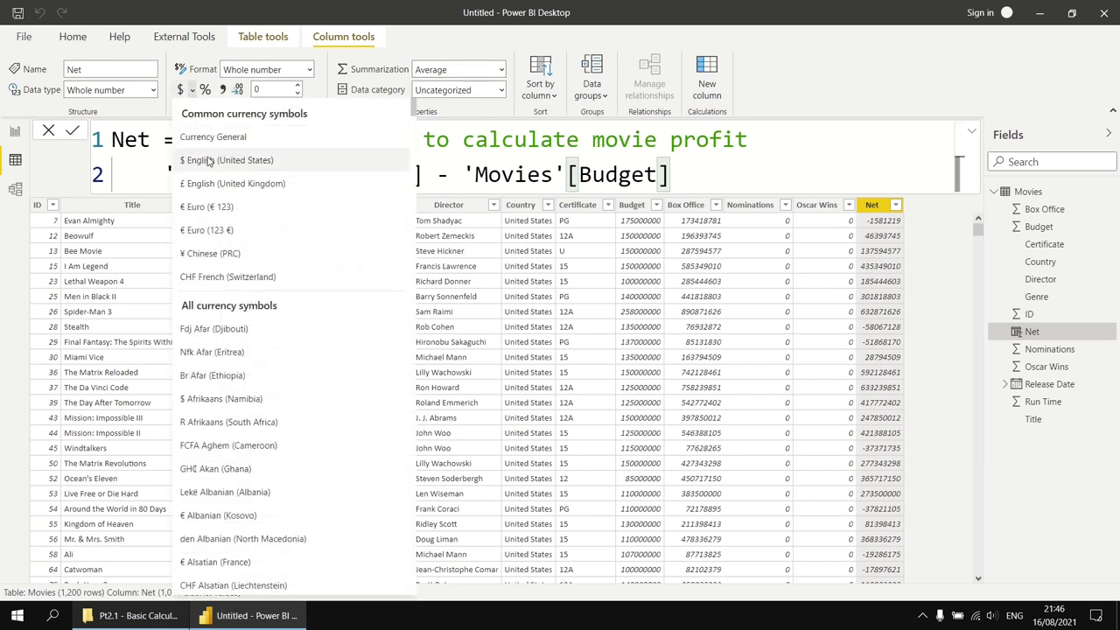
click(209, 161)
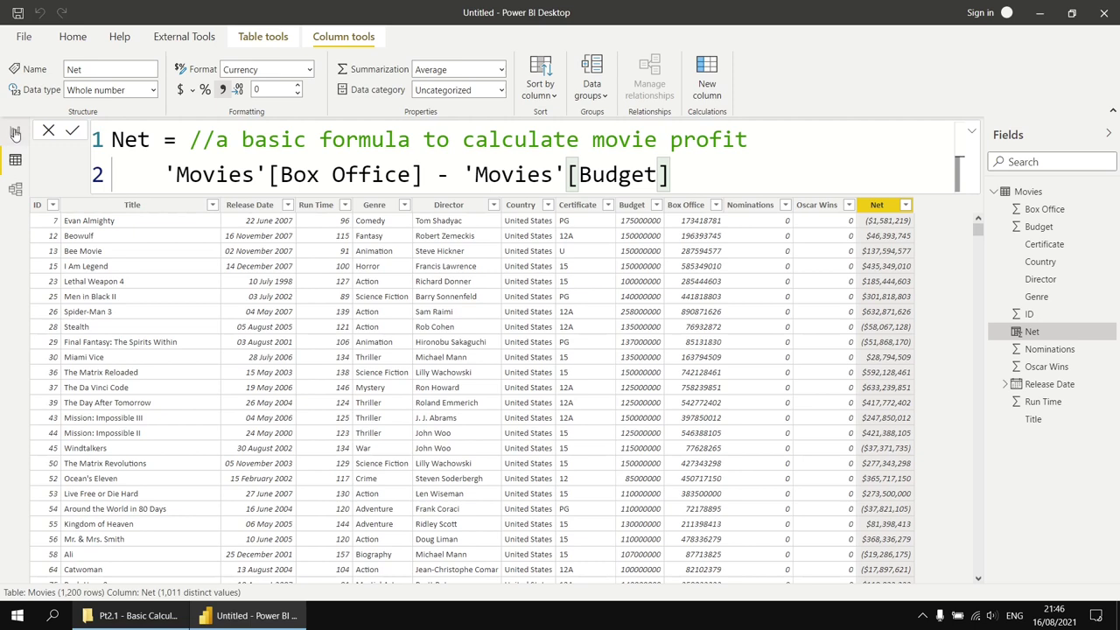
click(14, 132)
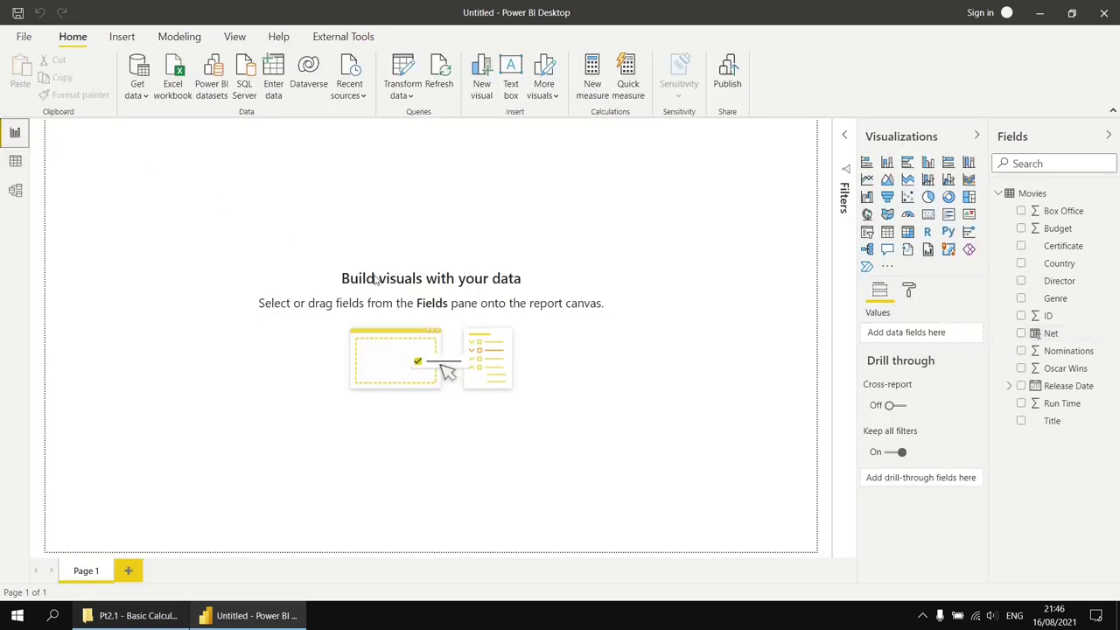
Add a table visual of Genre and Net, enlarged so every genre row shows.
click(887, 233)
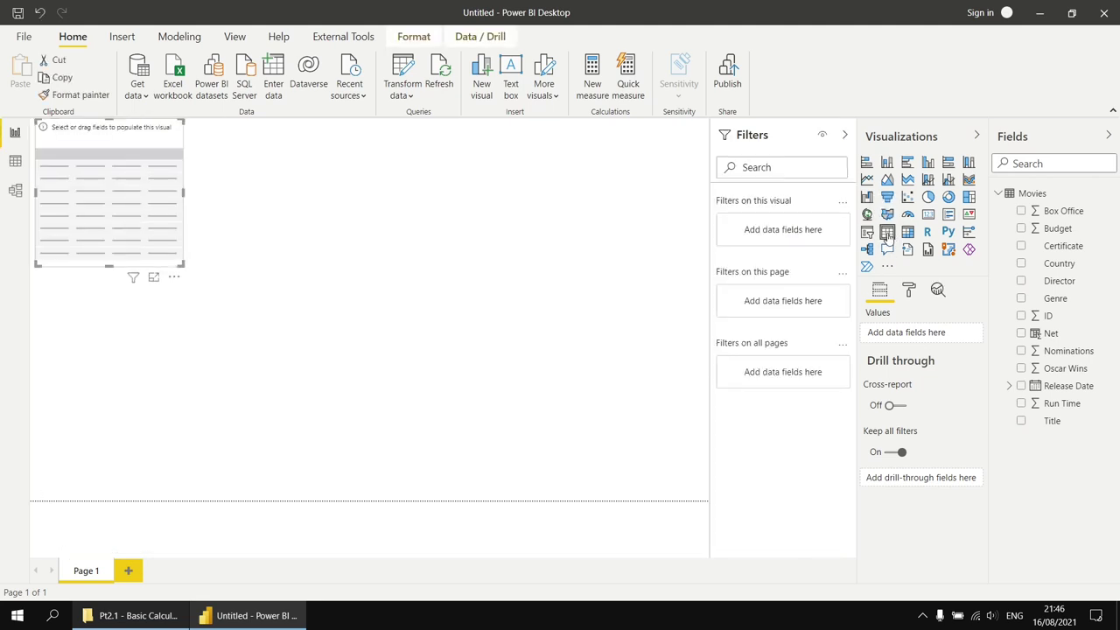
click(1021, 299)
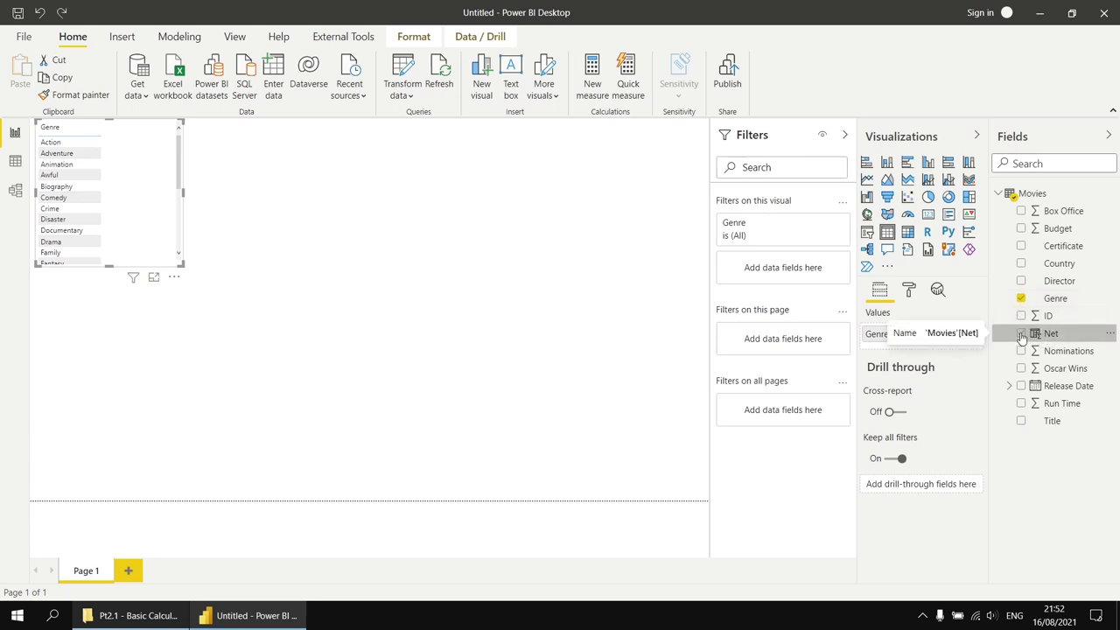
click(1021, 333)
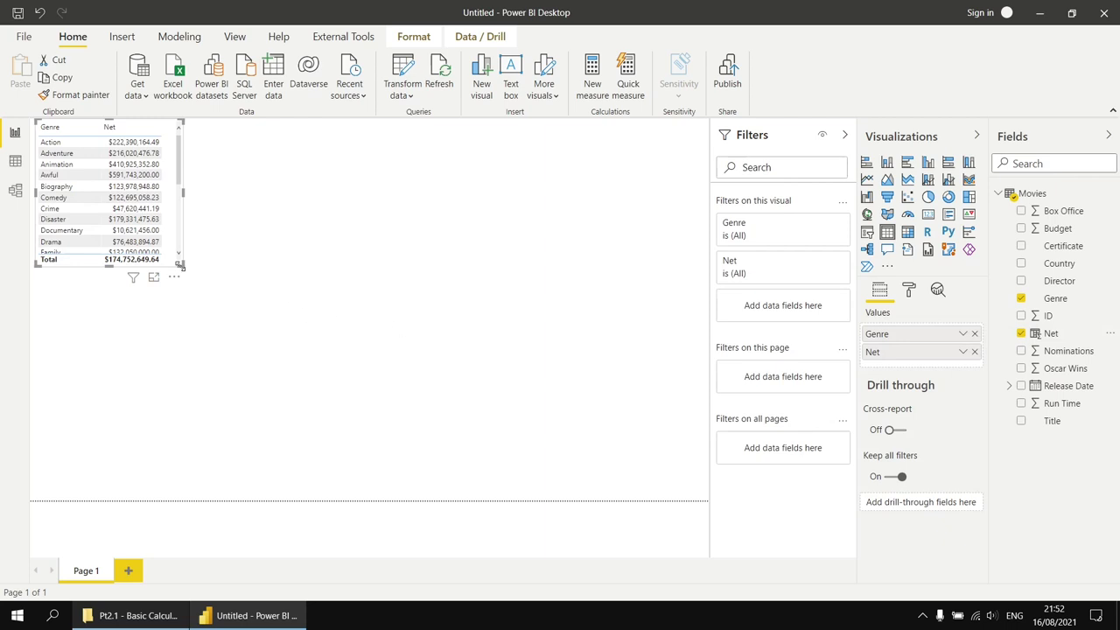
drag(183, 265, 210, 452)
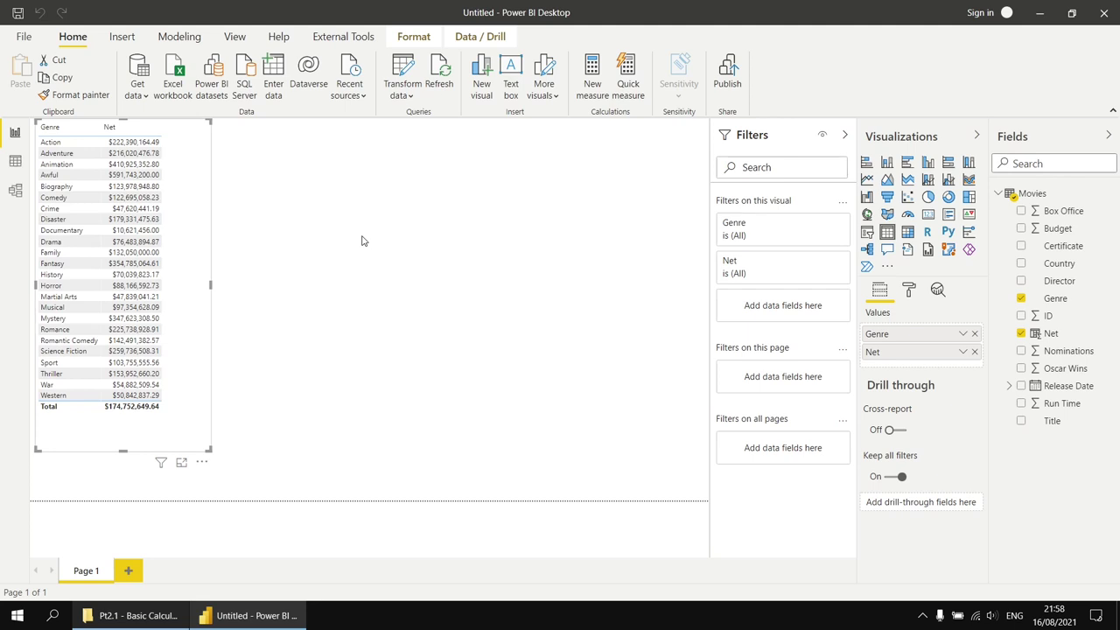
click(16, 161)
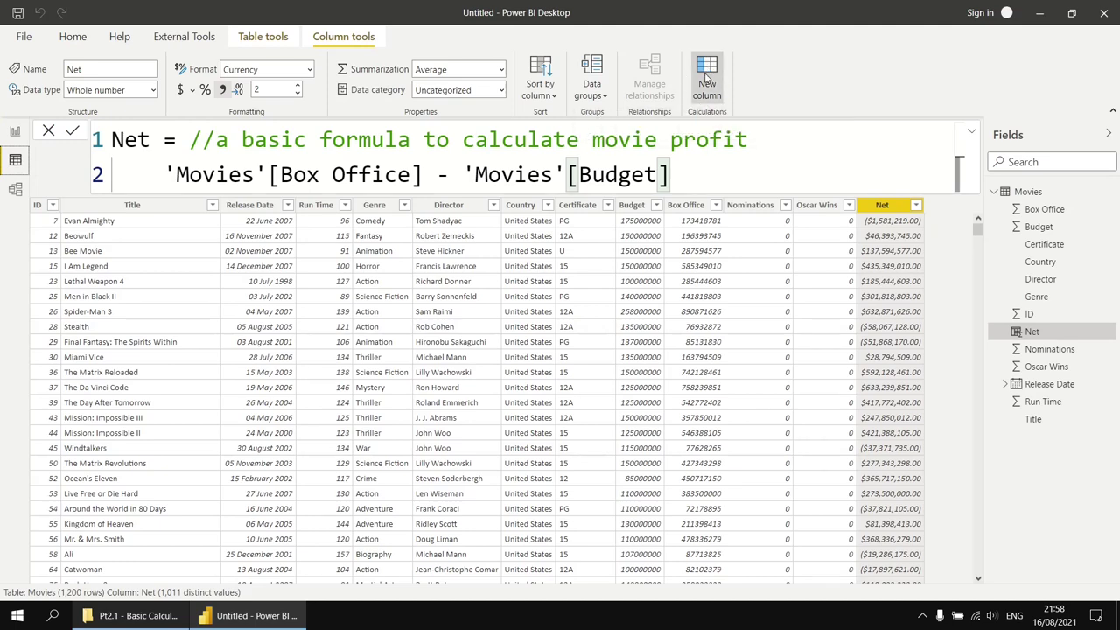
Create the column Profit margin = Movies[Box Office] - Movies[Budget] / Movies[Box Office].
click(707, 78)
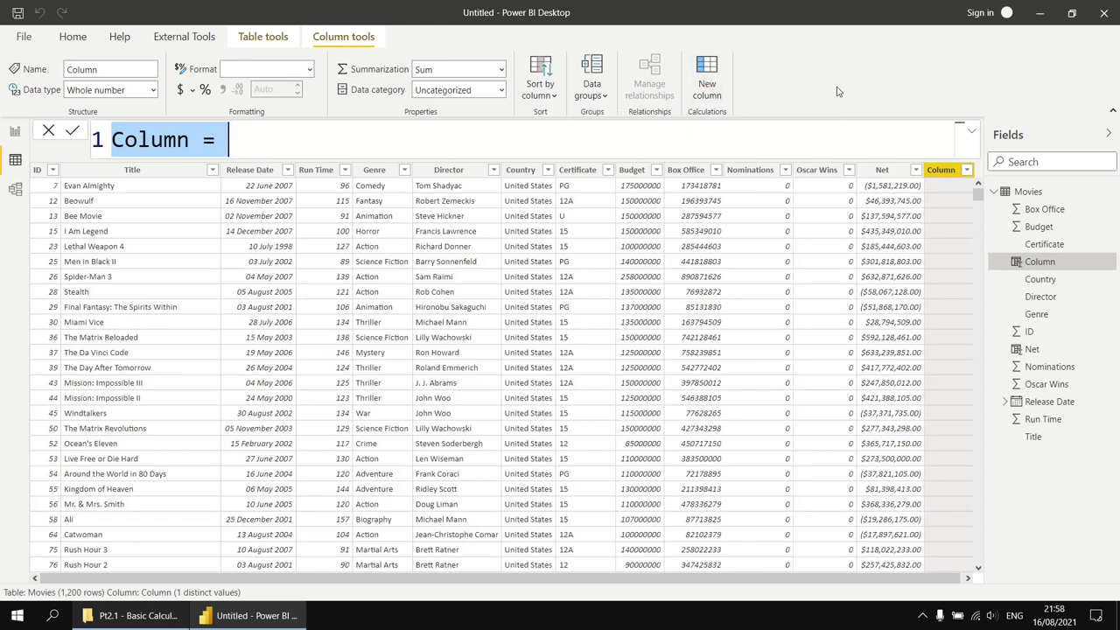
text(Profit mar)
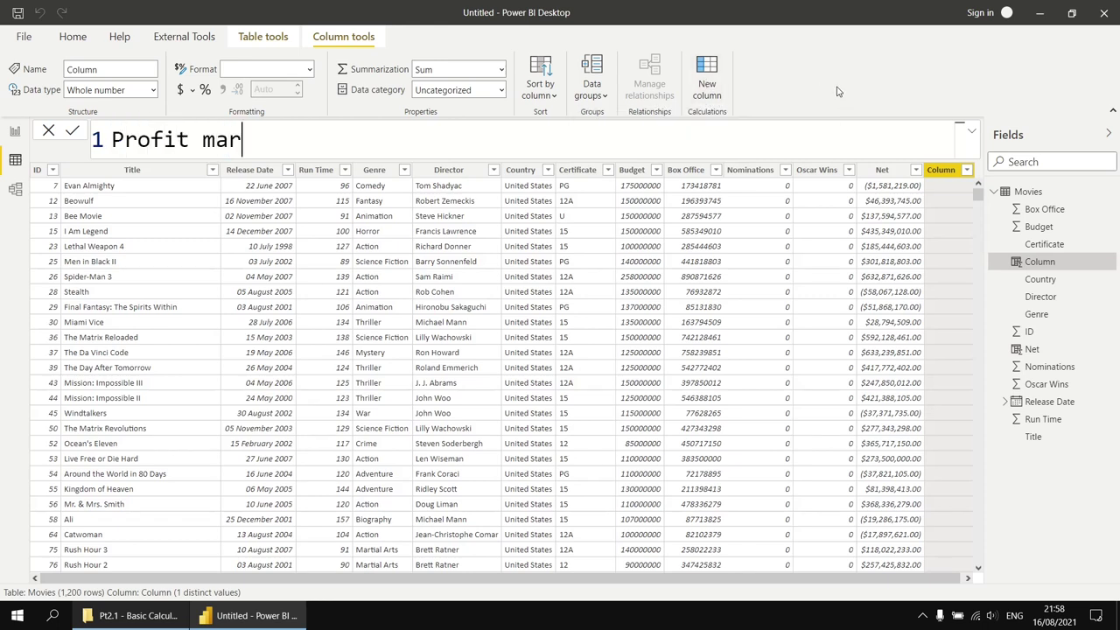
text(gin = b)
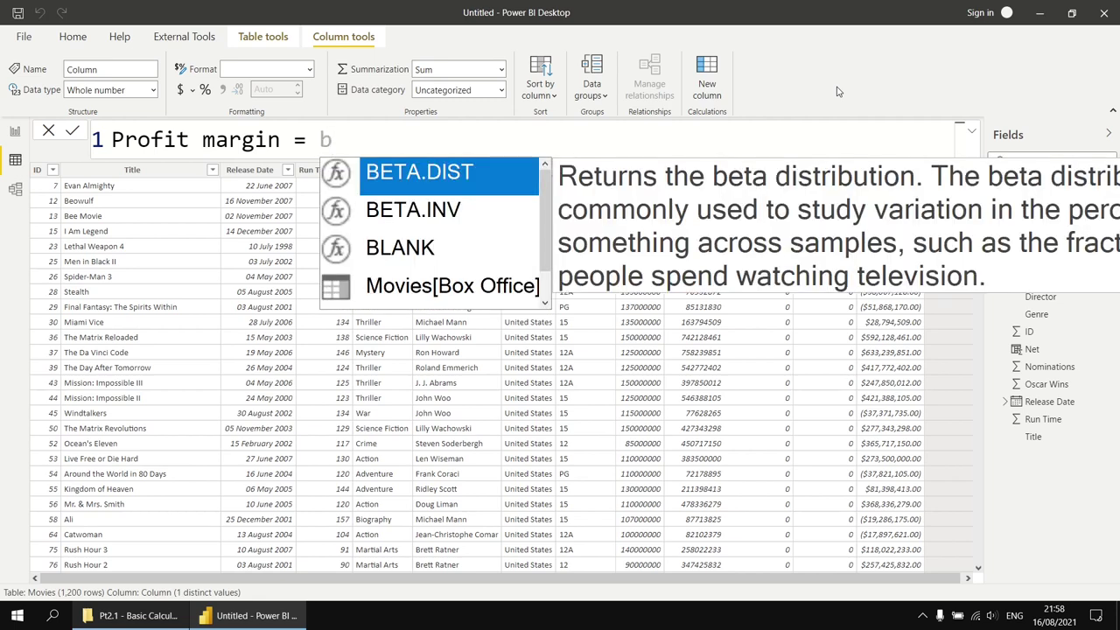
text(ox)
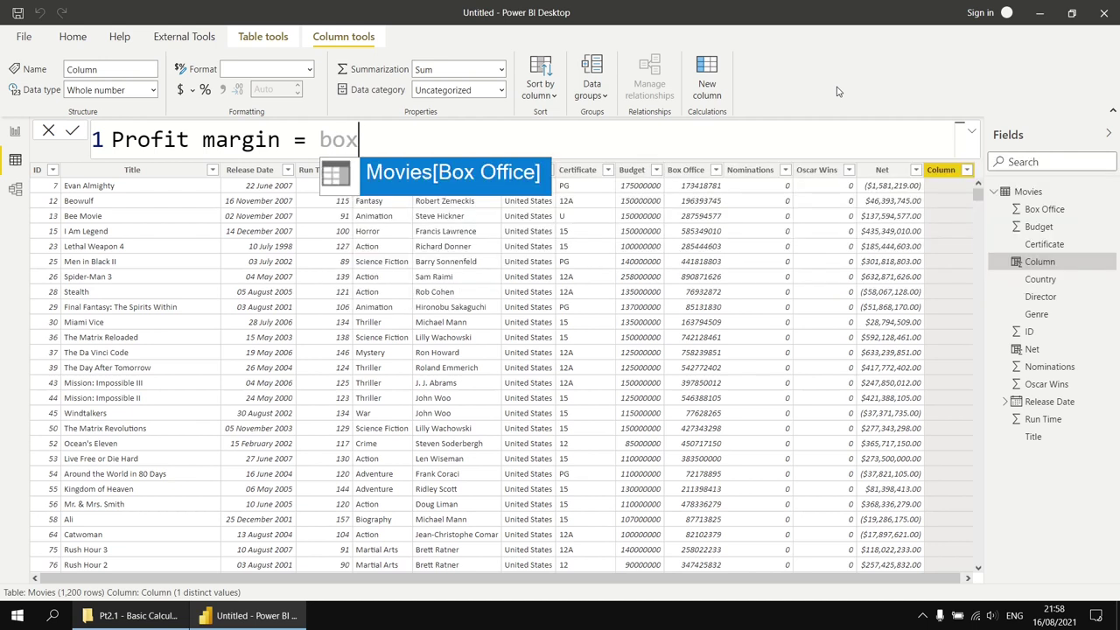
key(Tab)
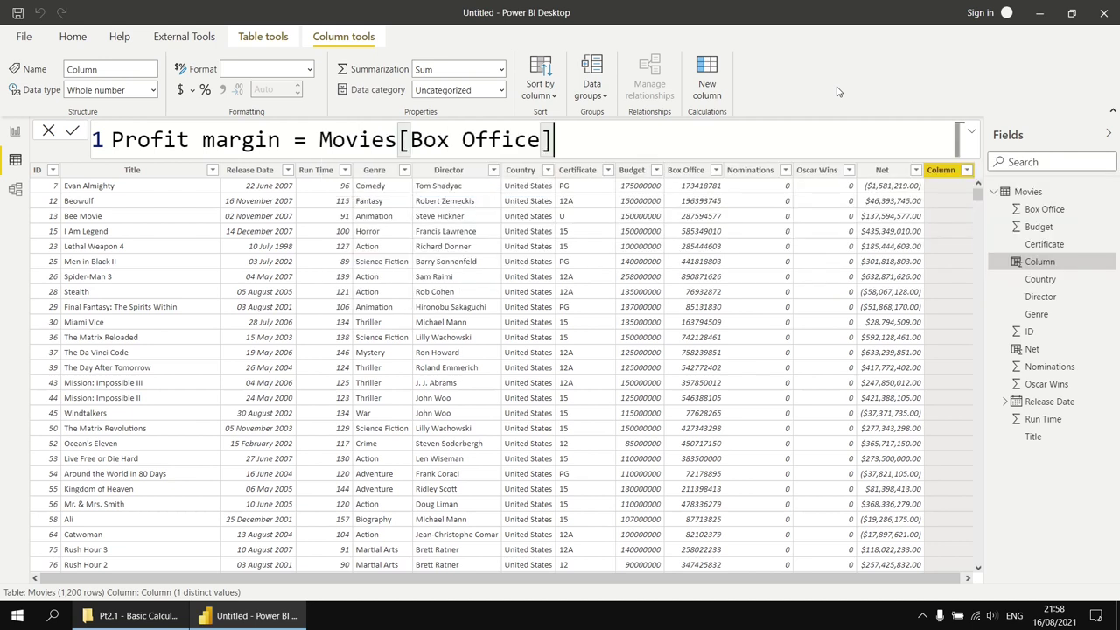
text(- bu)
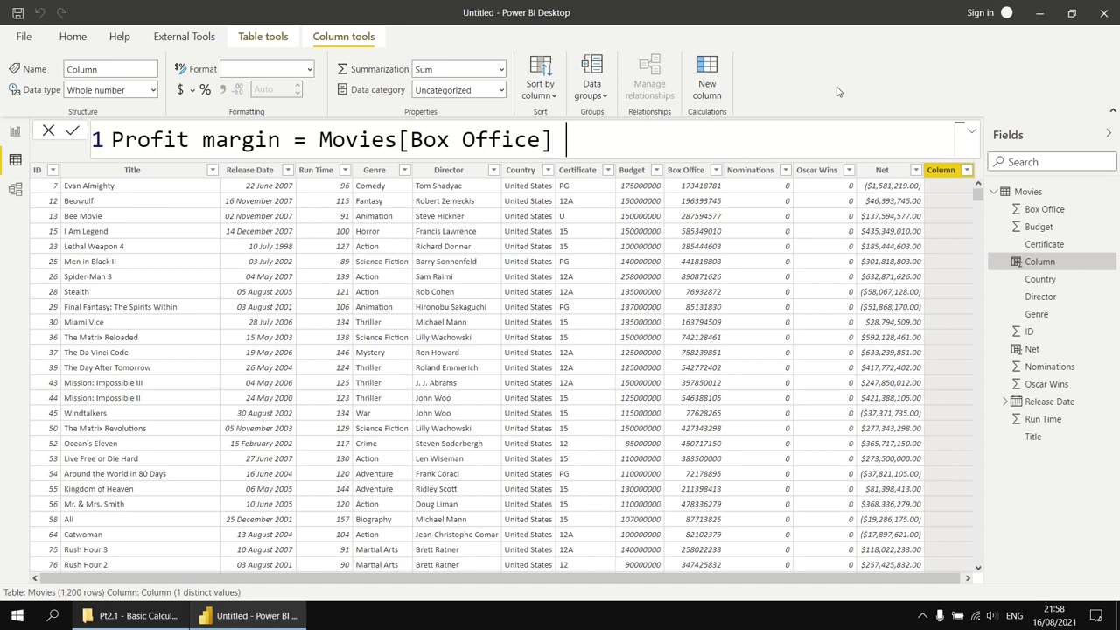
text(d)
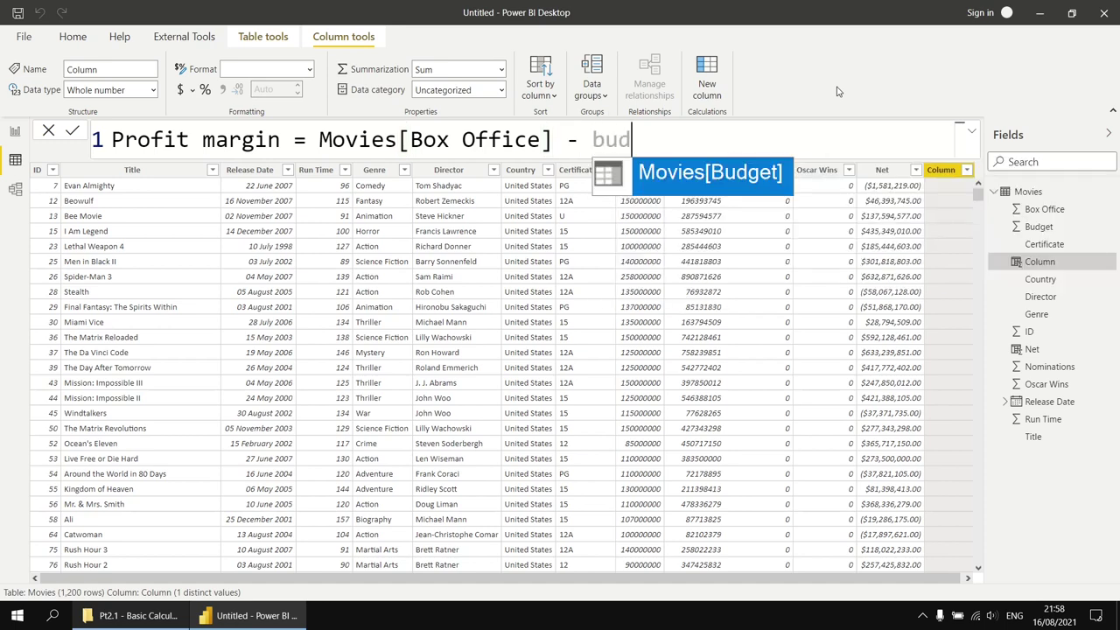
key(Tab)
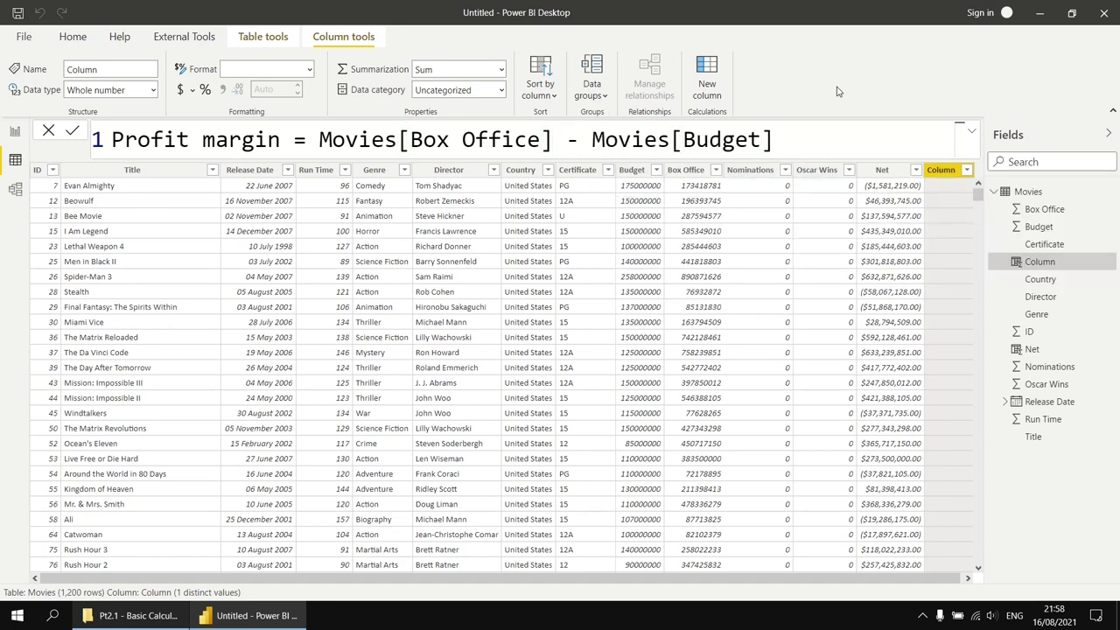
text(/ box)
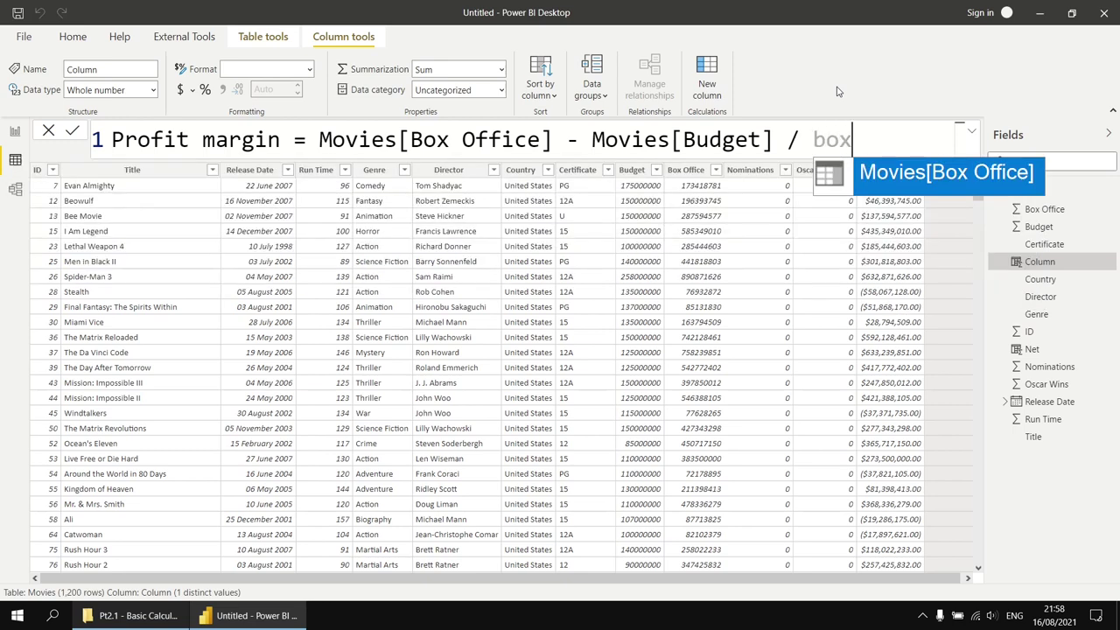
key(Tab)
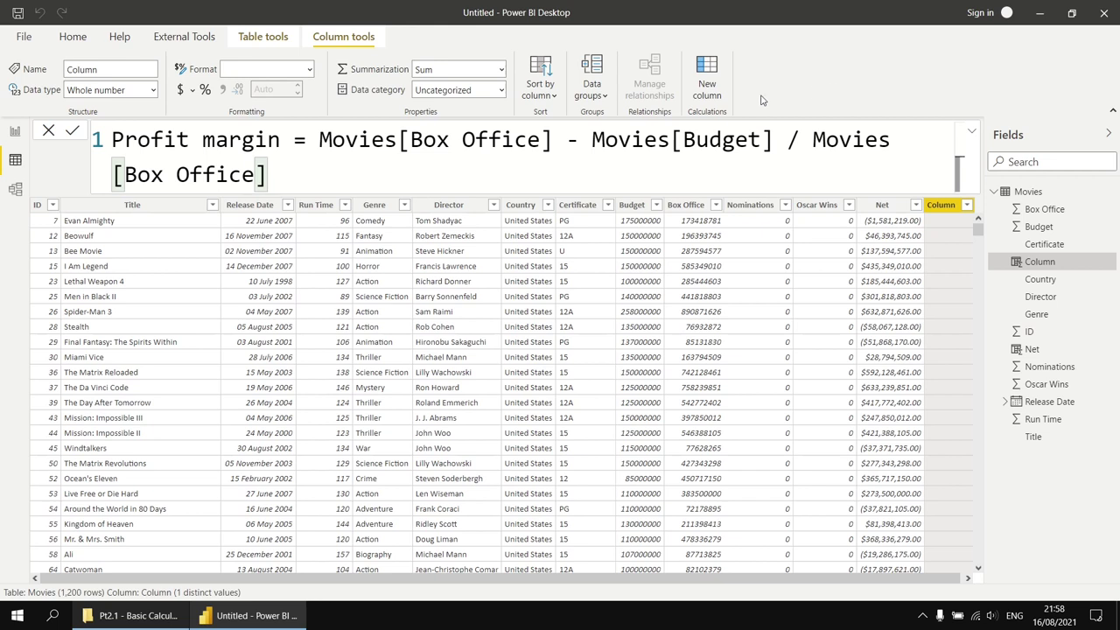
Move the Profit margin expression onto an indented second line and commit it.
click(320, 141)
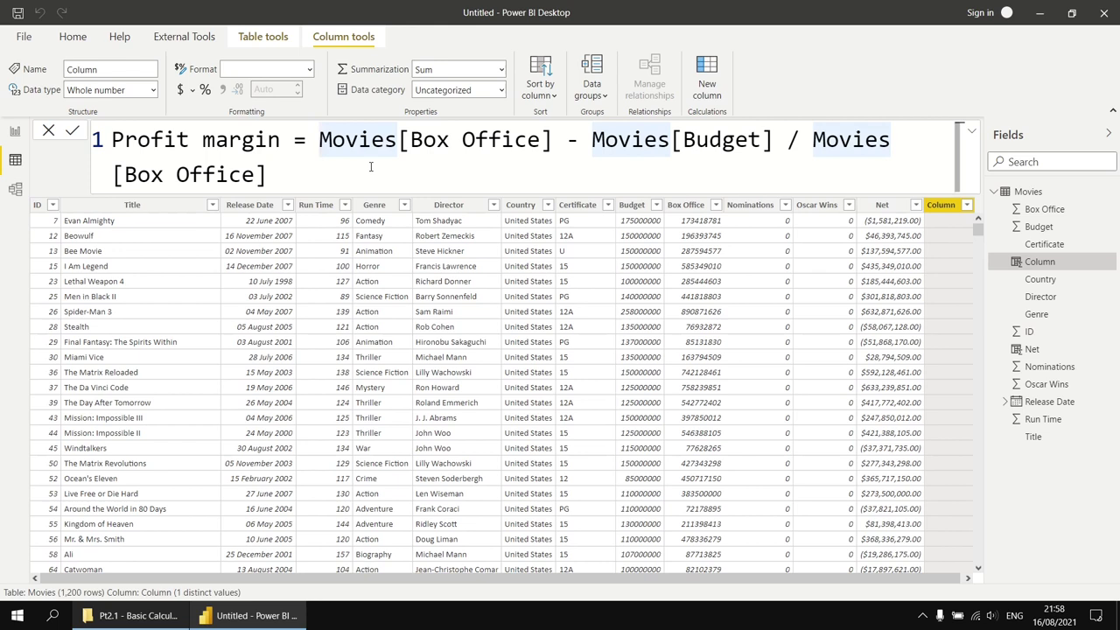
key(shift+Return)
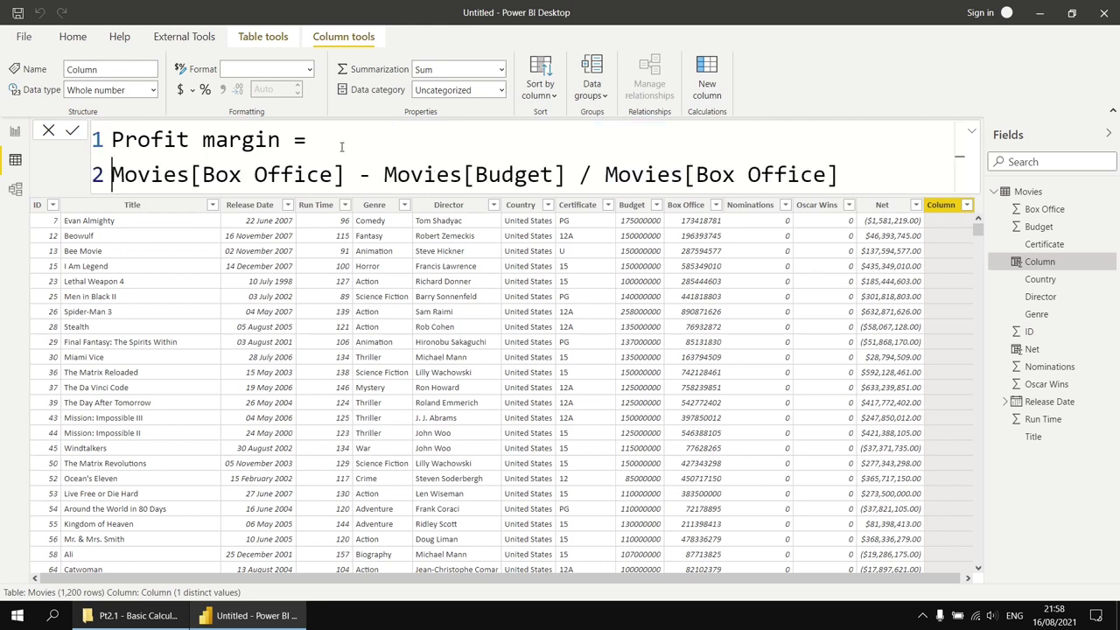
key(Tab)
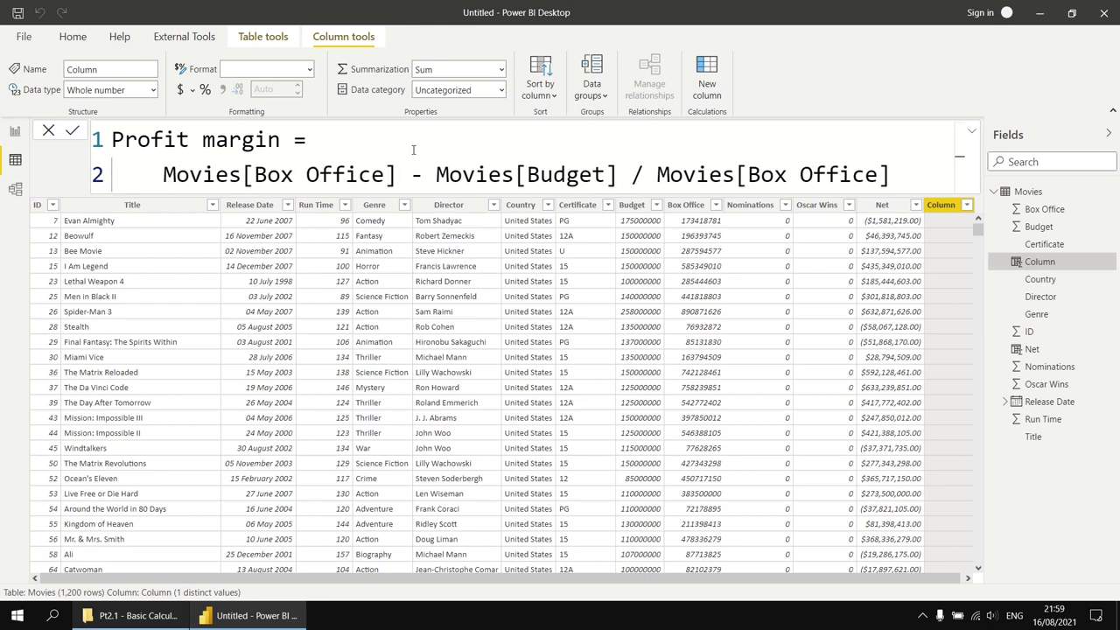
click(74, 133)
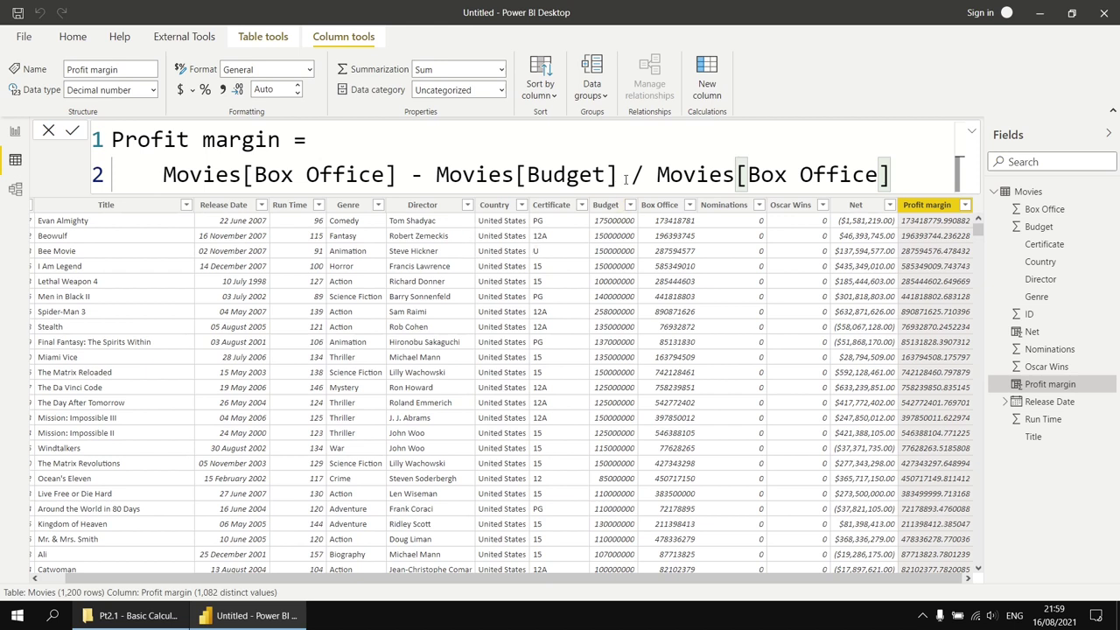
Wrap Movies[Box Office] - Movies[Budget] in parentheses and commit the corrected Profit margin formula.
drag(624, 178, 654, 177)
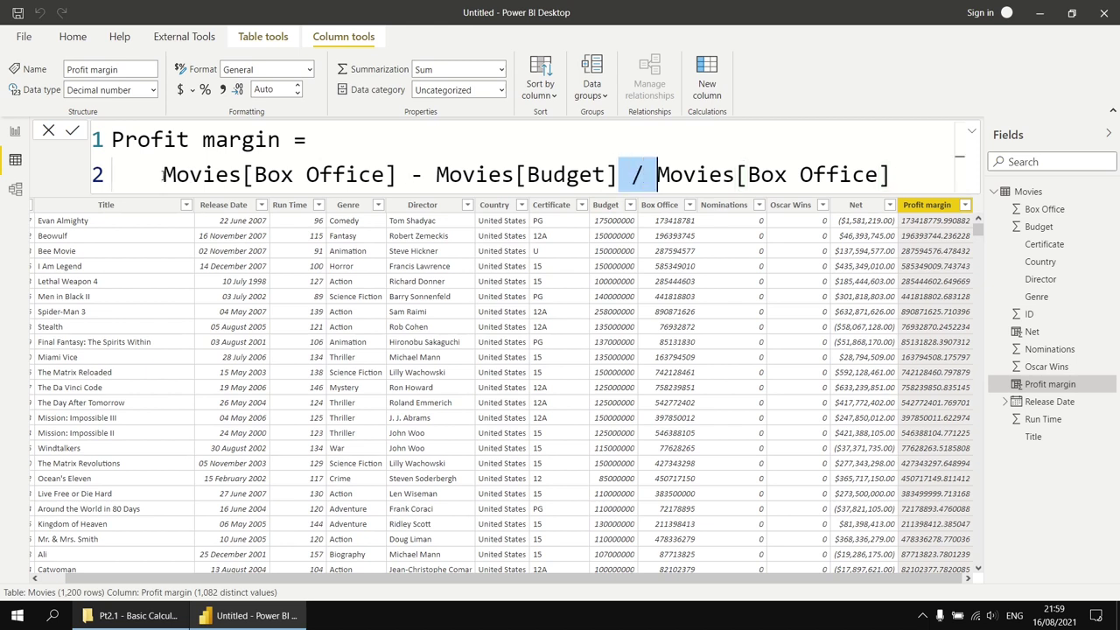
drag(163, 177, 619, 175)
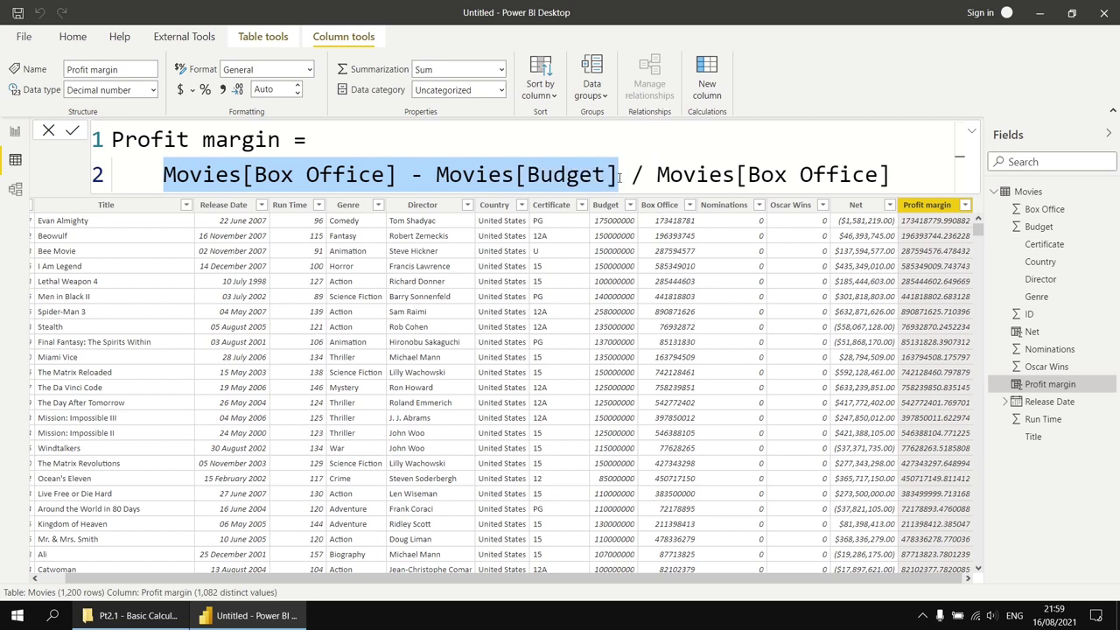
click(434, 174)
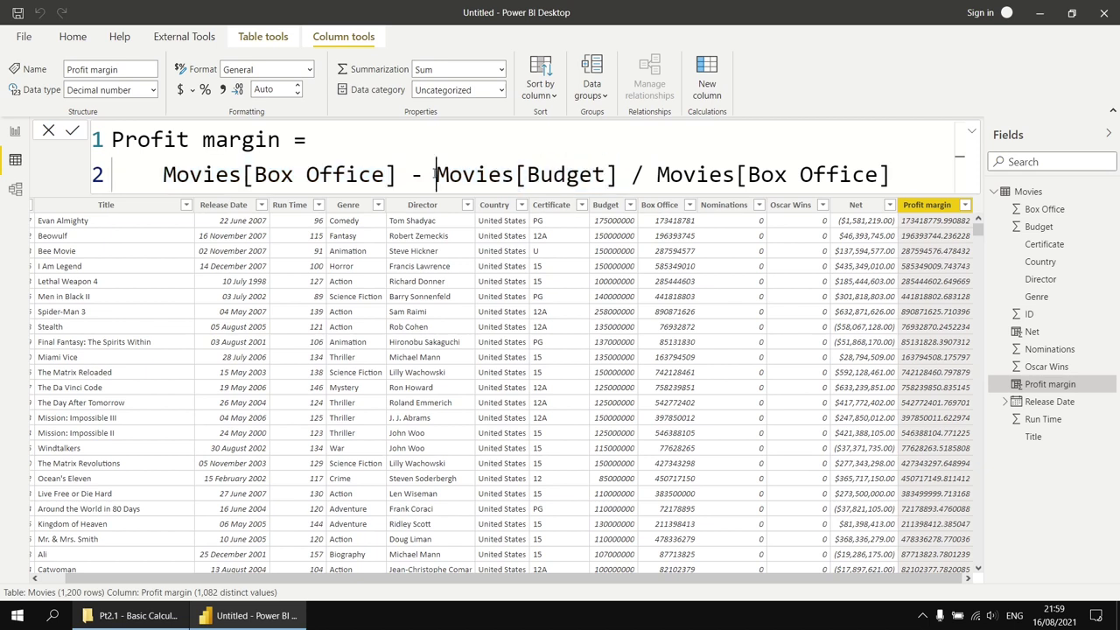
drag(435, 174, 893, 177)
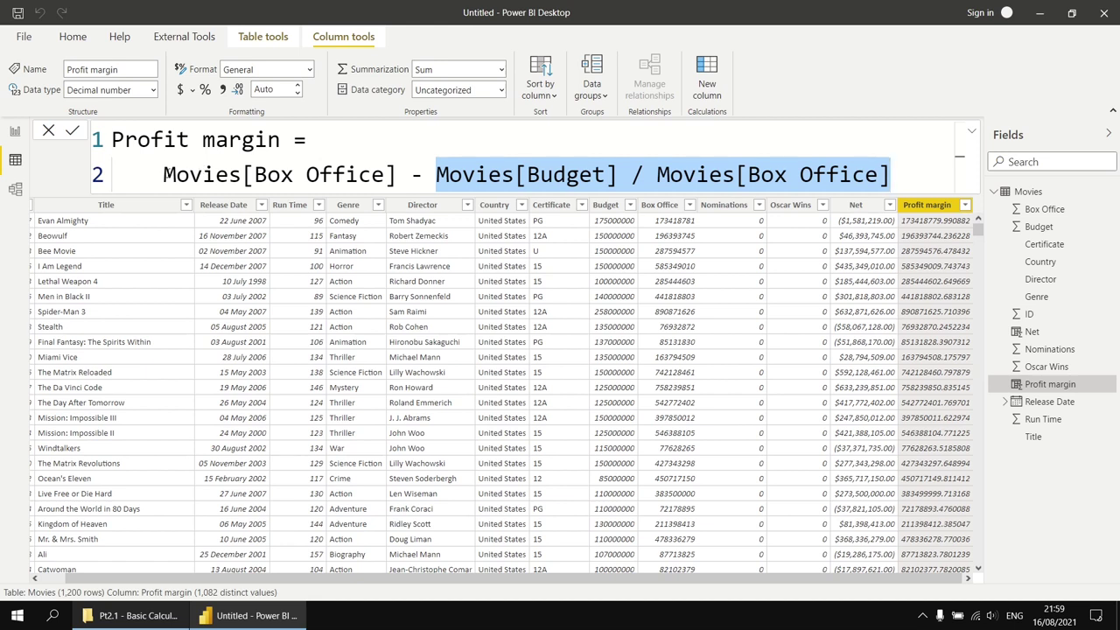
click(163, 174)
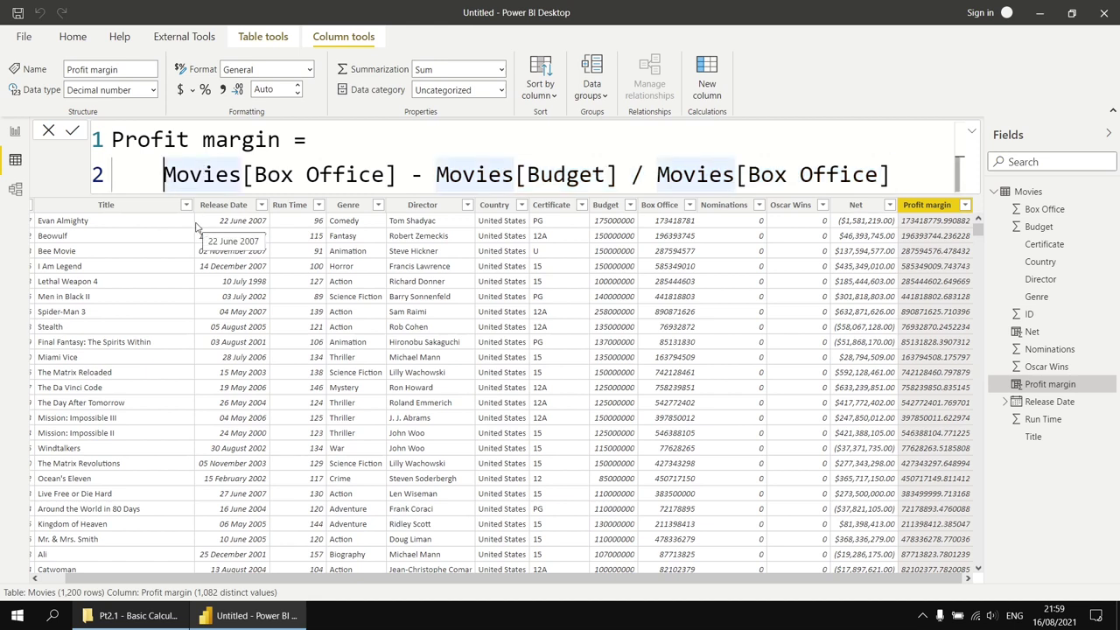
text(()
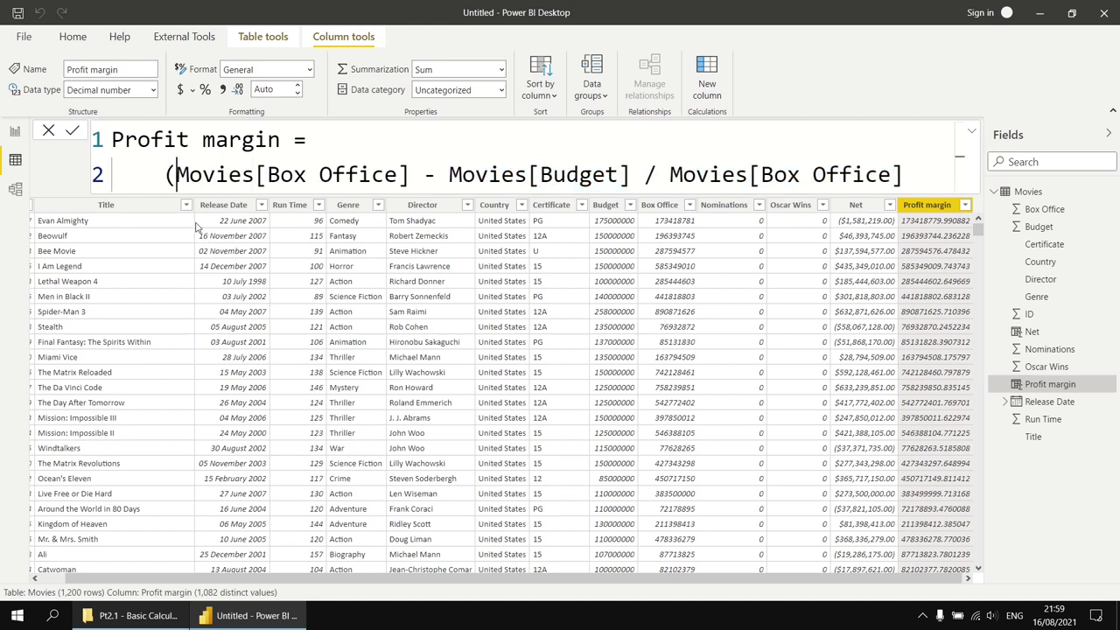
click(630, 177)
text())
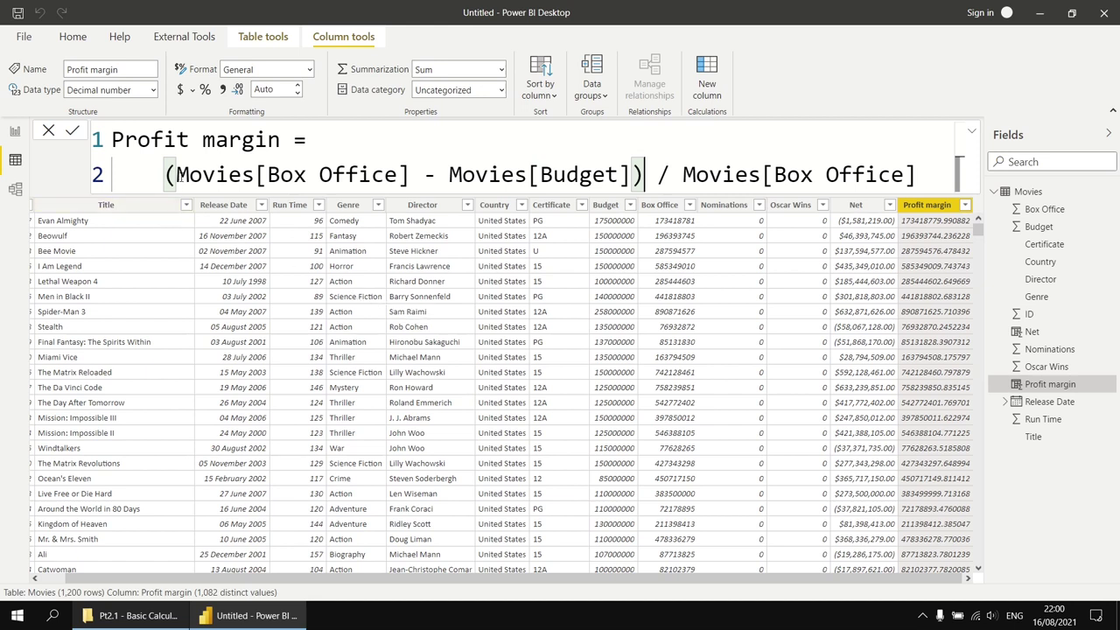
drag(166, 176, 632, 177)
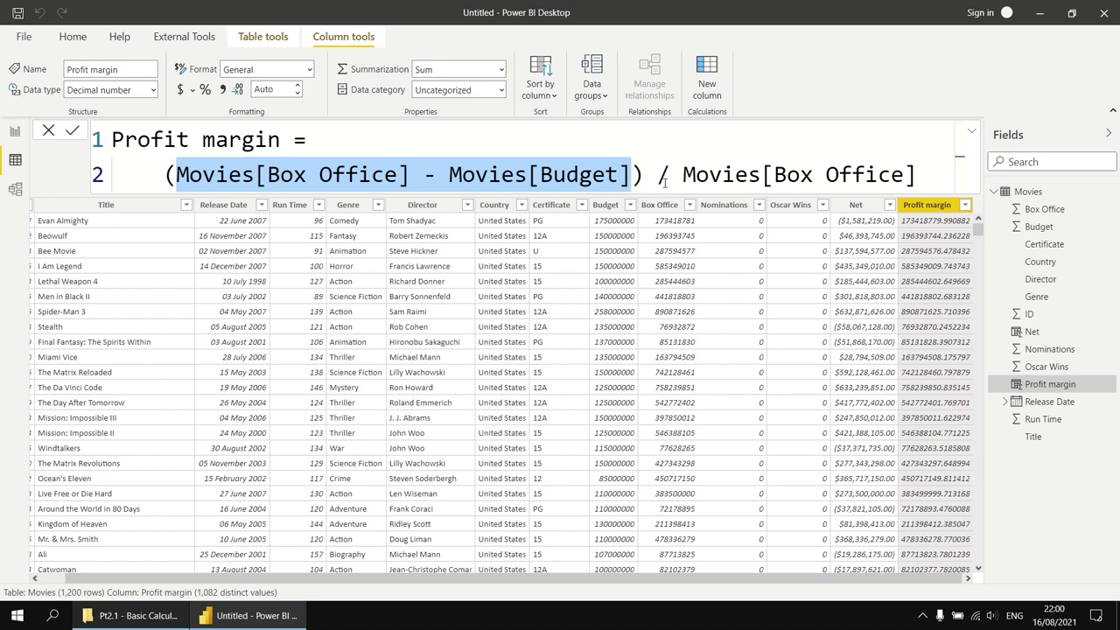
click(921, 174)
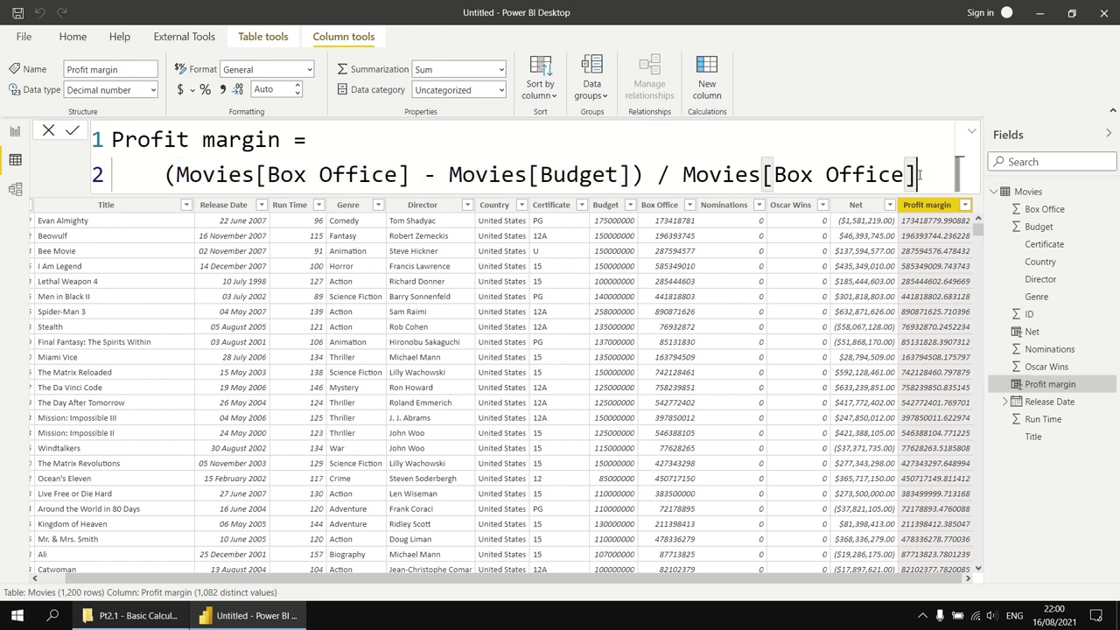
click(72, 130)
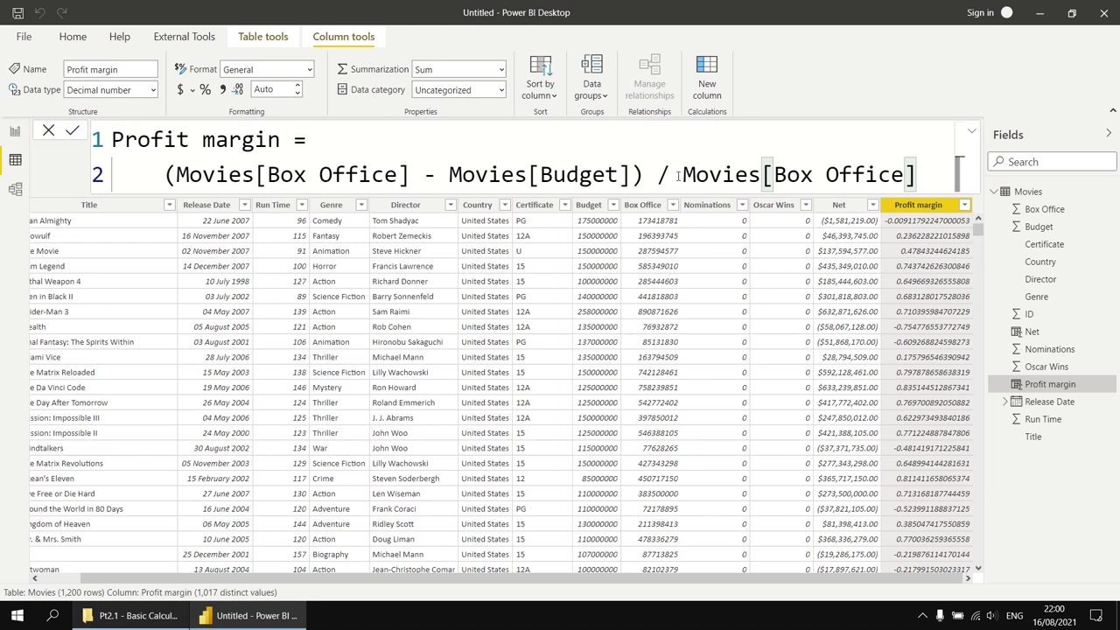
Format the Profit margin column as a percentage with two decimals.
click(204, 90)
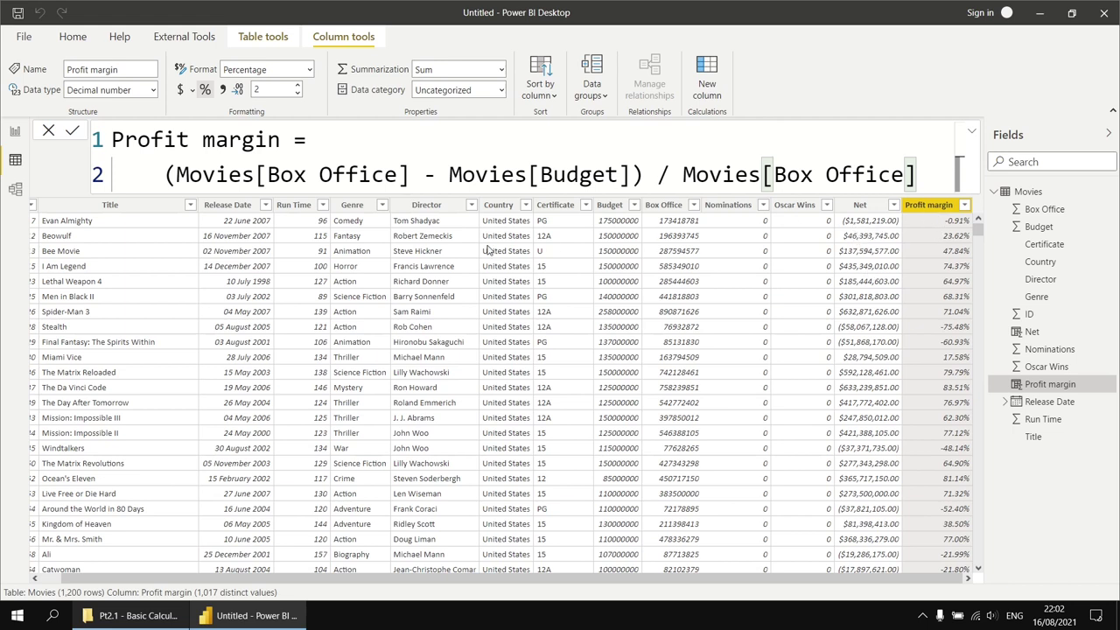
drag(163, 174, 641, 178)
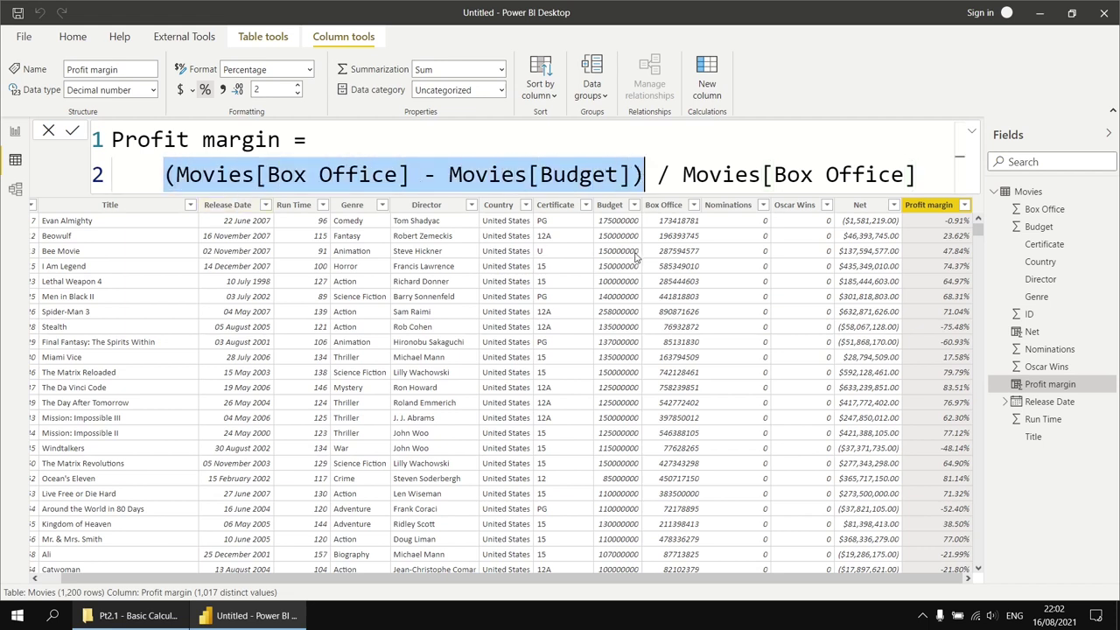
Replace the bracketed subtraction with Movies[Net], giving Movies[Net] / Movies[Box Office].
key(ctrl+x)
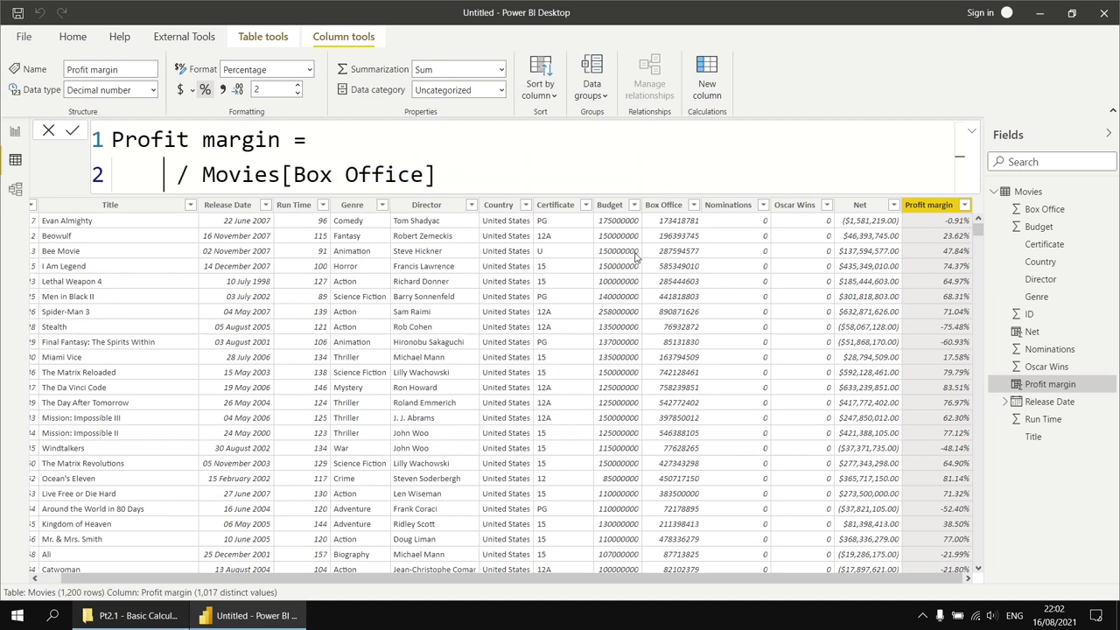
text(ne)
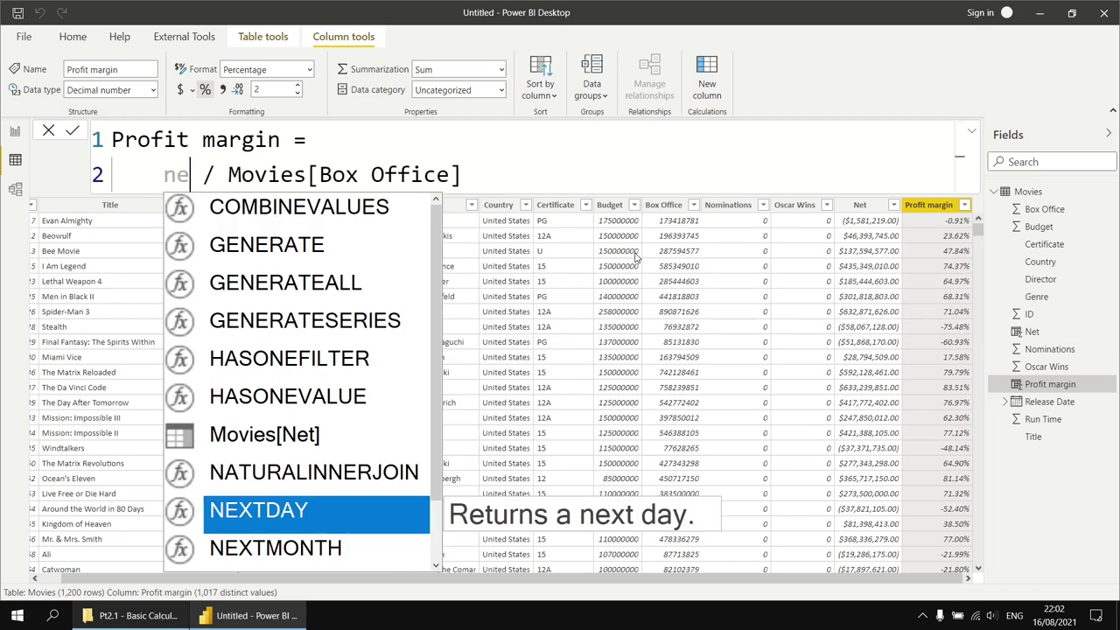
key(Up)
key(Up)
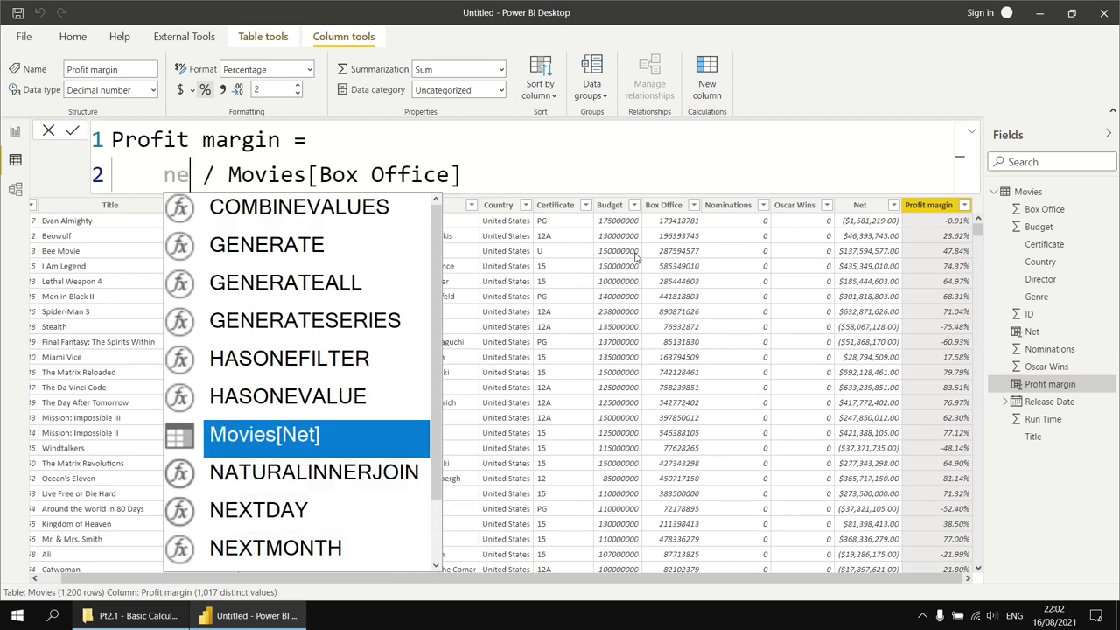
key(Tab)
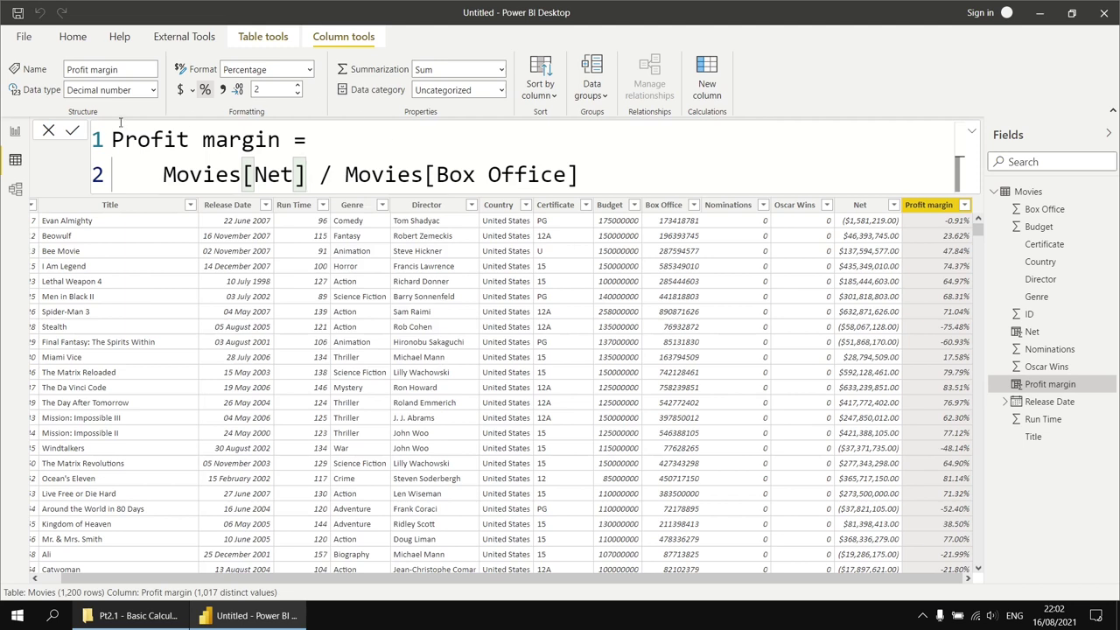
click(74, 132)
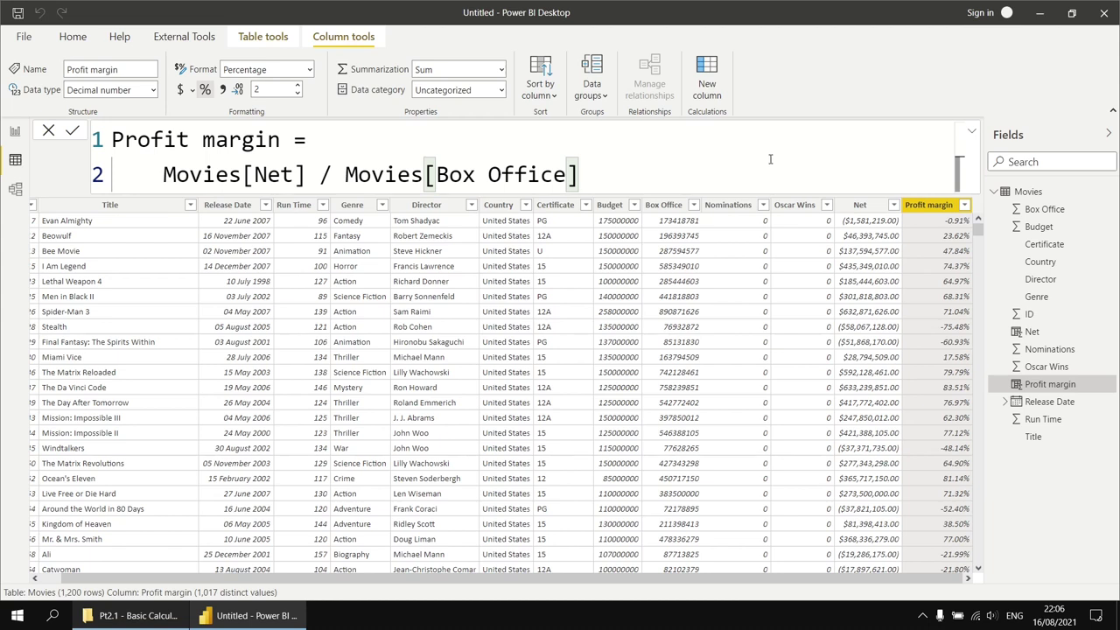
Sort Profit margin ascending to expose -∞ margins for films with blank Box Office.
click(964, 206)
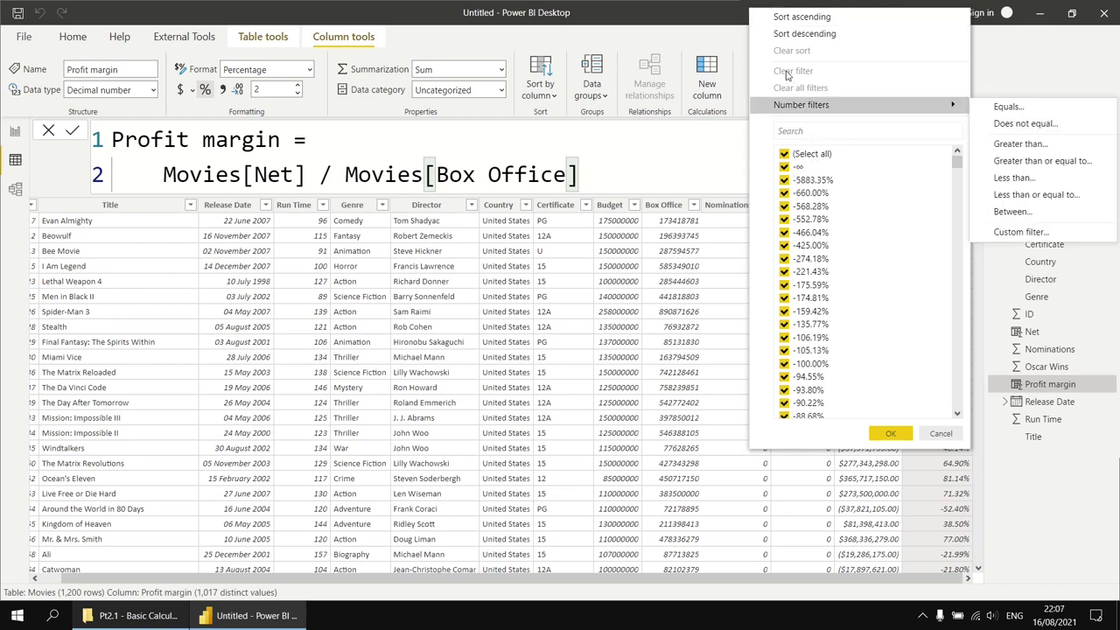
click(791, 18)
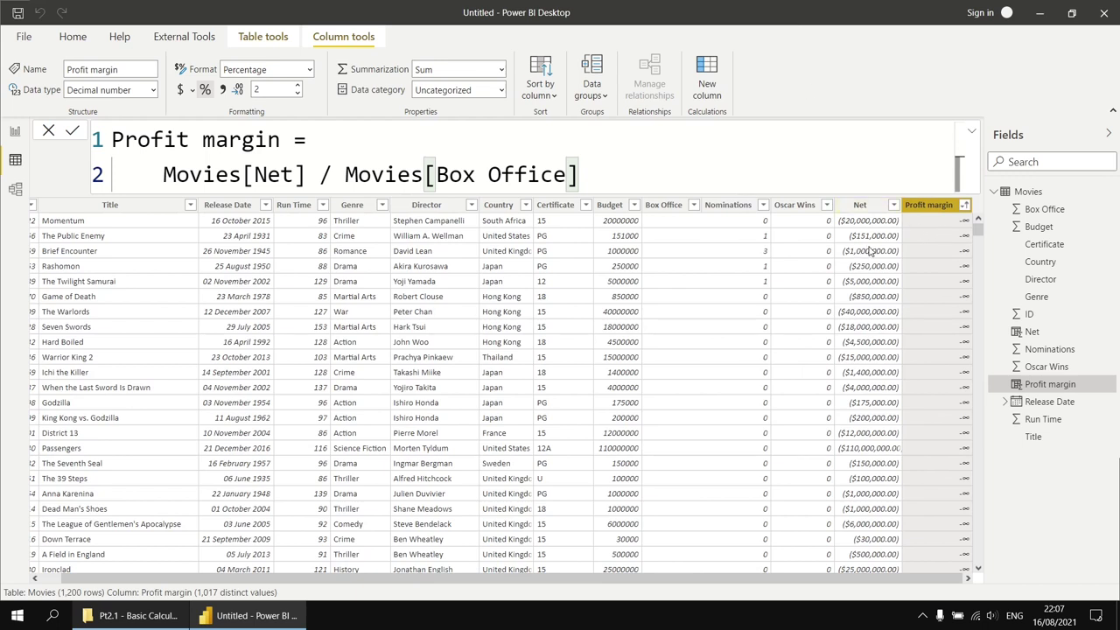
click(671, 233)
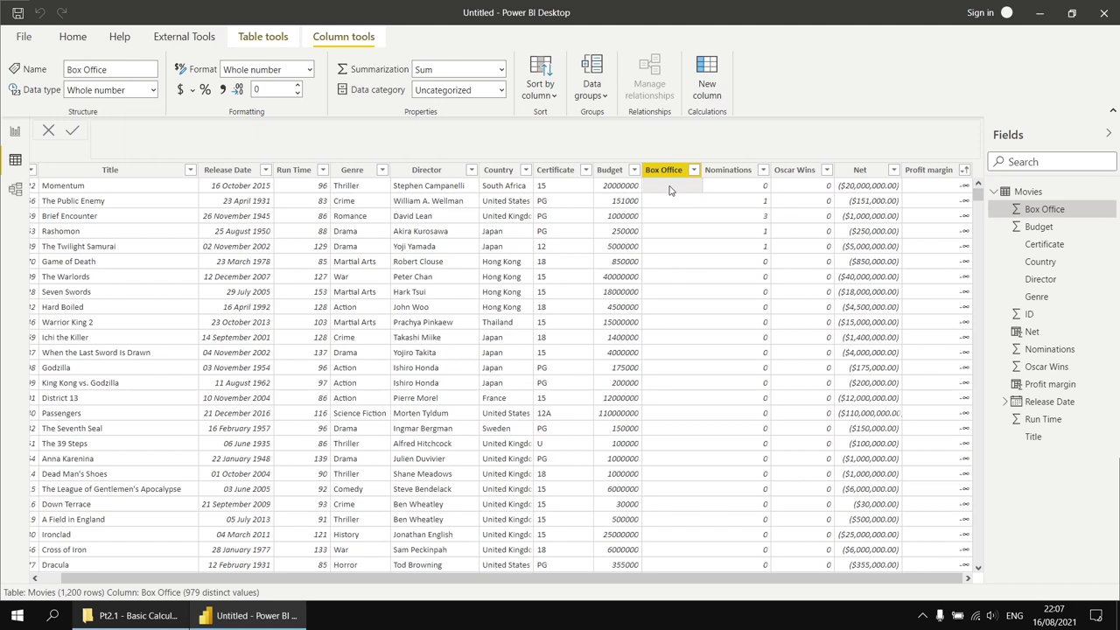
click(930, 172)
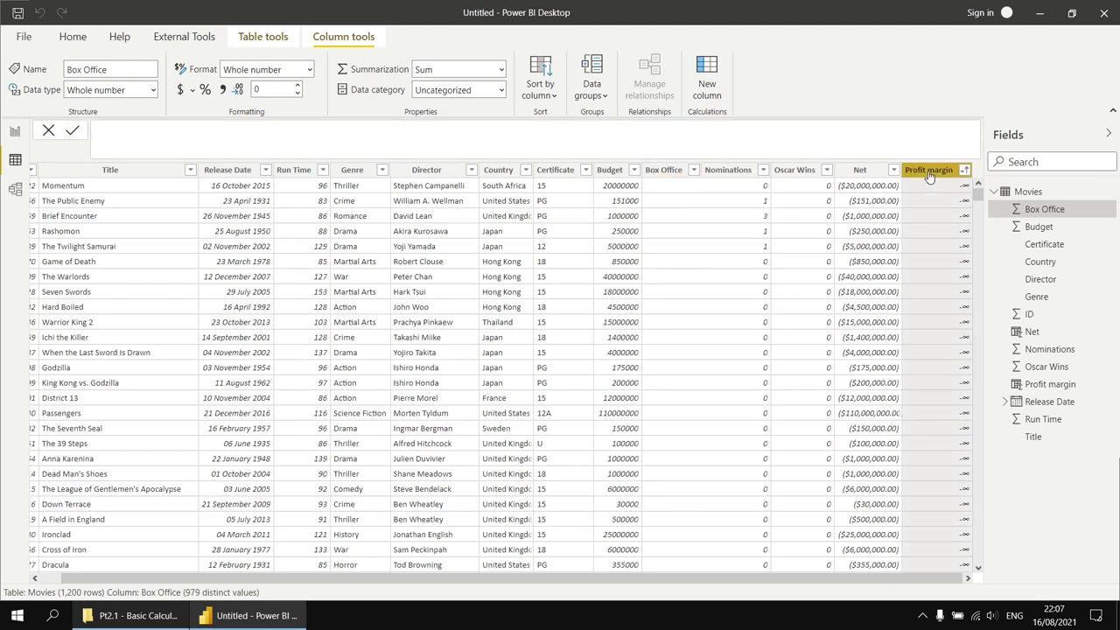
click(439, 166)
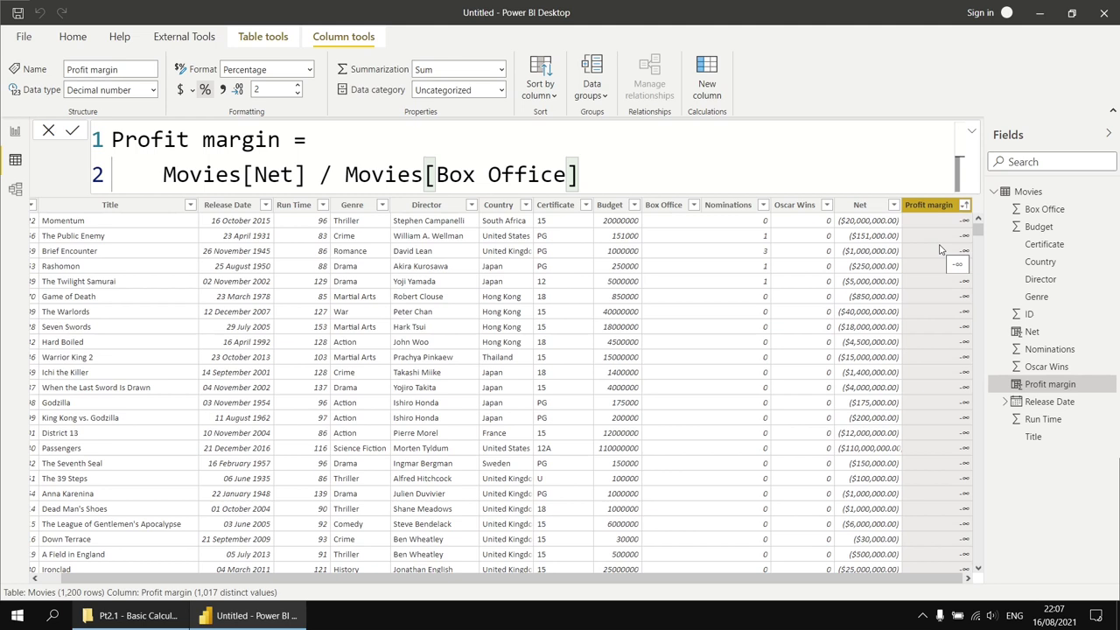
click(330, 140)
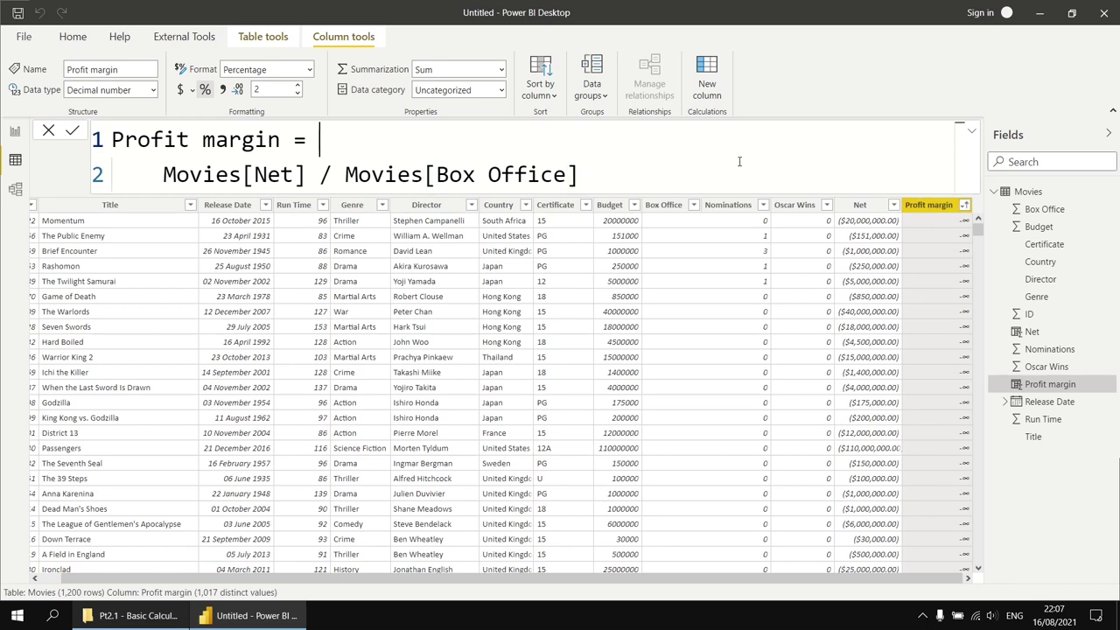
Insert DIVIDE before the expression and replace the division sign with a comma.
text(div)
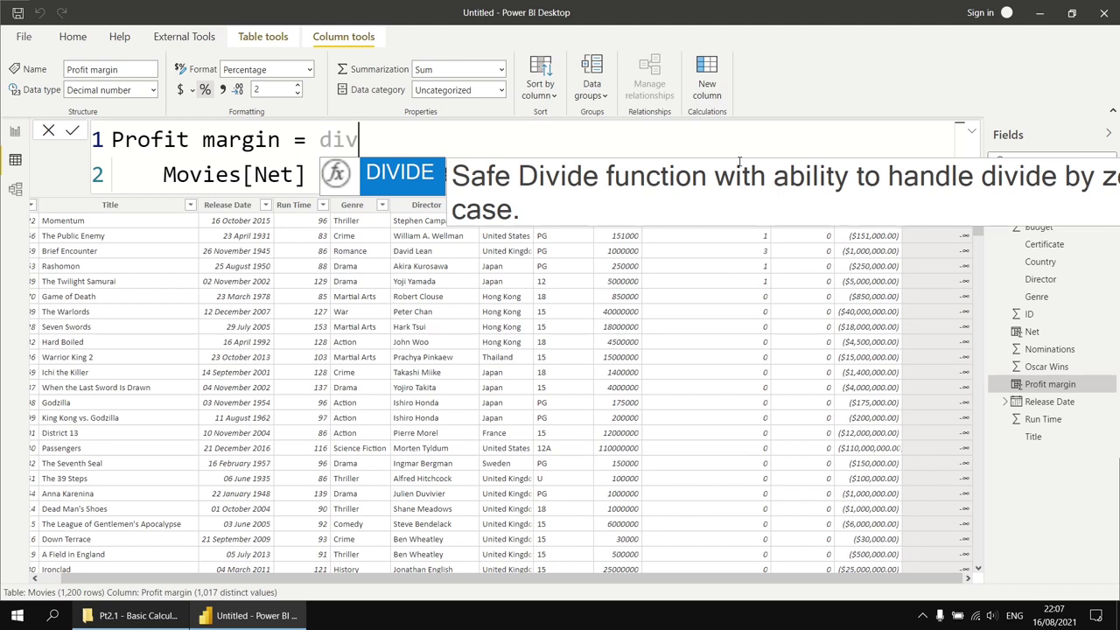
key(Tab)
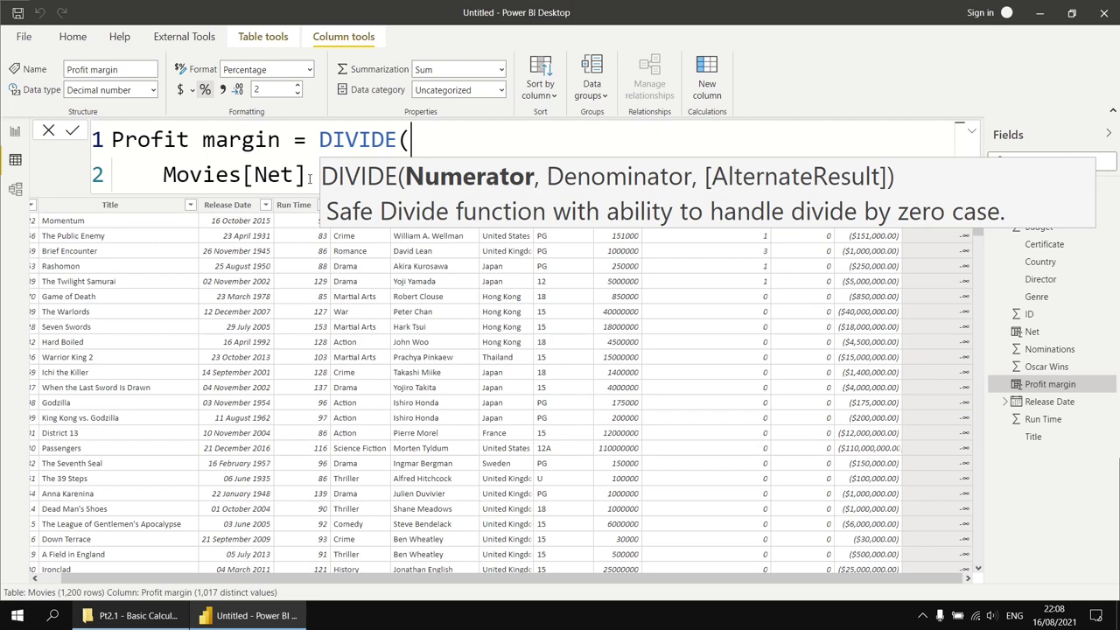
click(310, 180)
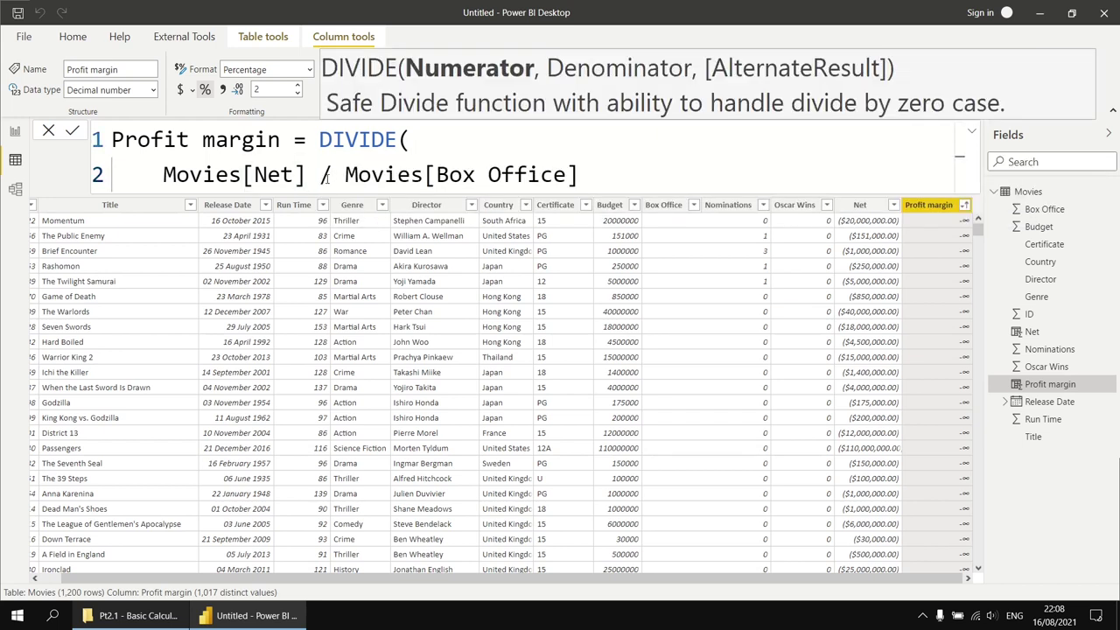
double_click(322, 177)
key(BackSpace)
key(BackSpace)
text(,)
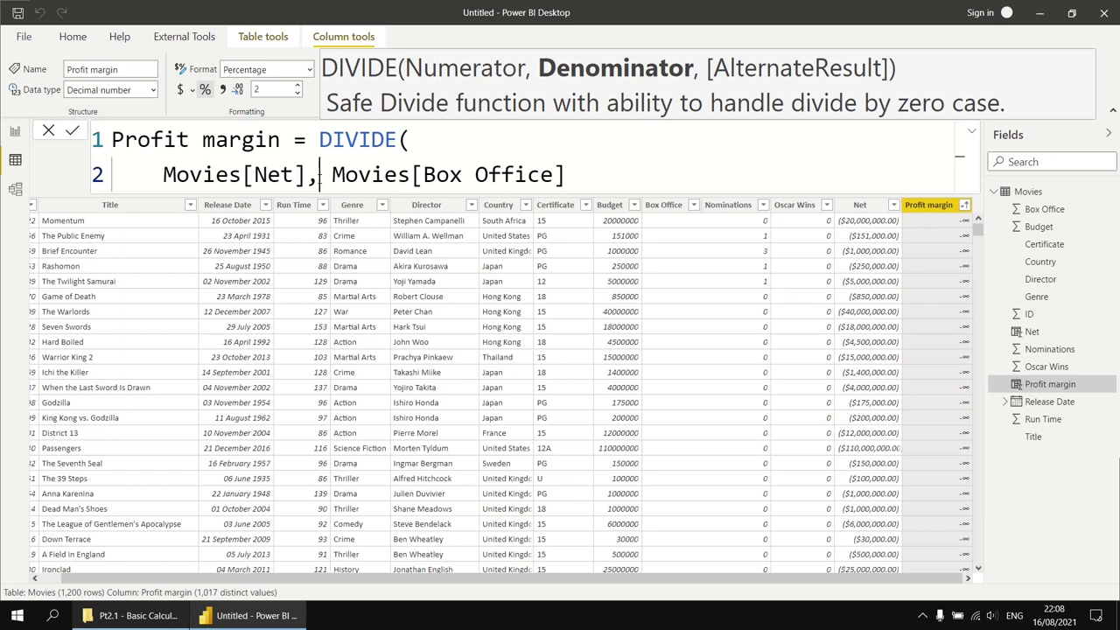
Put Movies[Box Office] on its own line as DIVIDE's second argument.
key(Delete)
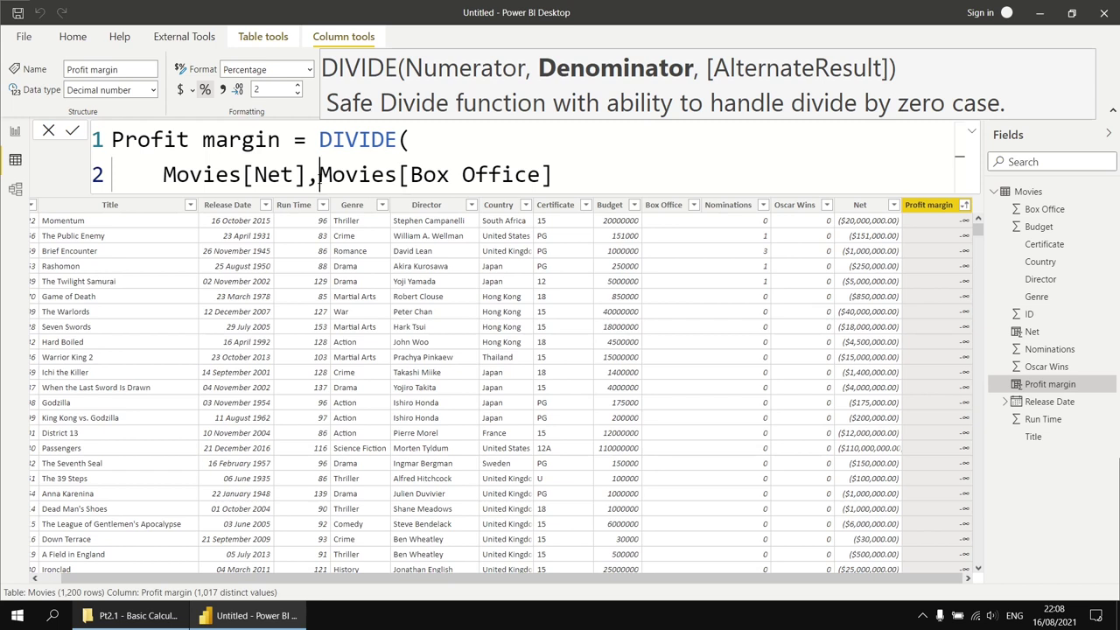
key(shift+Return)
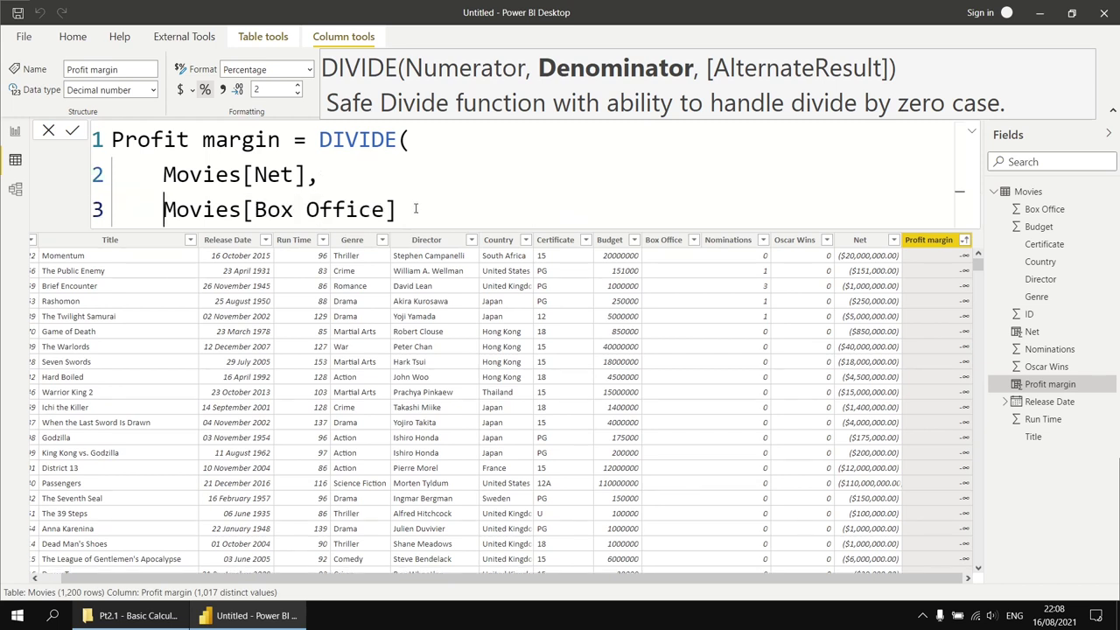
double_click(313, 178)
click(312, 177)
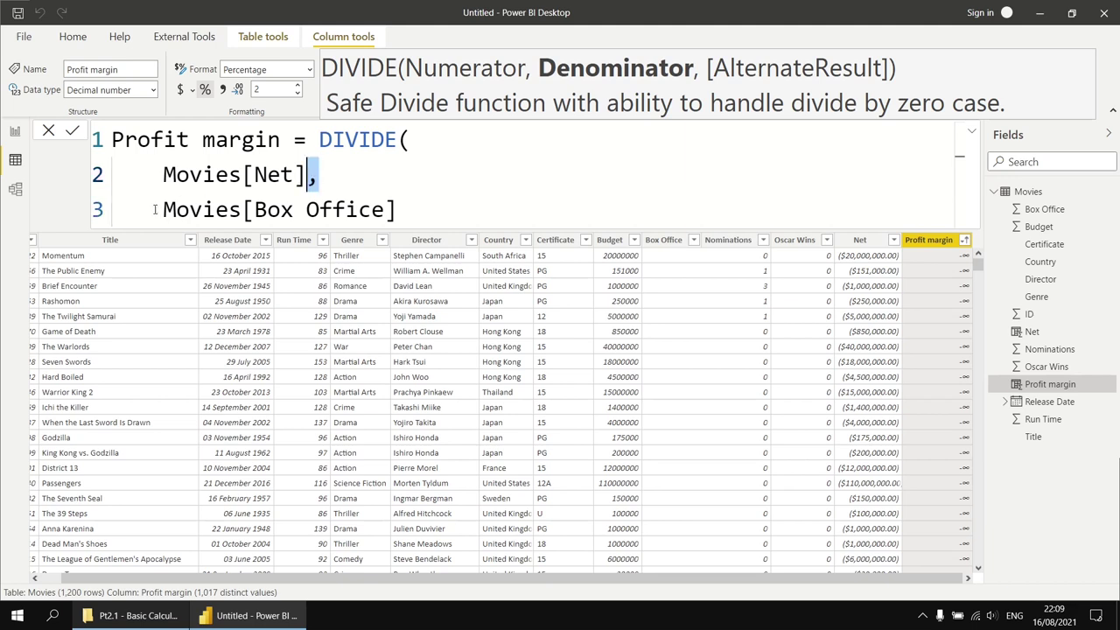
click(160, 214)
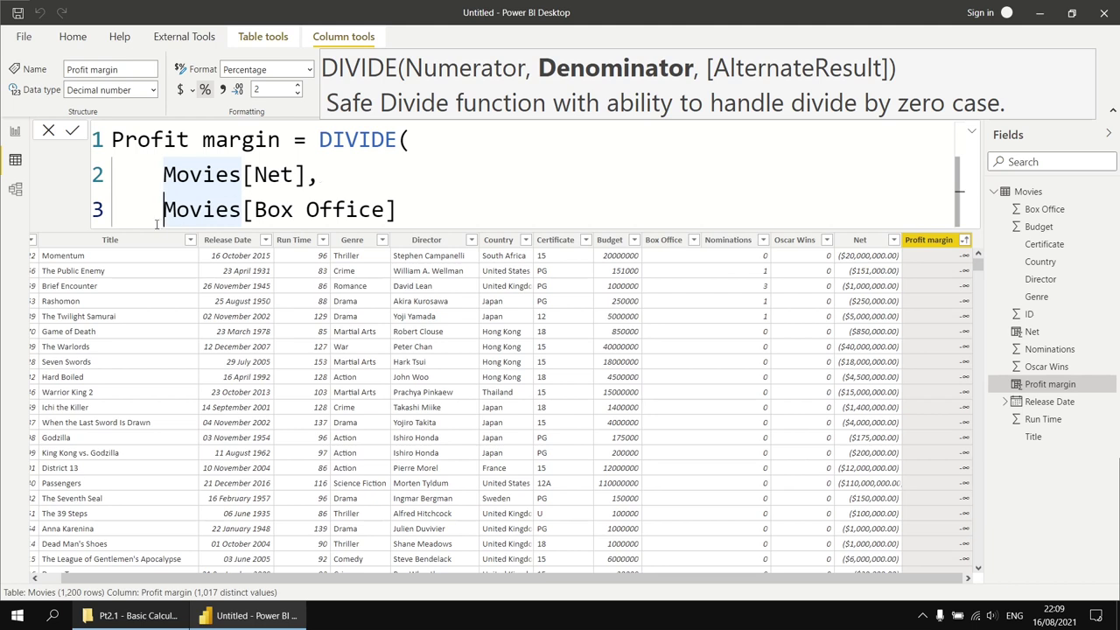
click(407, 210)
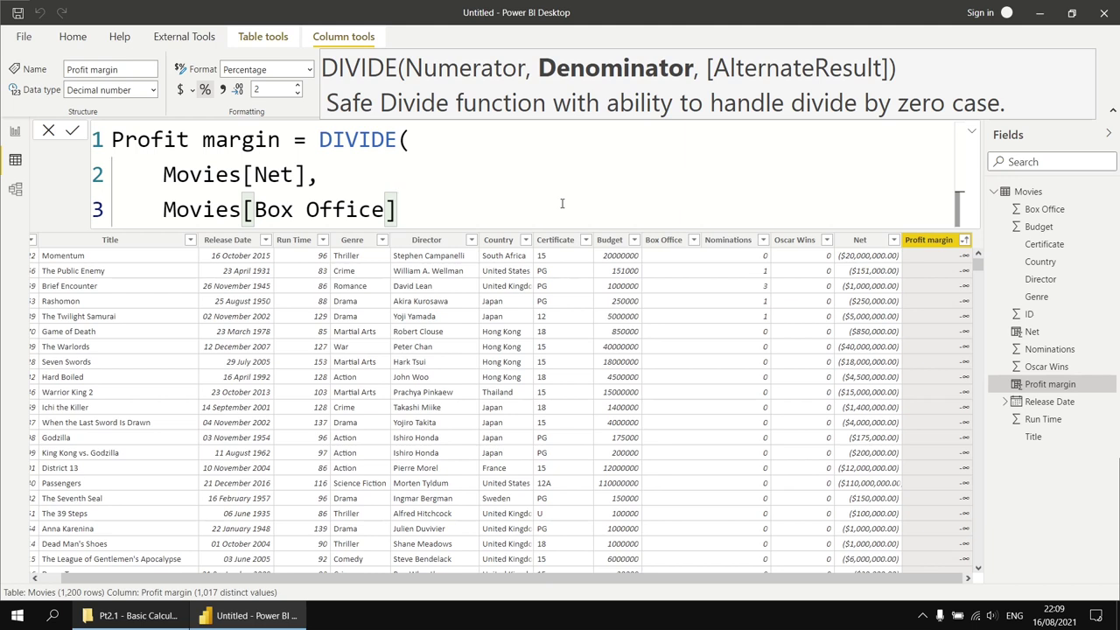
Close DIVIDE with a bracket on a fourth line and commit the formula.
text())
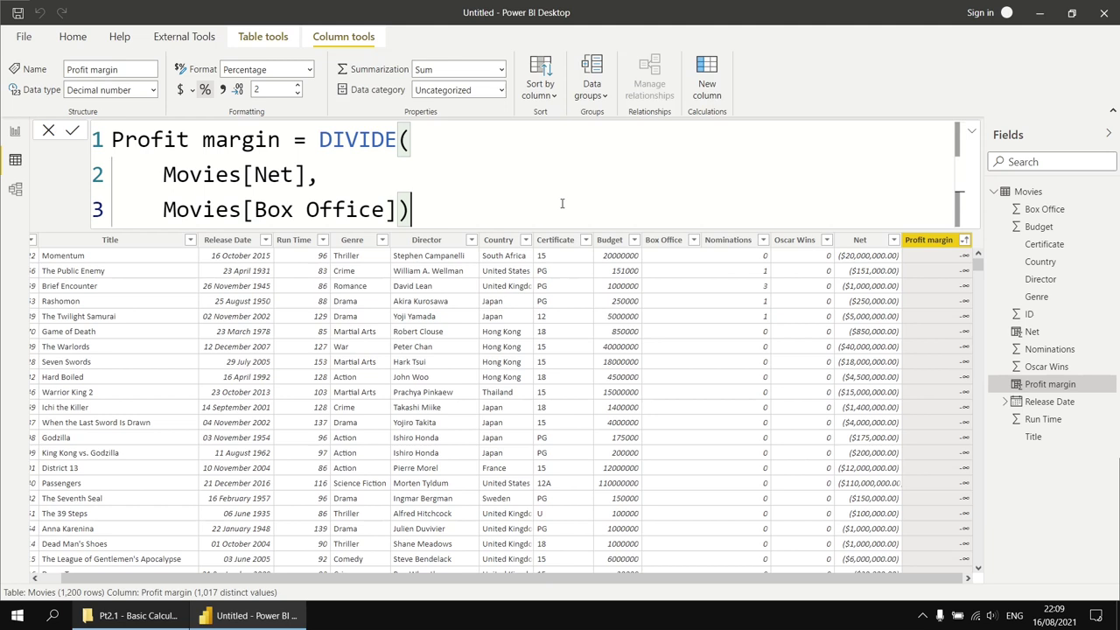
key(BackSpace)
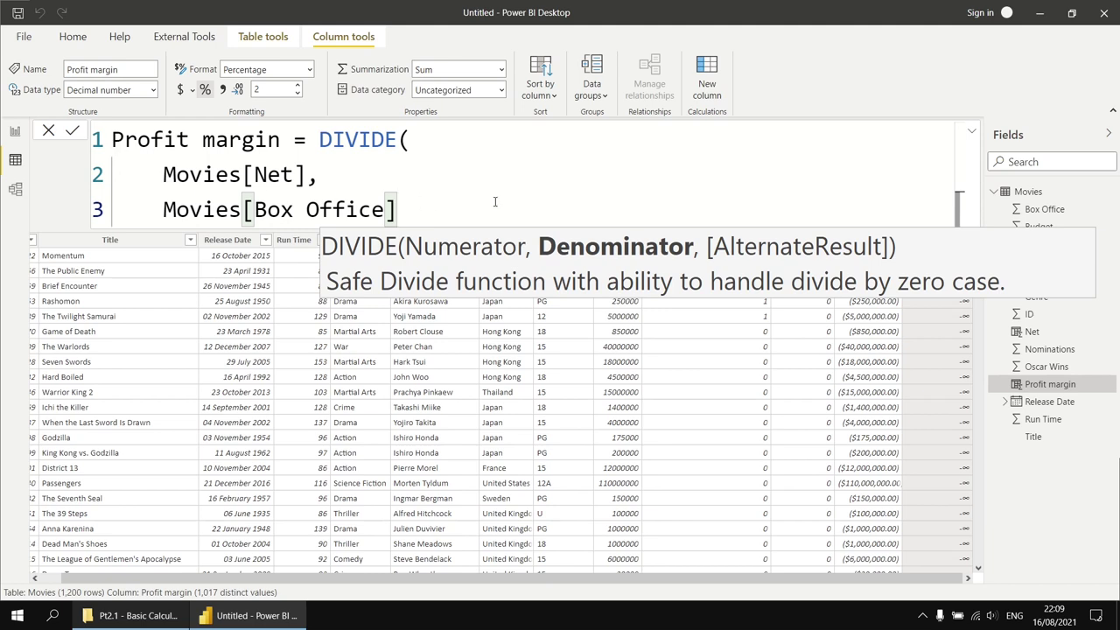
key(shift+Return)
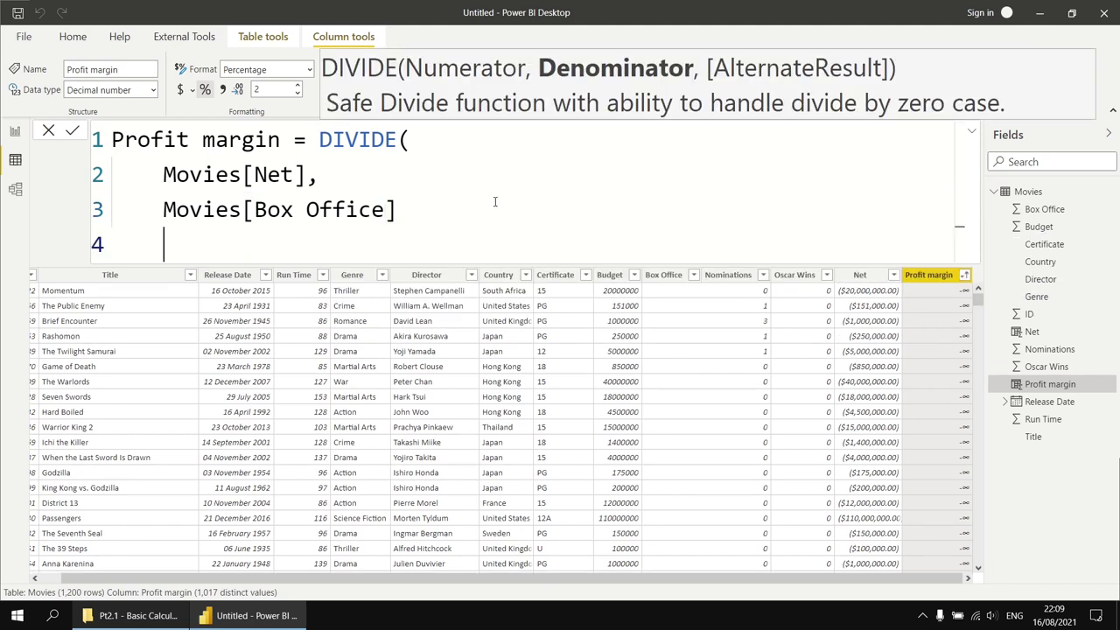
text())
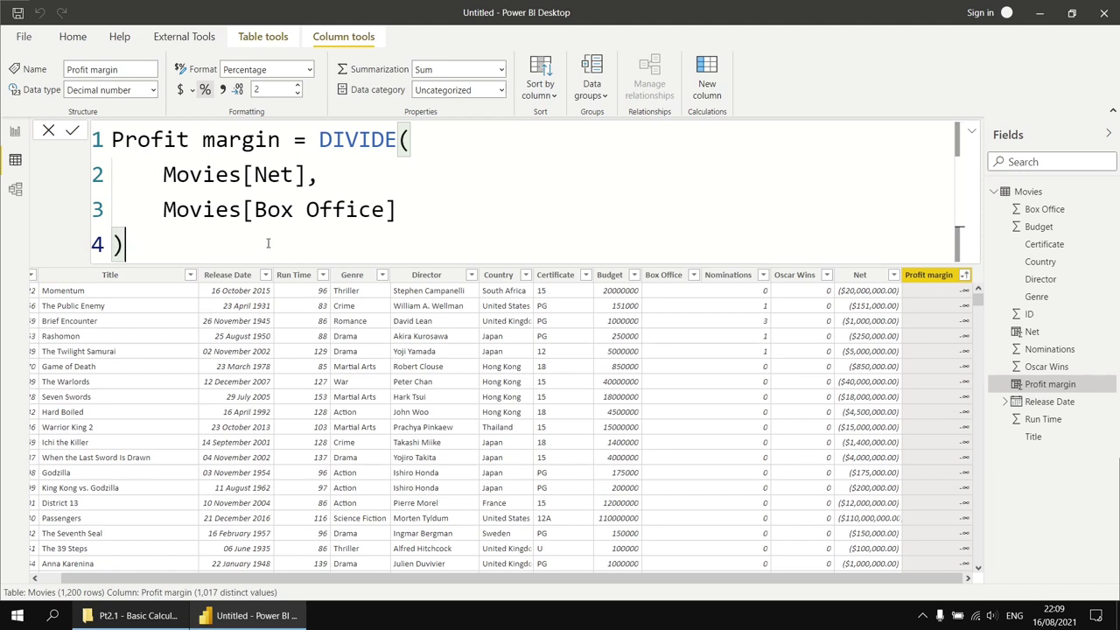
click(71, 132)
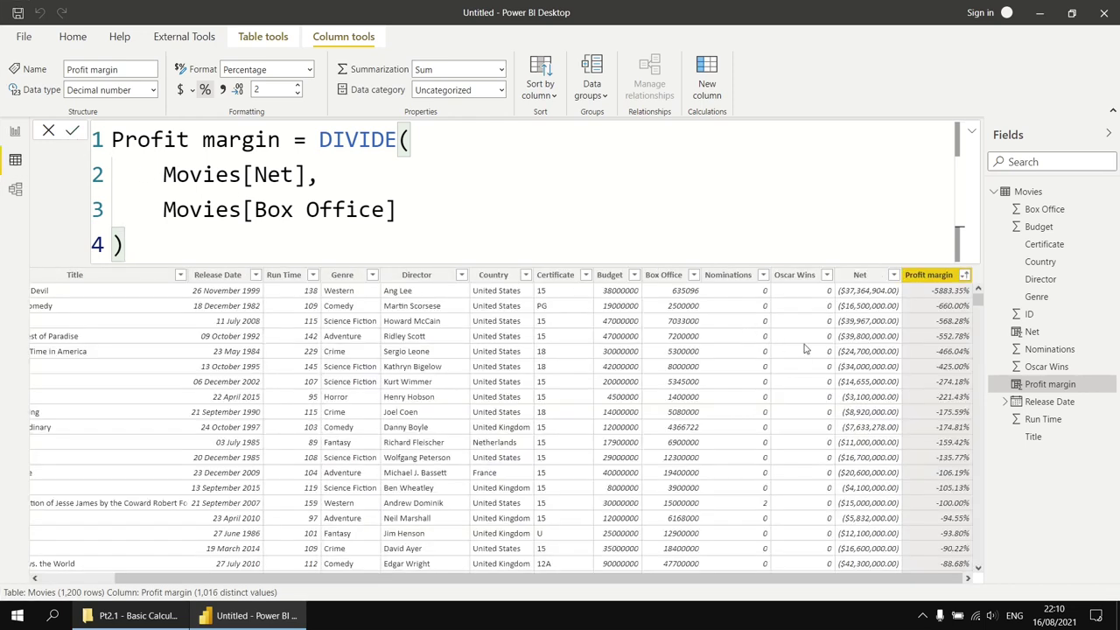
Check the Profit margin value list starts at -5883.35% with no -∞ entries.
click(964, 276)
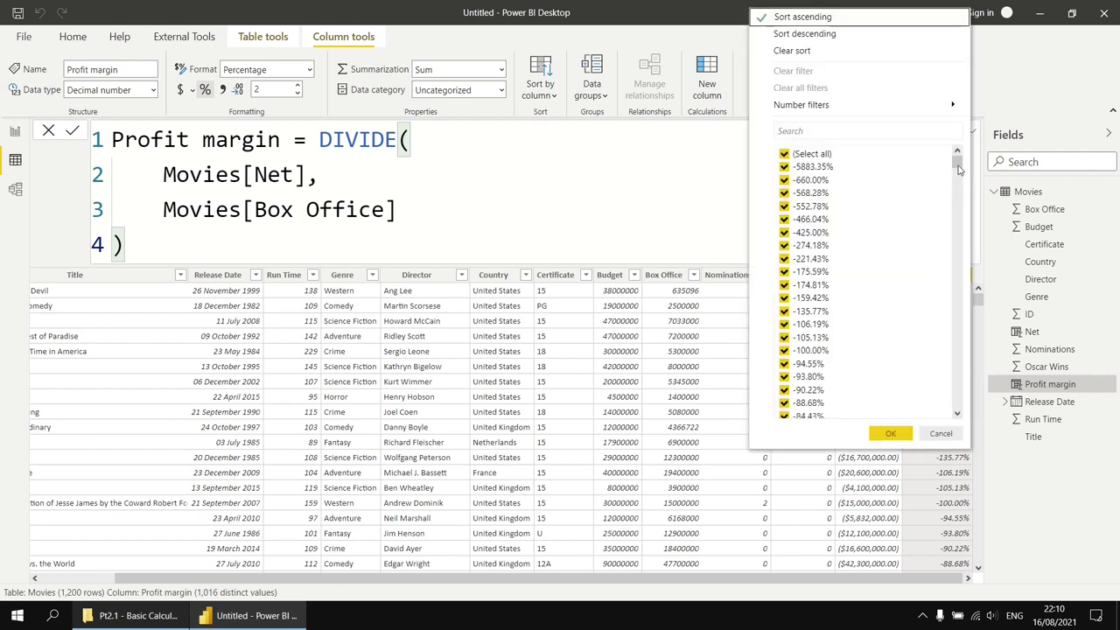
drag(957, 166, 921, 153)
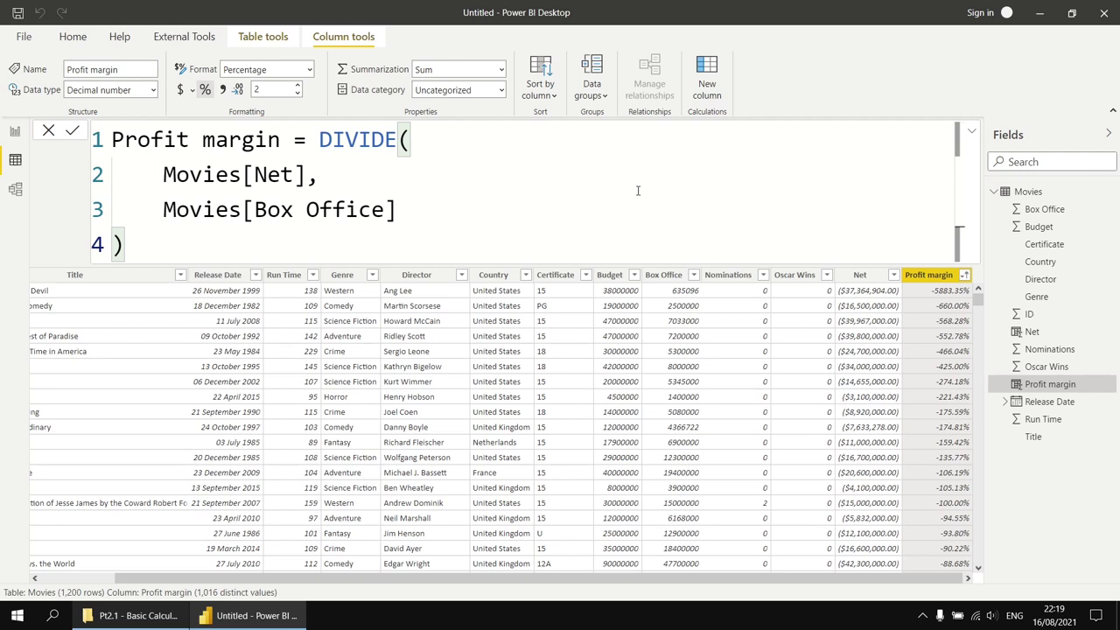
Select the Budget column, then the Run Time column, in the Movies table.
click(612, 276)
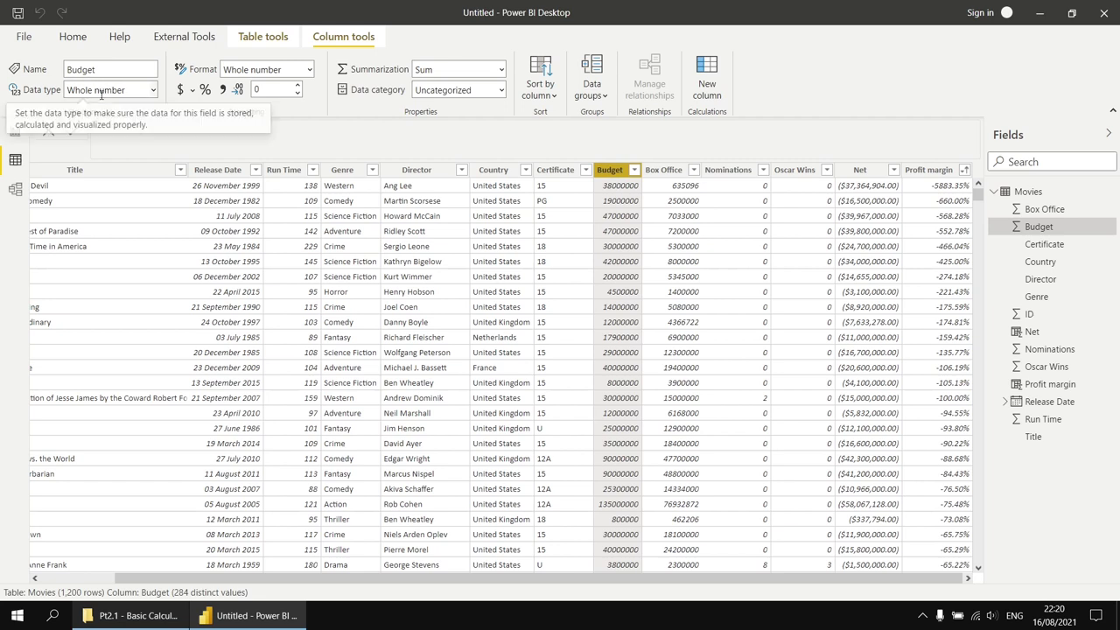
click(282, 172)
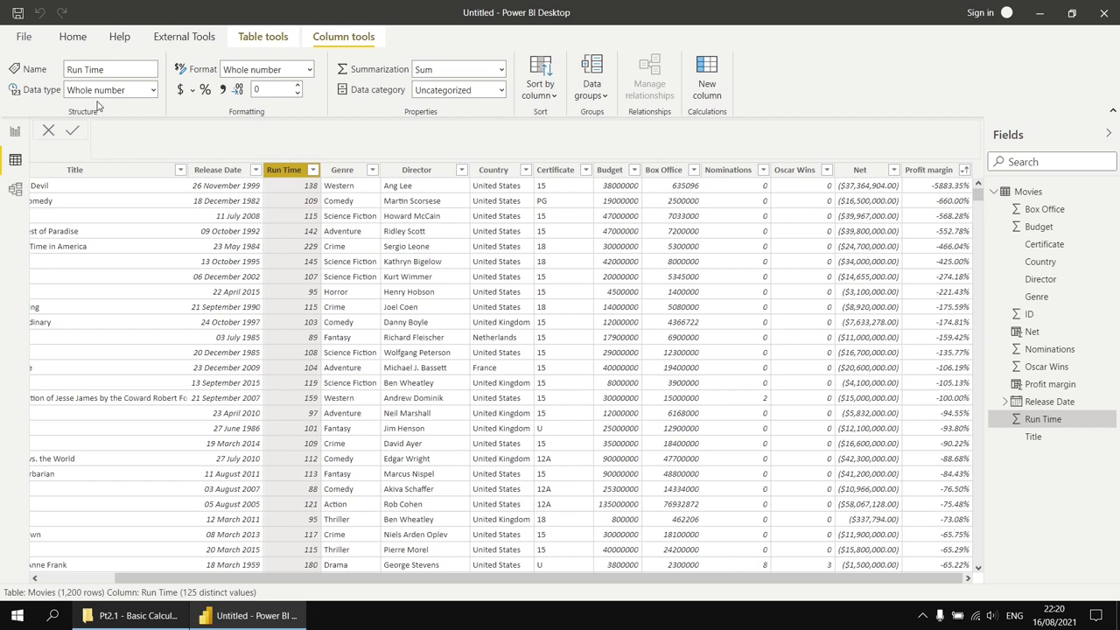
Create a new column: Cost per minute = DIVIDE(Movies[Budget], Movies[Run Time]), spread over four lines.
click(707, 81)
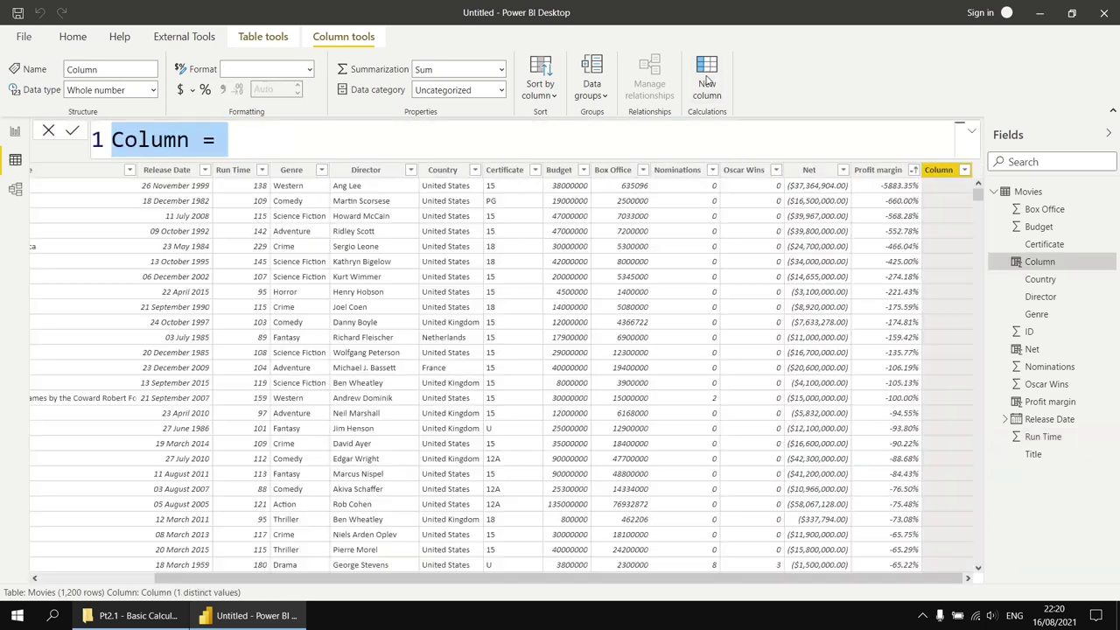
text(Cost per min)
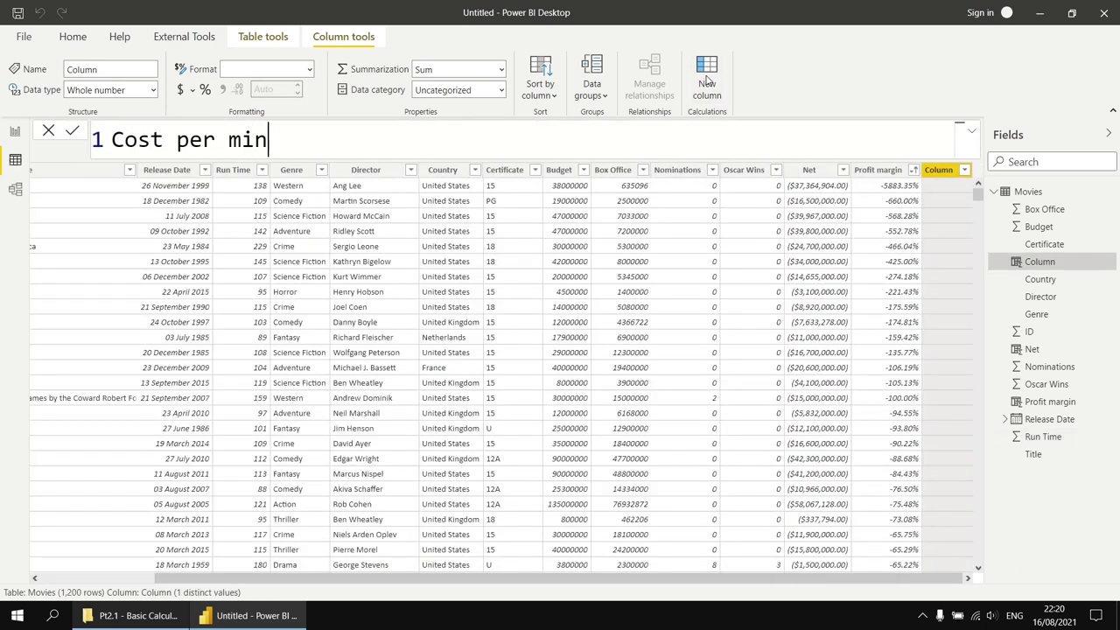
text(ute = Div)
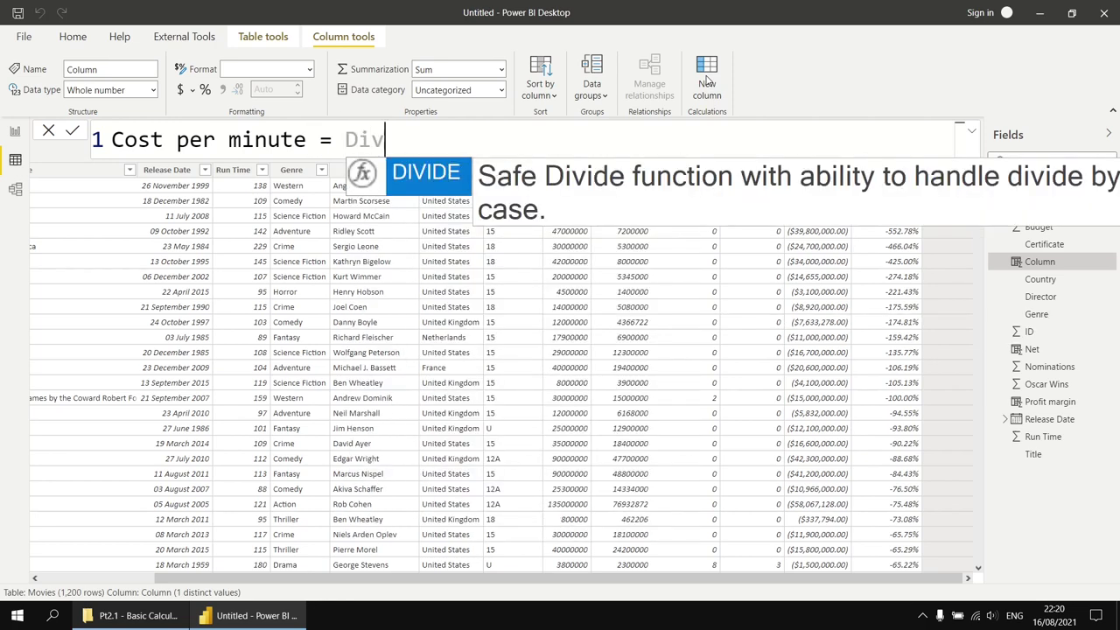
key(Tab)
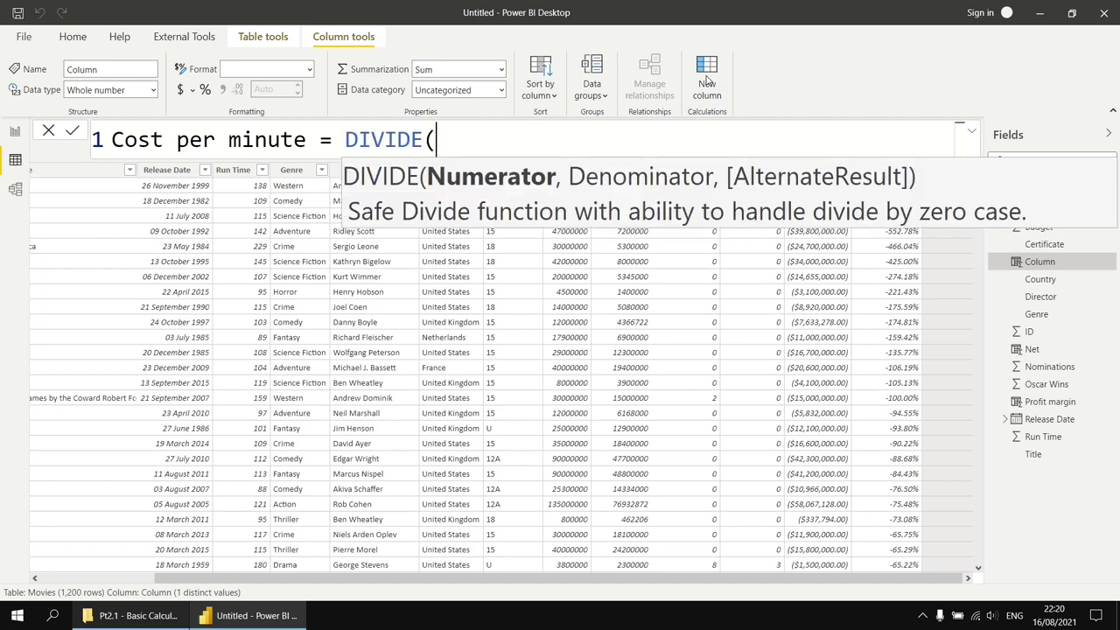
key(shift+Return)
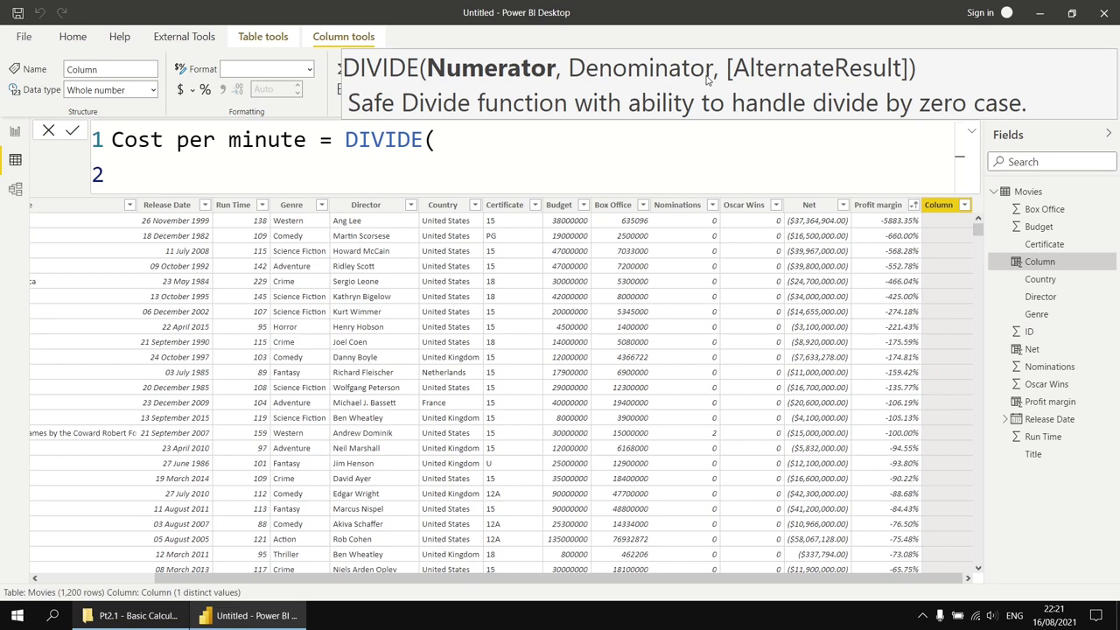
text(bu)
key(Tab)
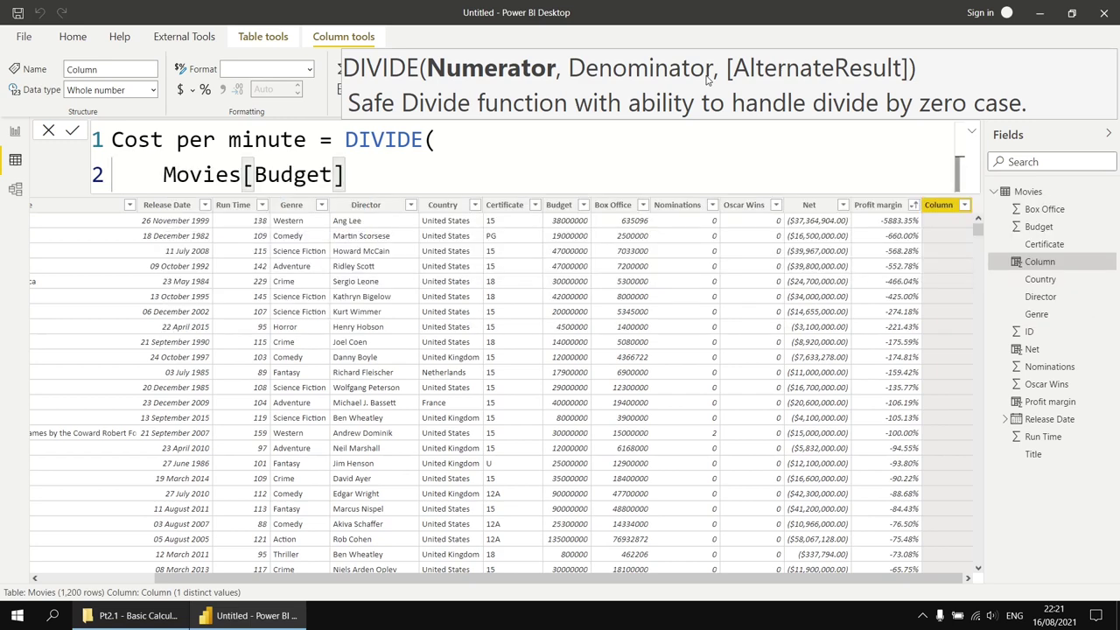
text(,)
key(shift+Return)
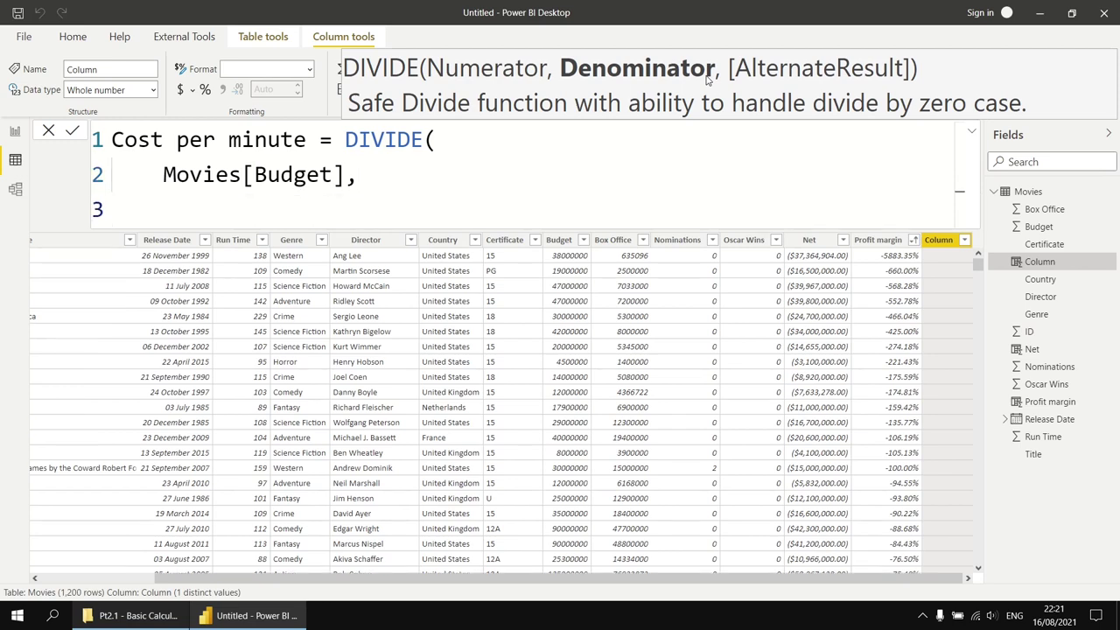
text(run)
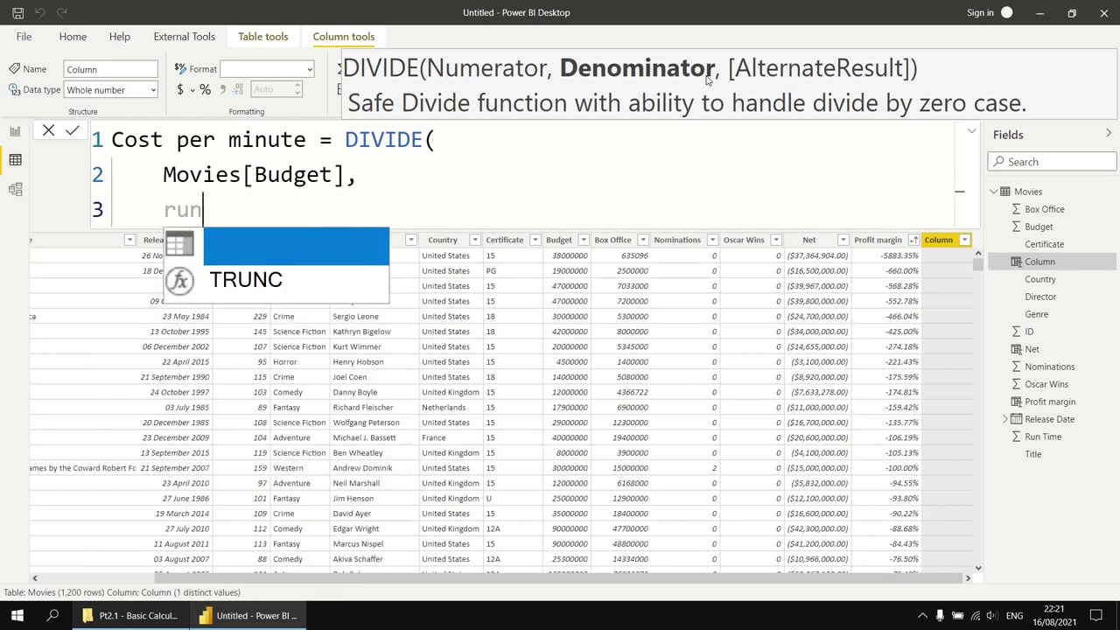
key(Tab)
key(shift+Return)
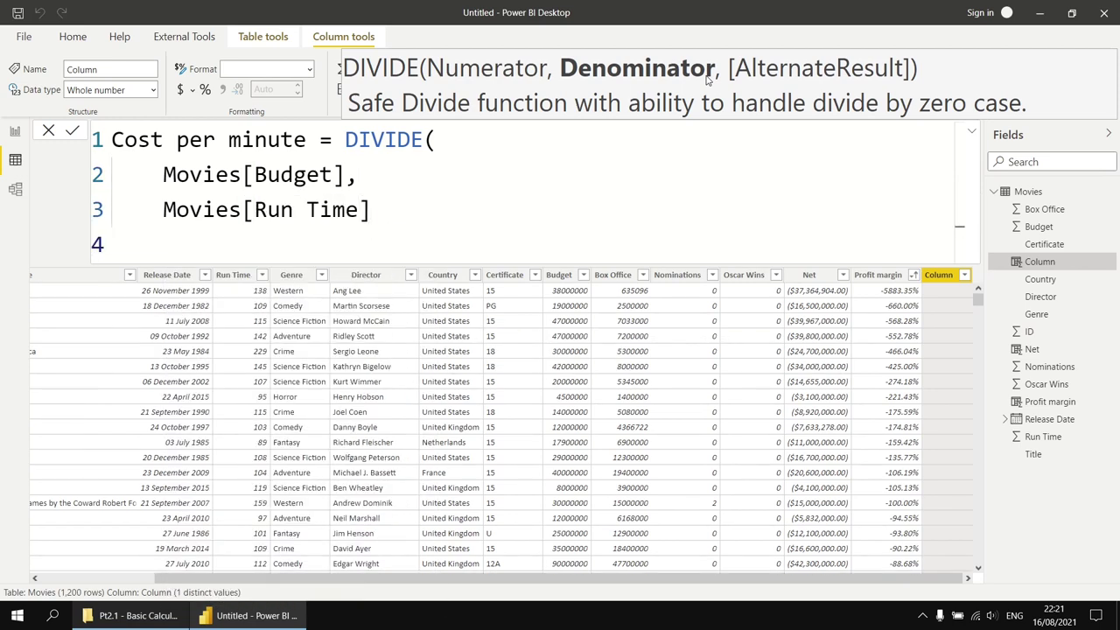
text())
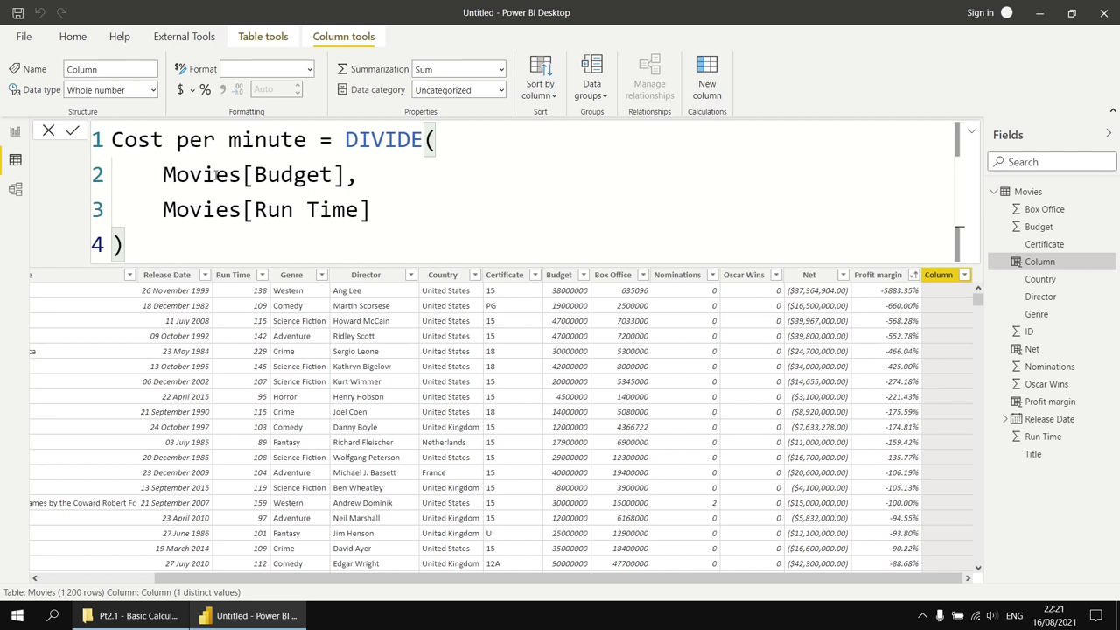
Add the comment //performs a safe division to line 1, then commit the Cost per minute formula.
click(495, 138)
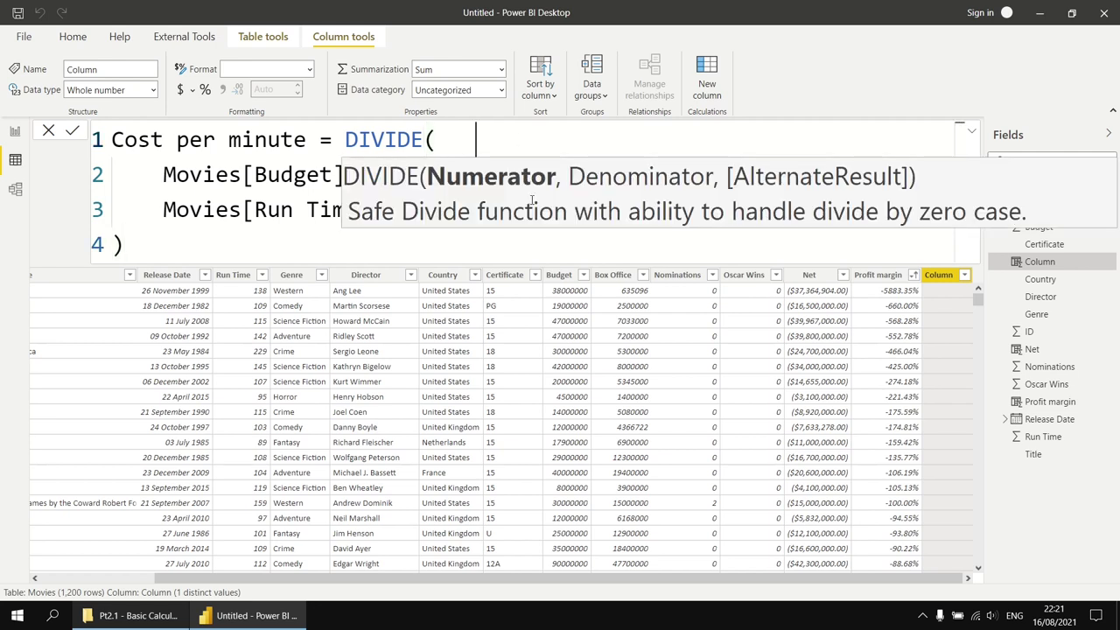
text(//performs )
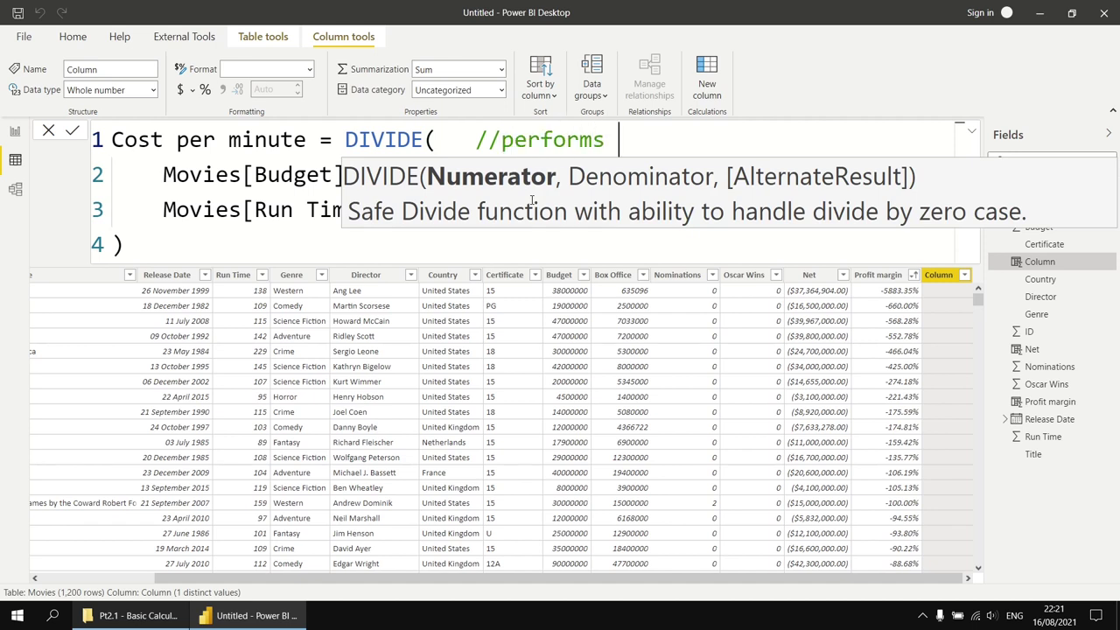
text(a safe divid)
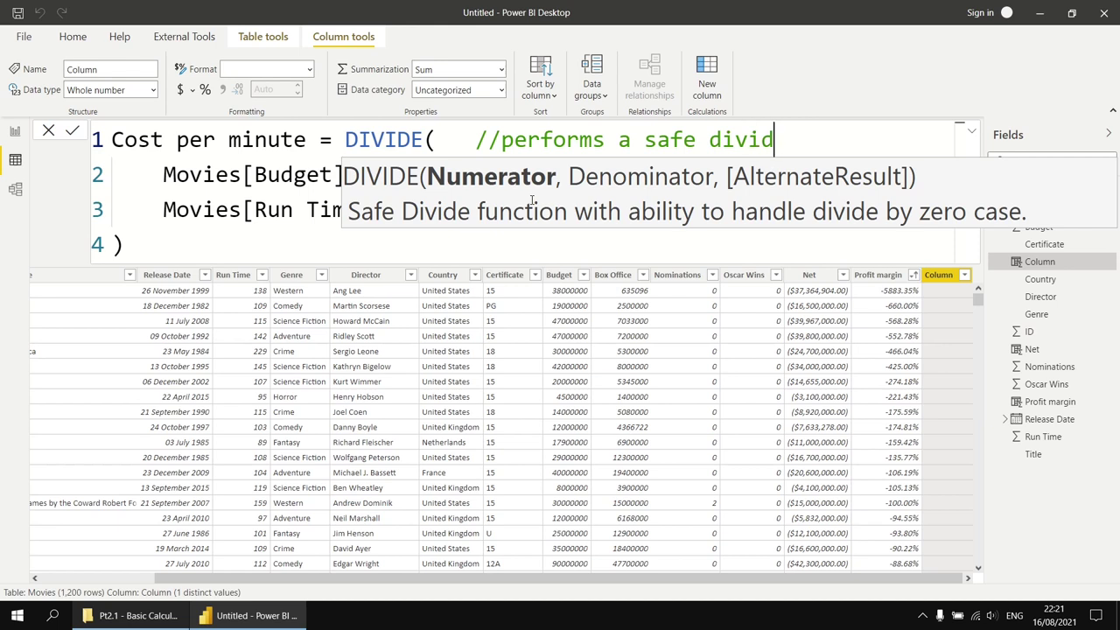
key(BackSpace)
text(sion)
click(211, 236)
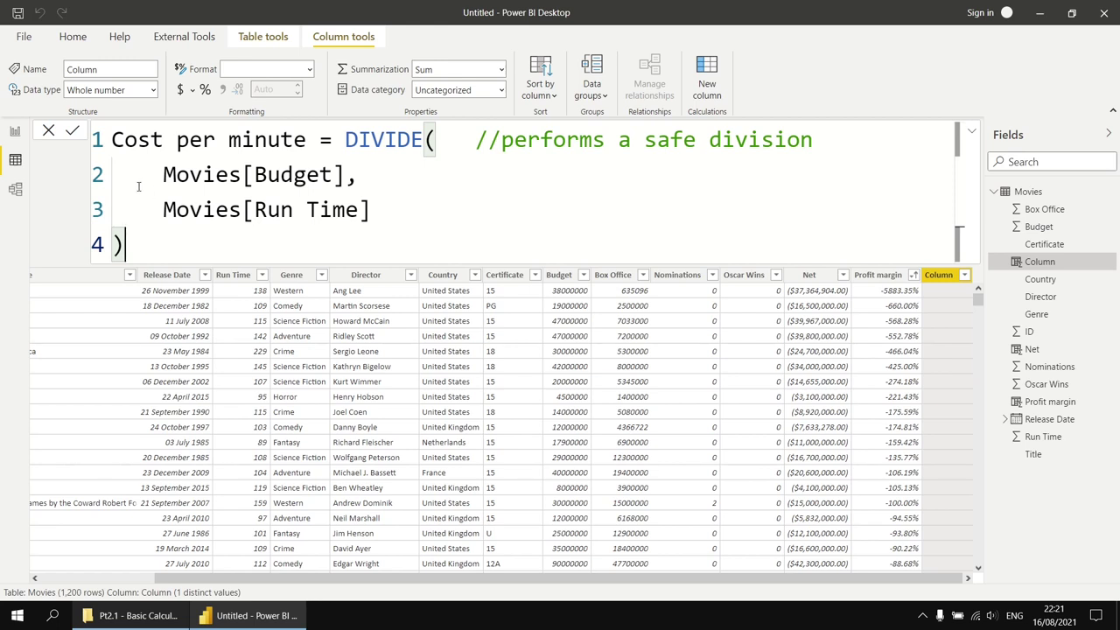
click(73, 131)
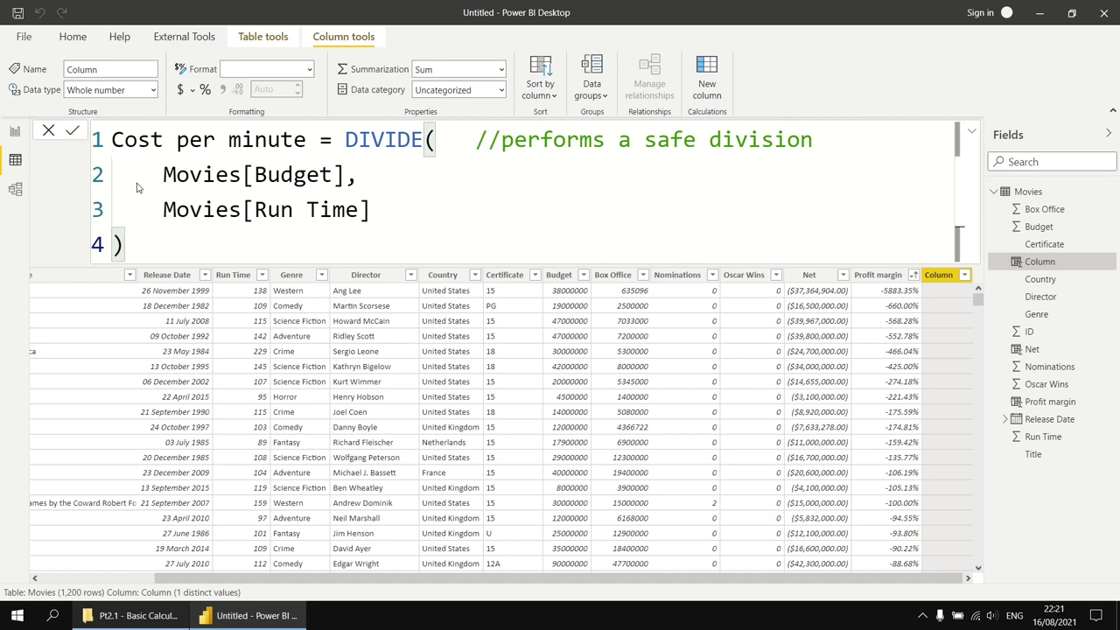
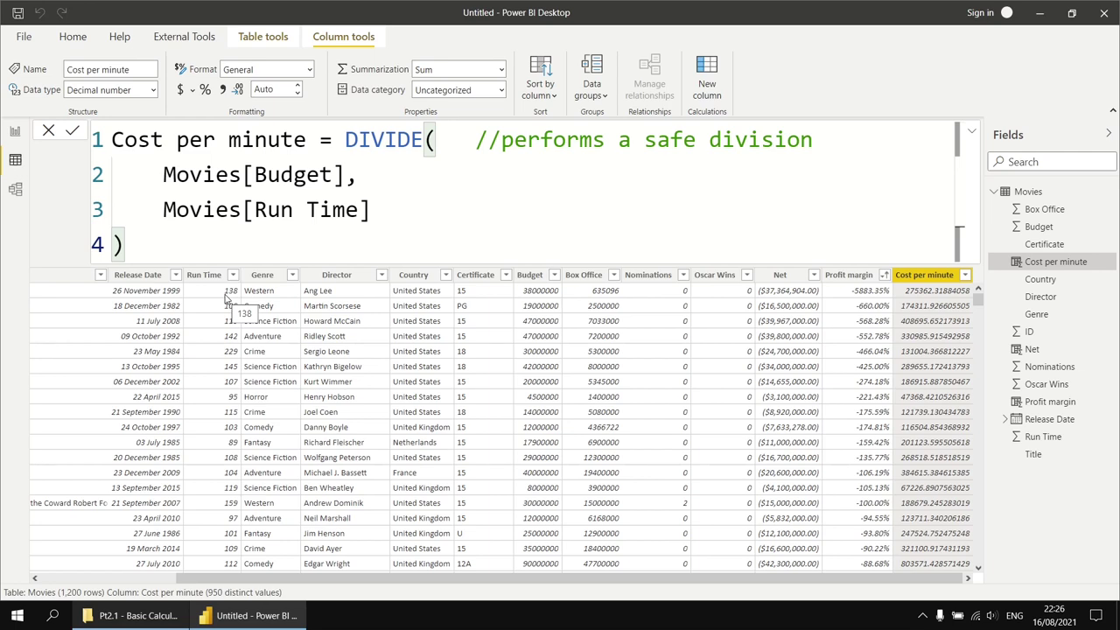
Create a 'Run time label' column in Movies with the formula DIVIDE(Movies[Run Time], 60).
click(706, 70)
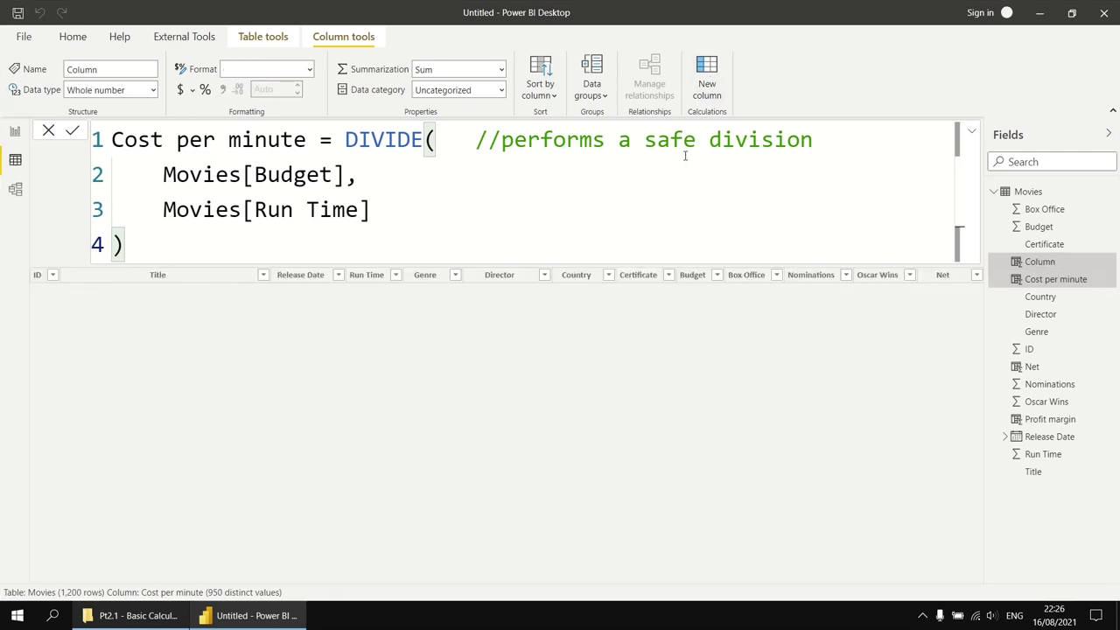
text(Run tm)
key(BackSpace)
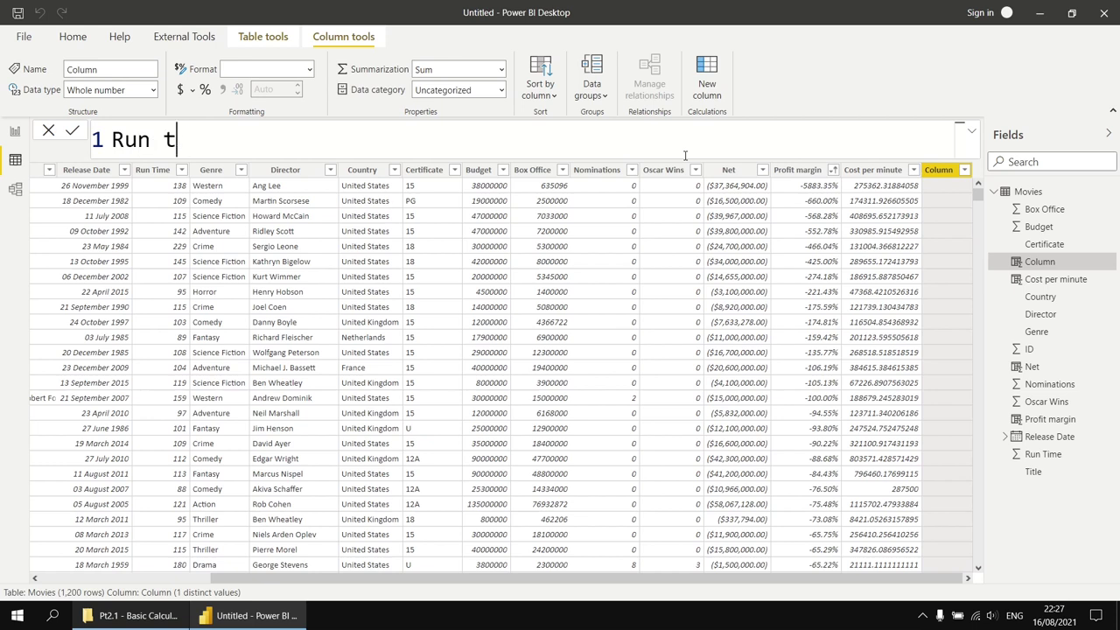
text(ie)
key(BackSpace)
text(me label )
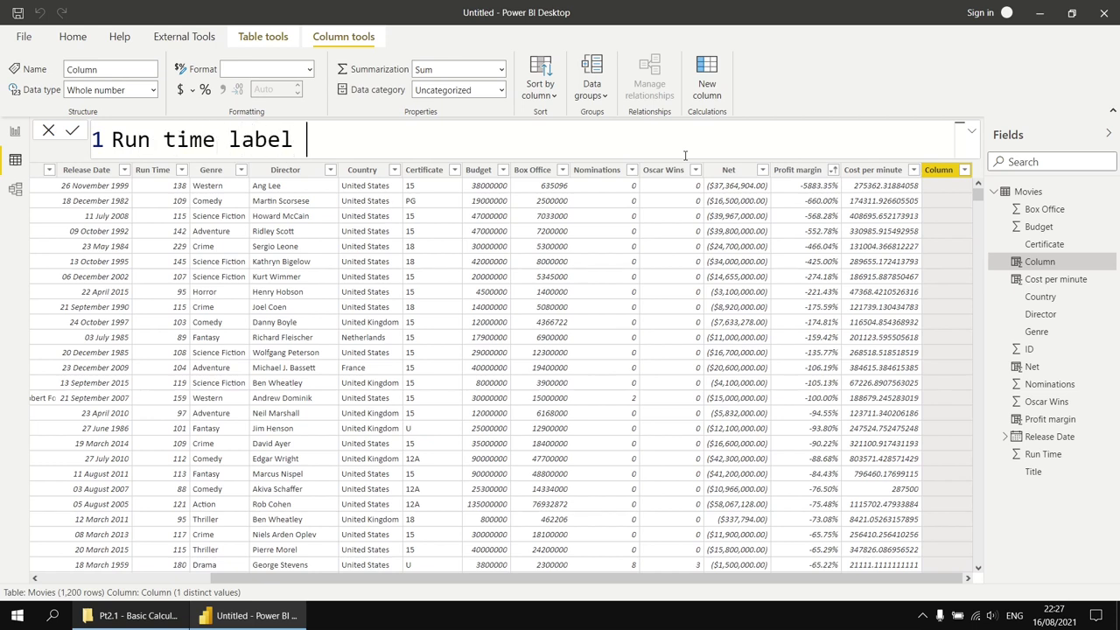
text(=)
text(div)
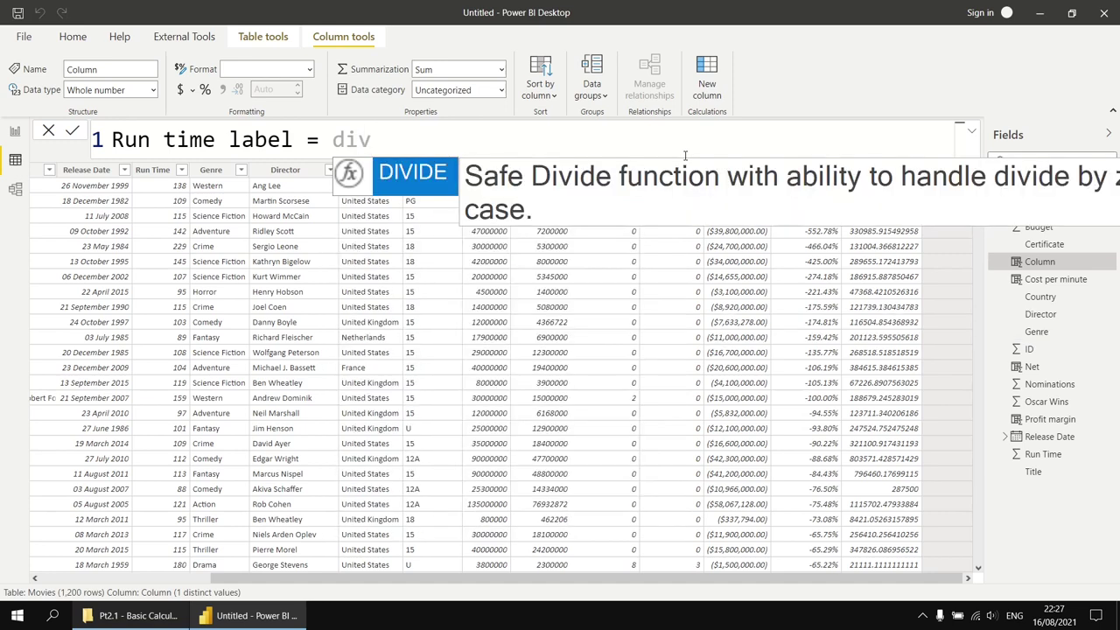
key(Tab)
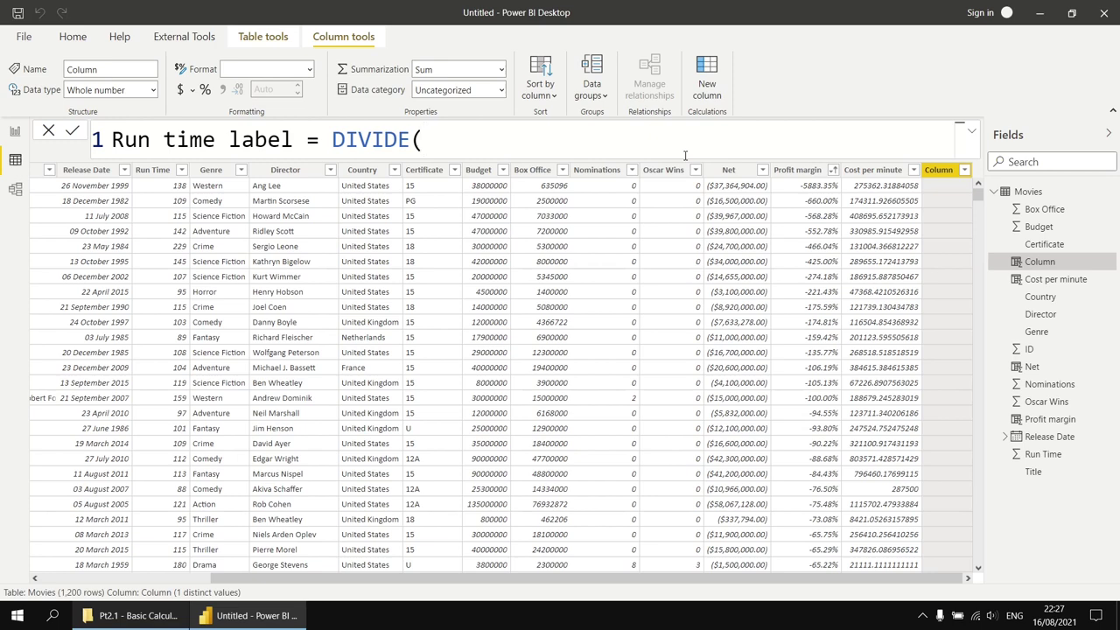
text(run)
key(Tab)
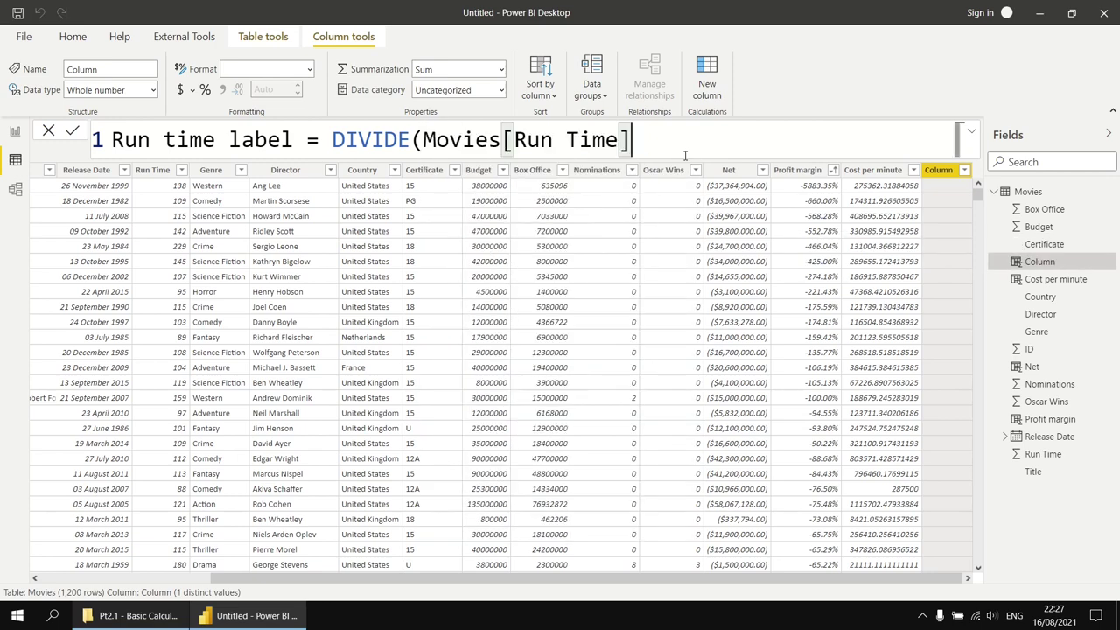
text(, )
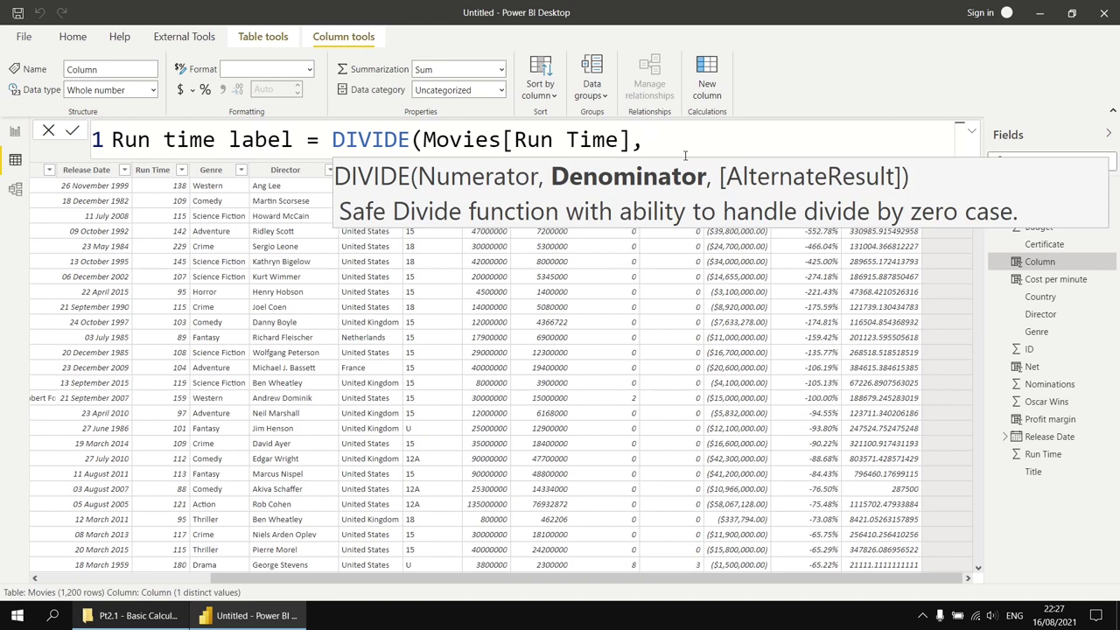
text(60)
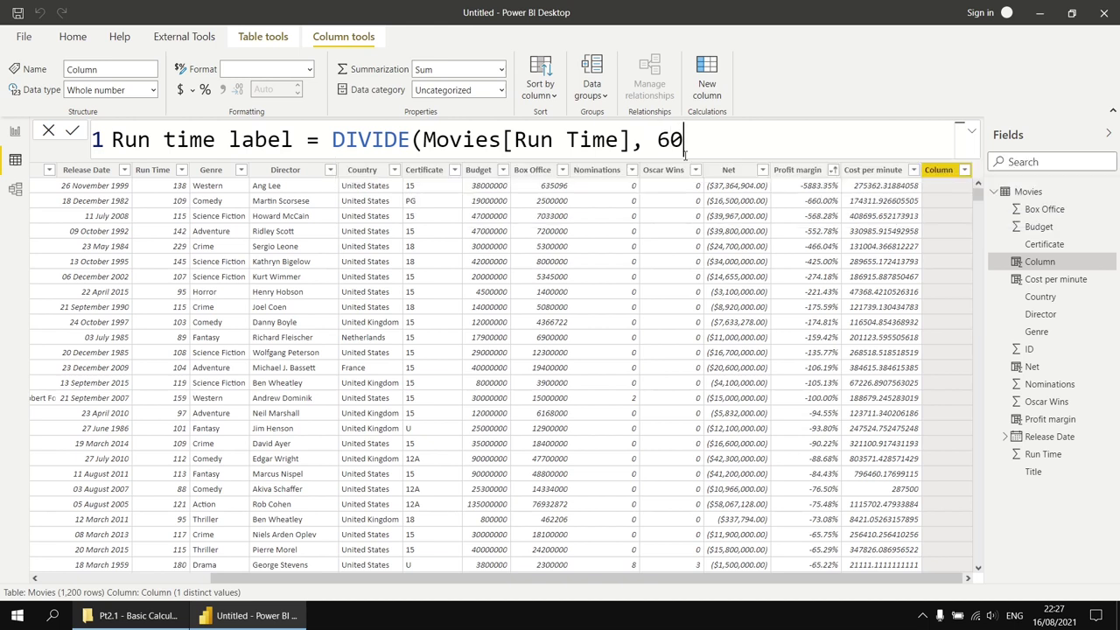
text())
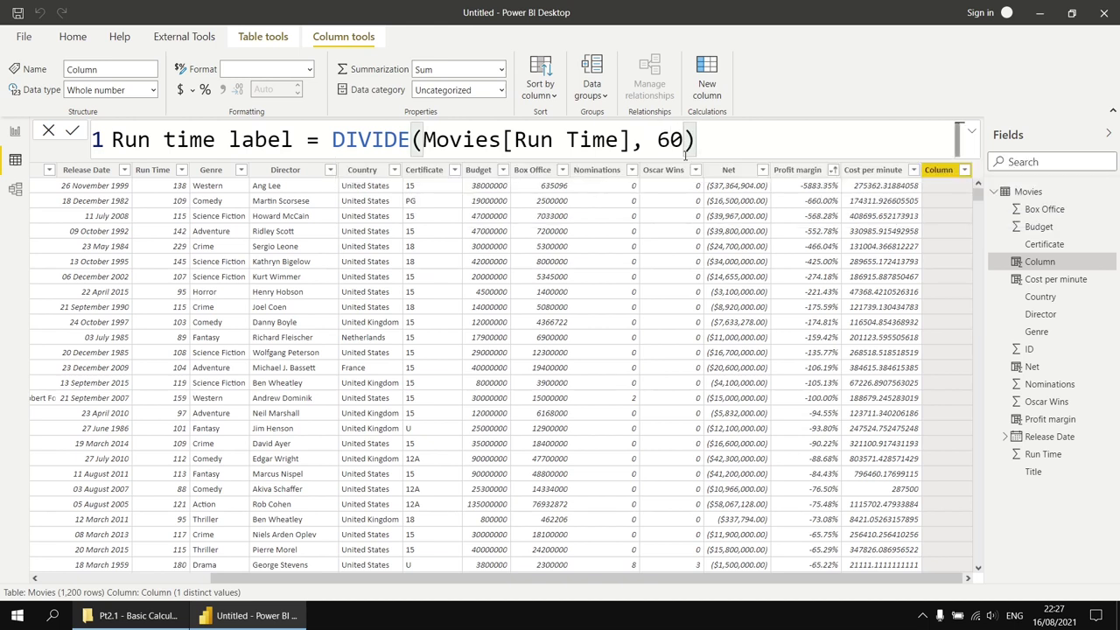
key(Return)
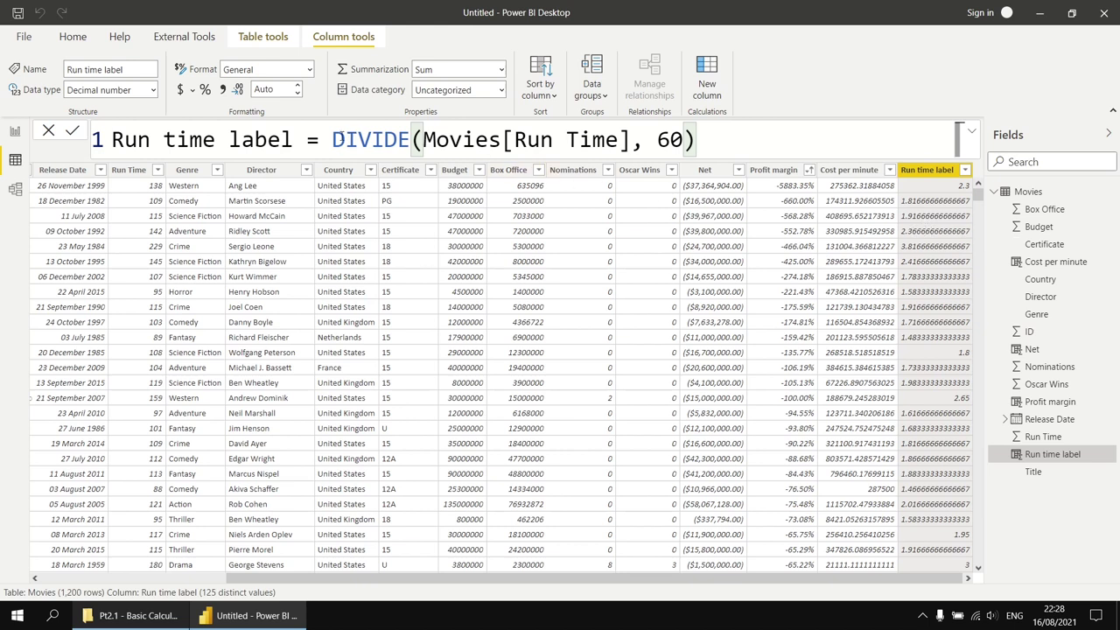
Wrap the formula in INT so it reads INT(DIVIDE(Movies[Run Time], 60)).
click(330, 140)
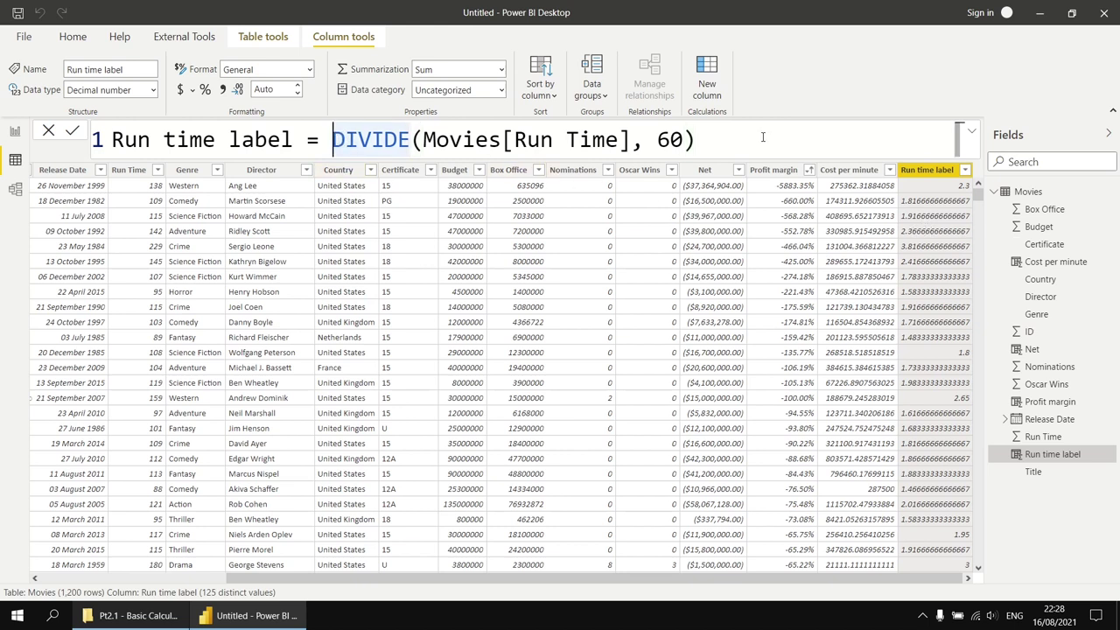
text(I)
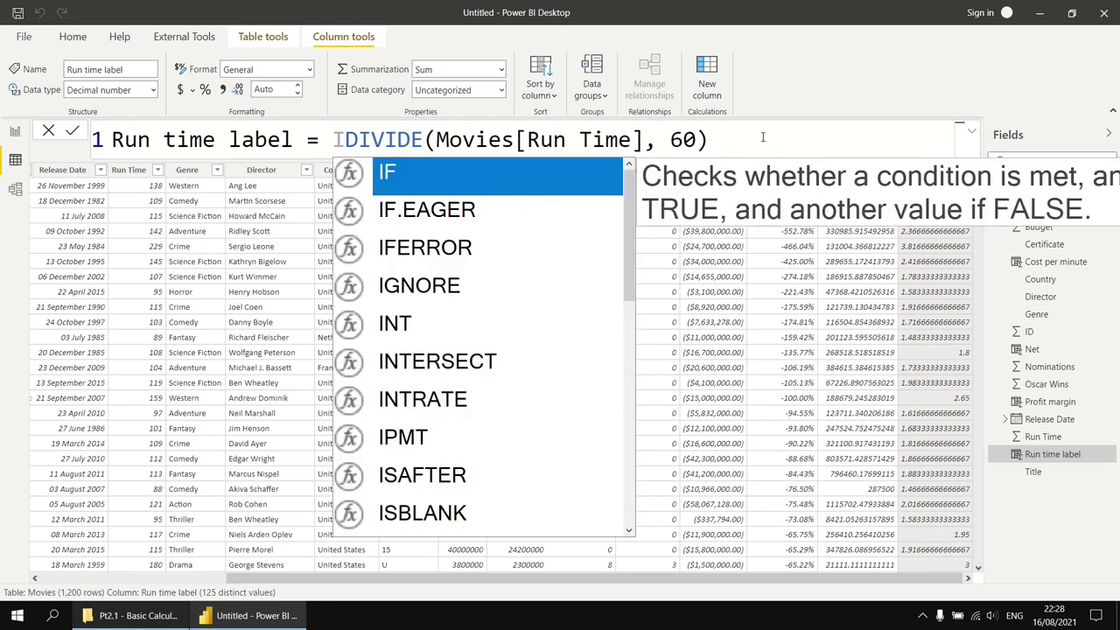
text(nt)
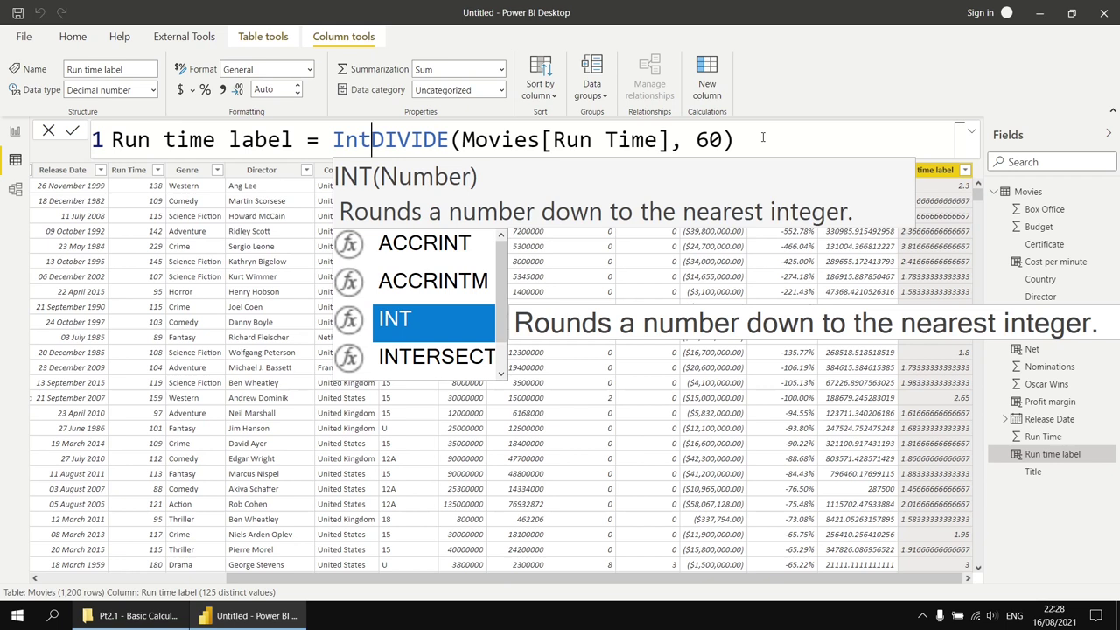
key(Tab)
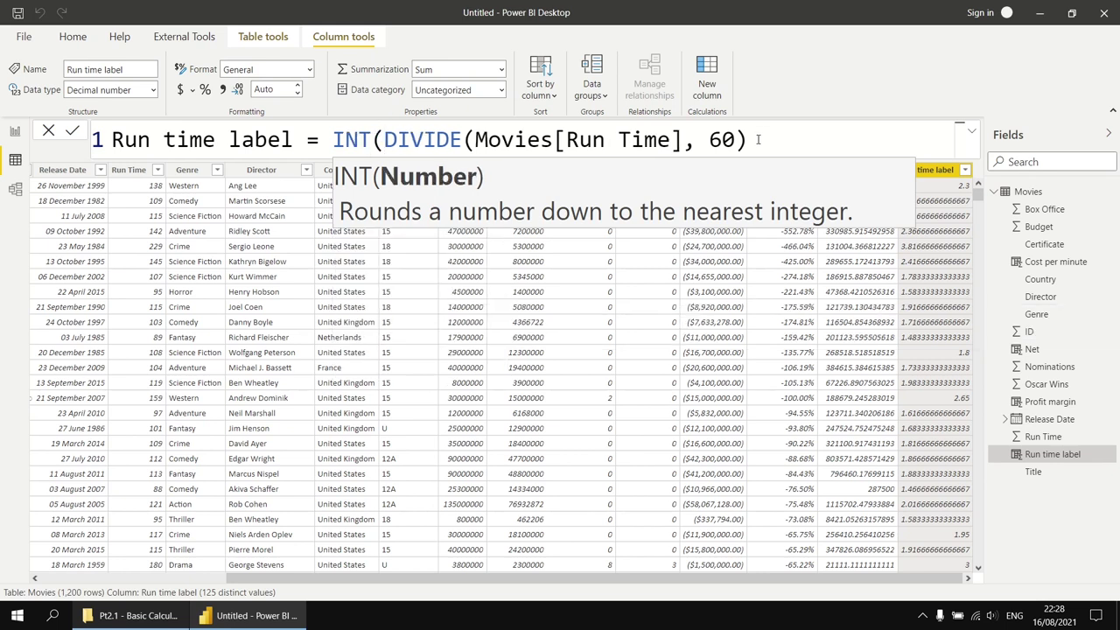
click(758, 139)
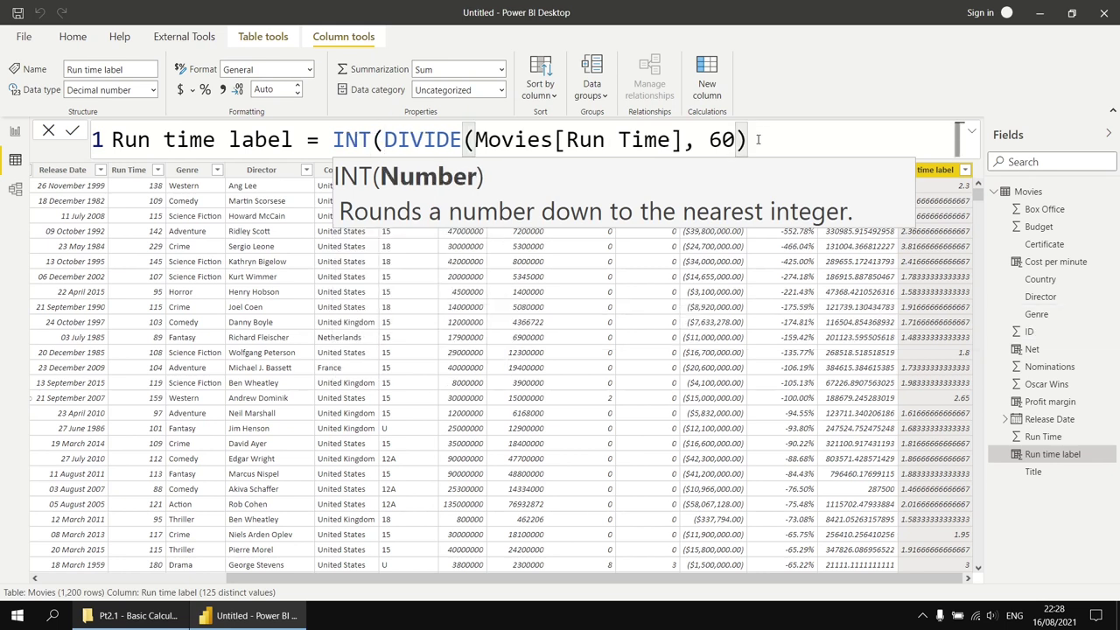
text())
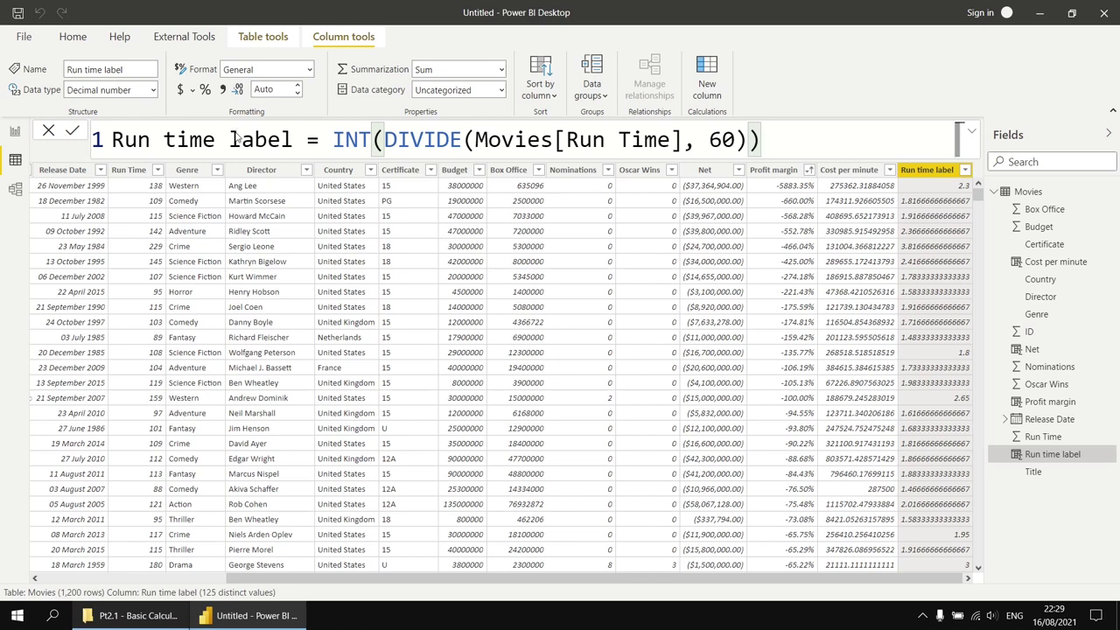
key(Return)
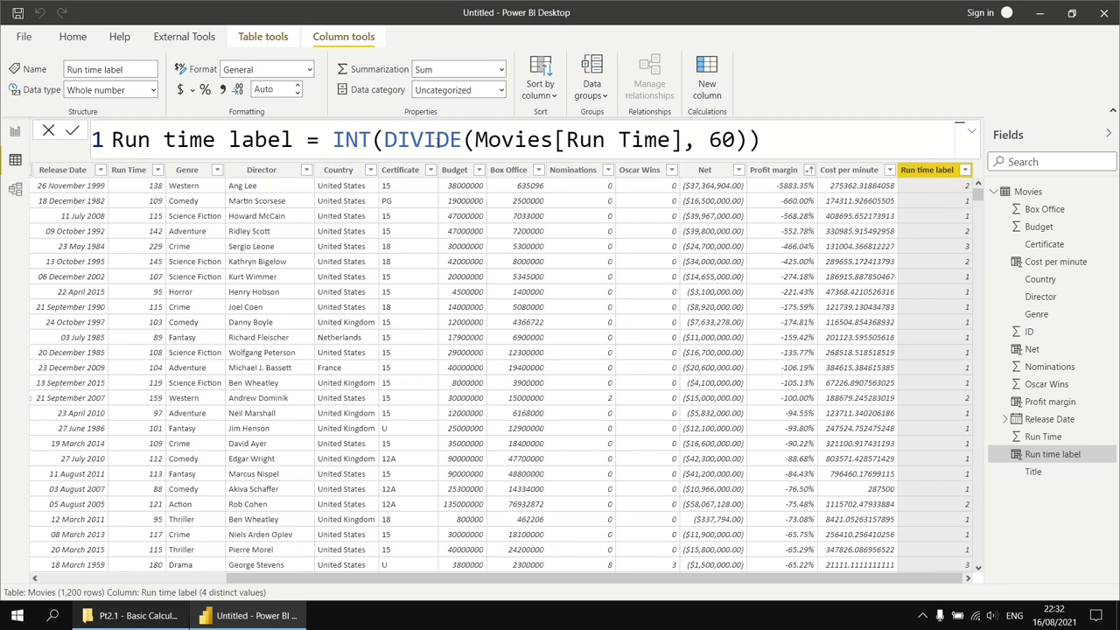
Insert CONCATENATE before INT, then delete it so the formula is INT(DIVIDE(Movies[Run Time], 60)).
click(335, 140)
text(Con)
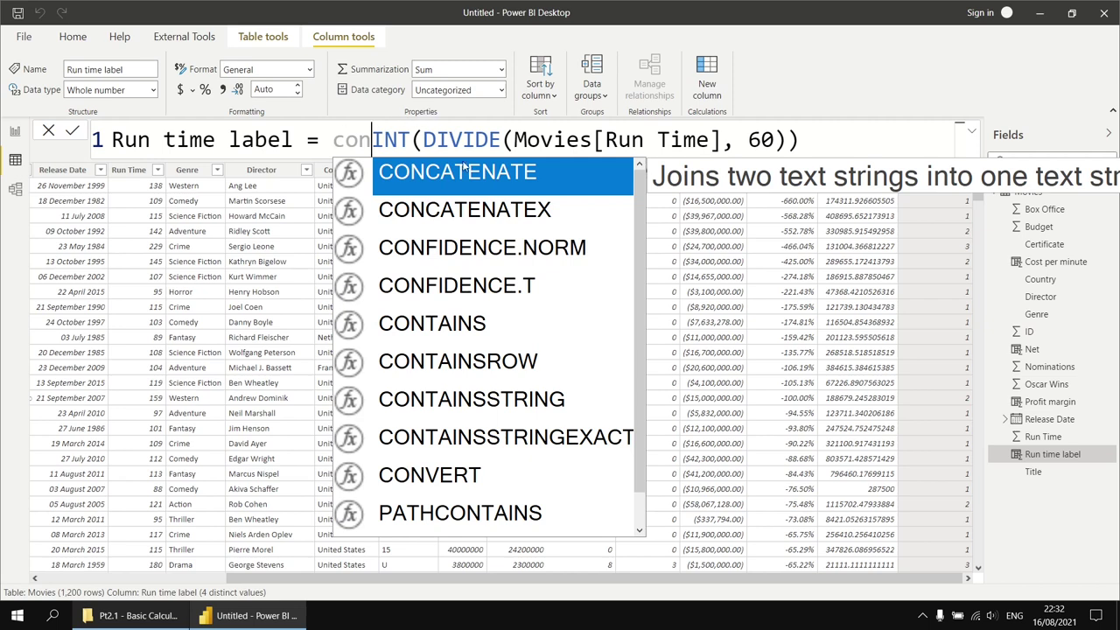
click(506, 179)
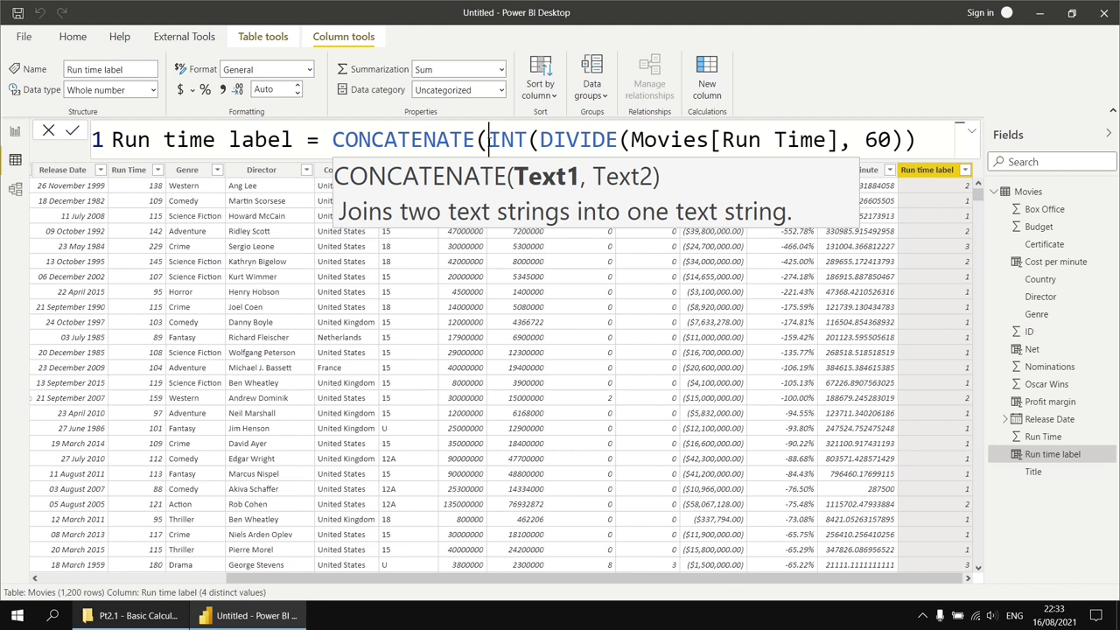
drag(491, 140, 333, 139)
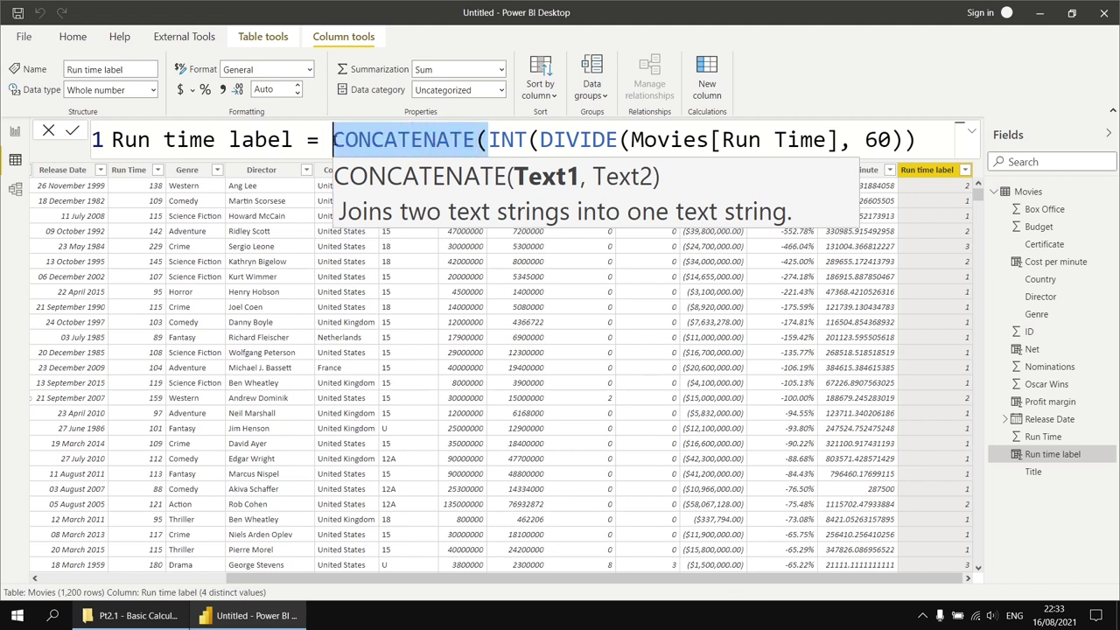
key(BackSpace)
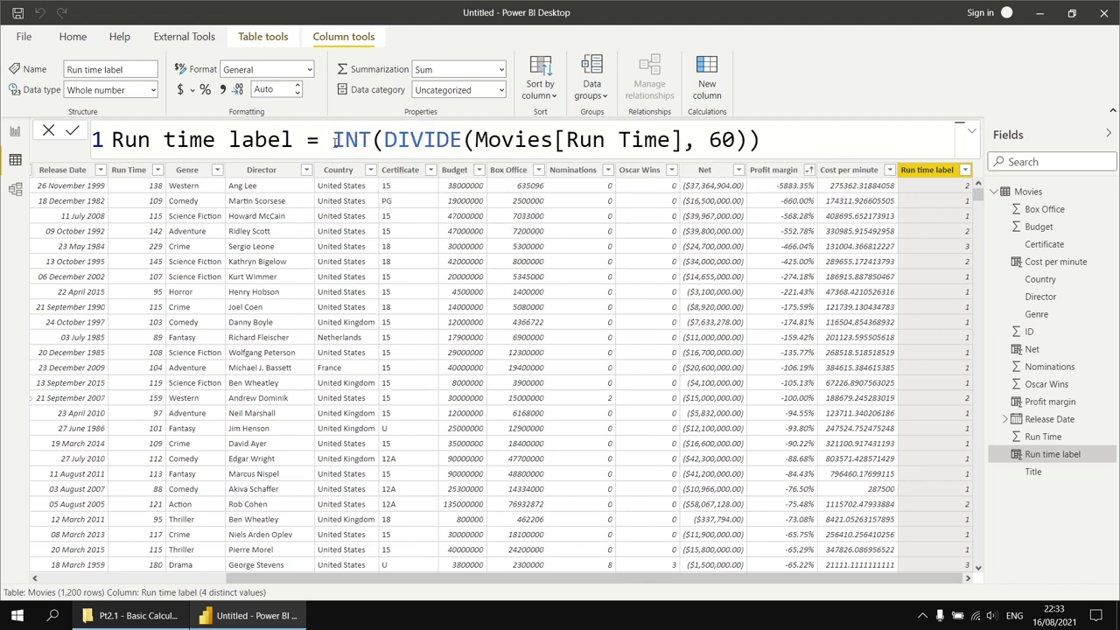
click(781, 140)
Append & "h " to the formula and commit, so hours show as text like 2h.
text(& "h ")
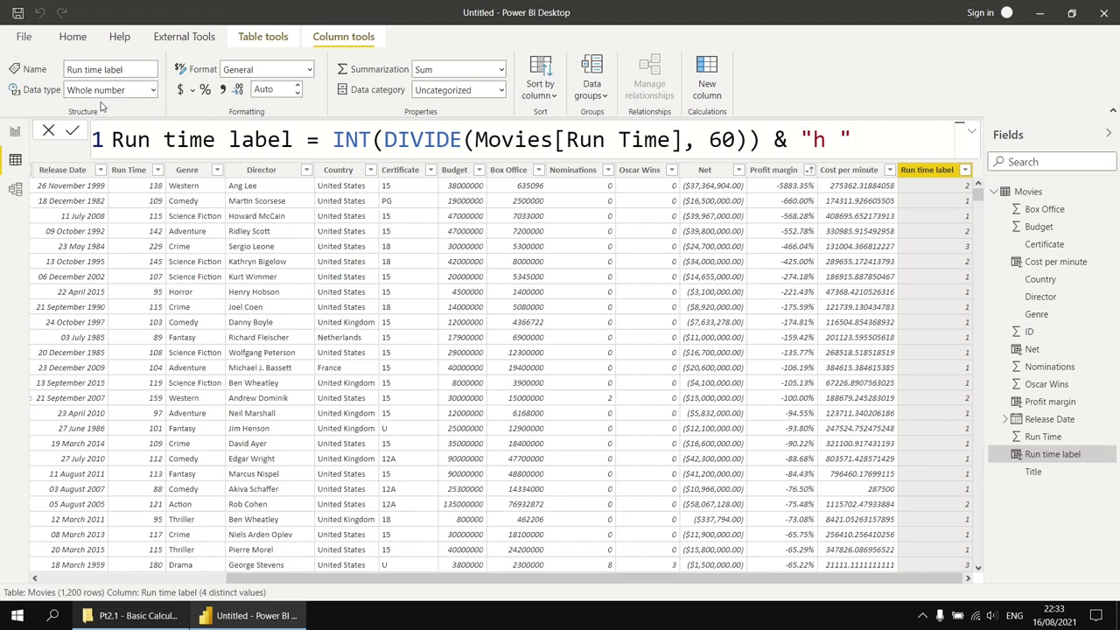
key(Return)
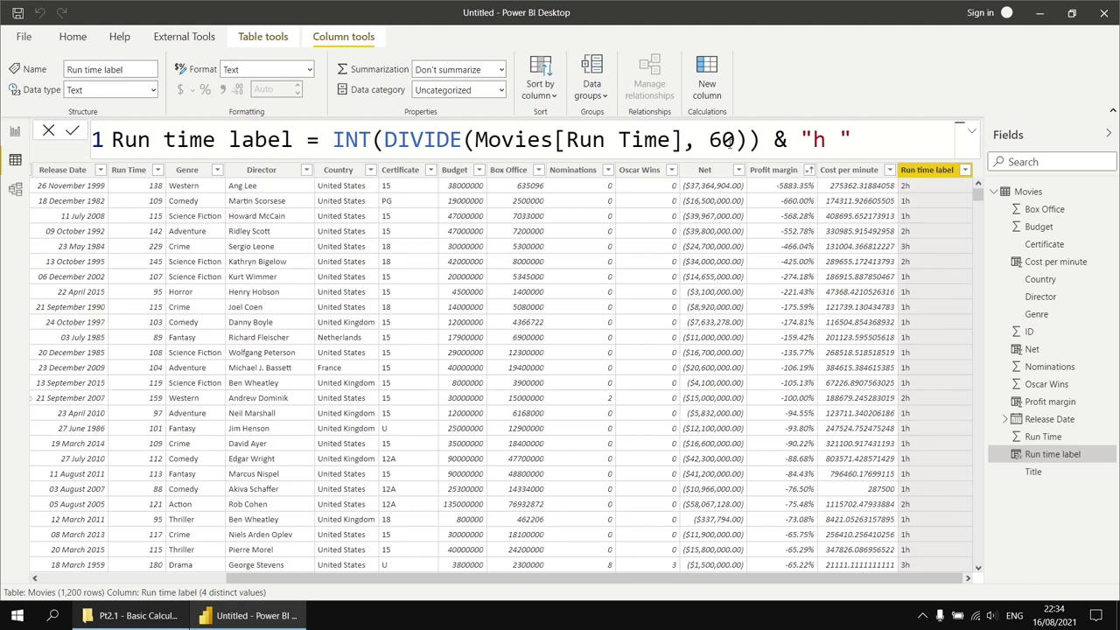
Move the INT expression onto an indented second line and add & before a third line.
click(325, 141)
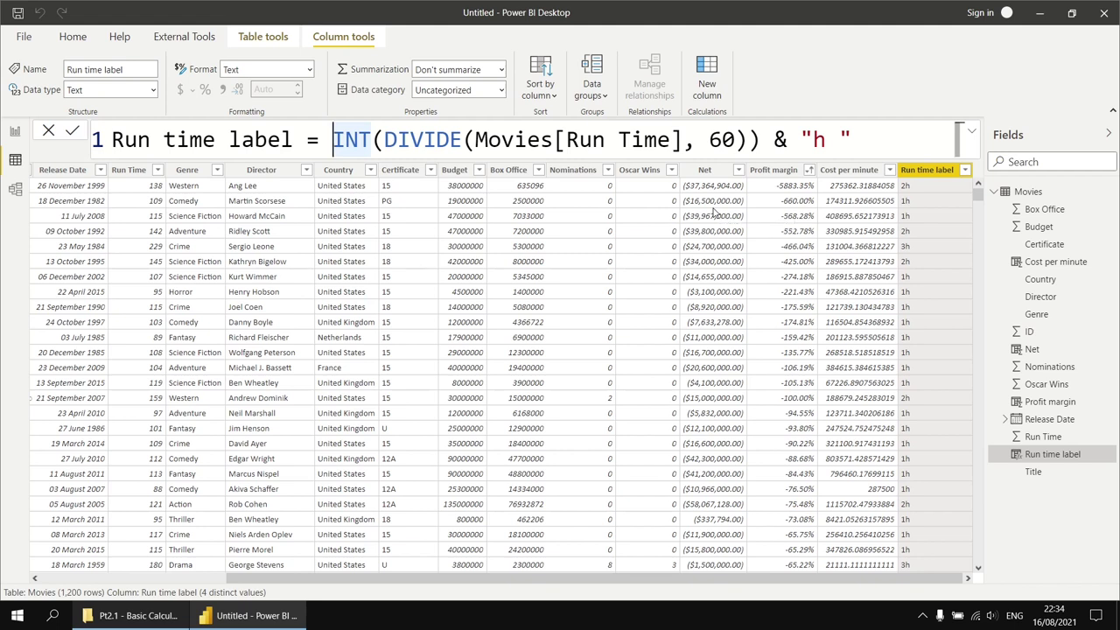
key(shift+Return)
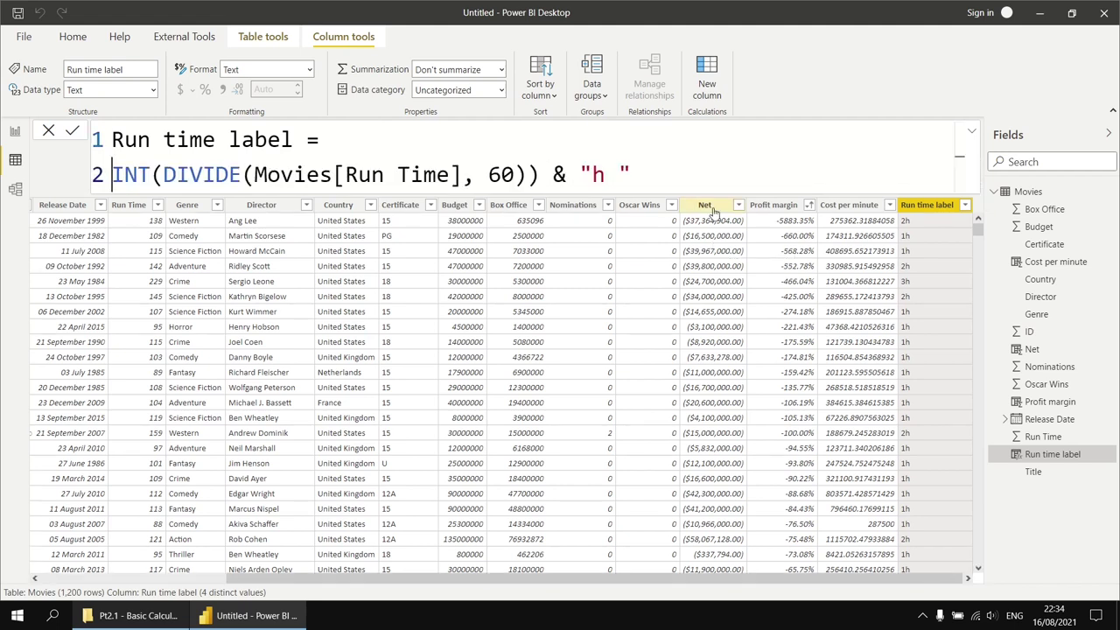
key(Tab)
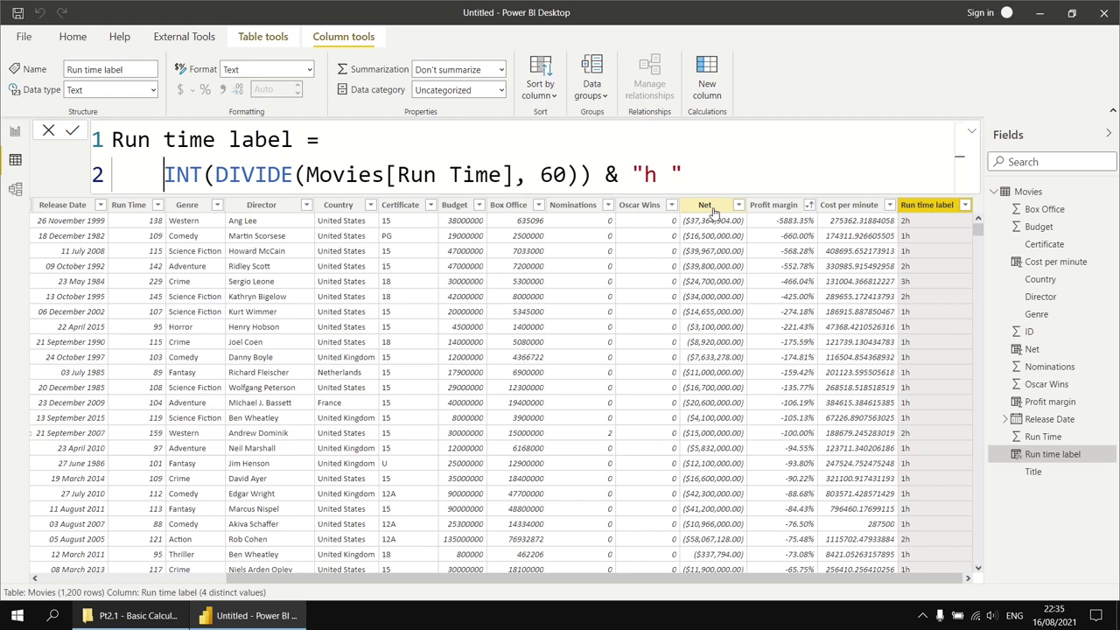
click(725, 174)
text(&)
key(shift+Return)
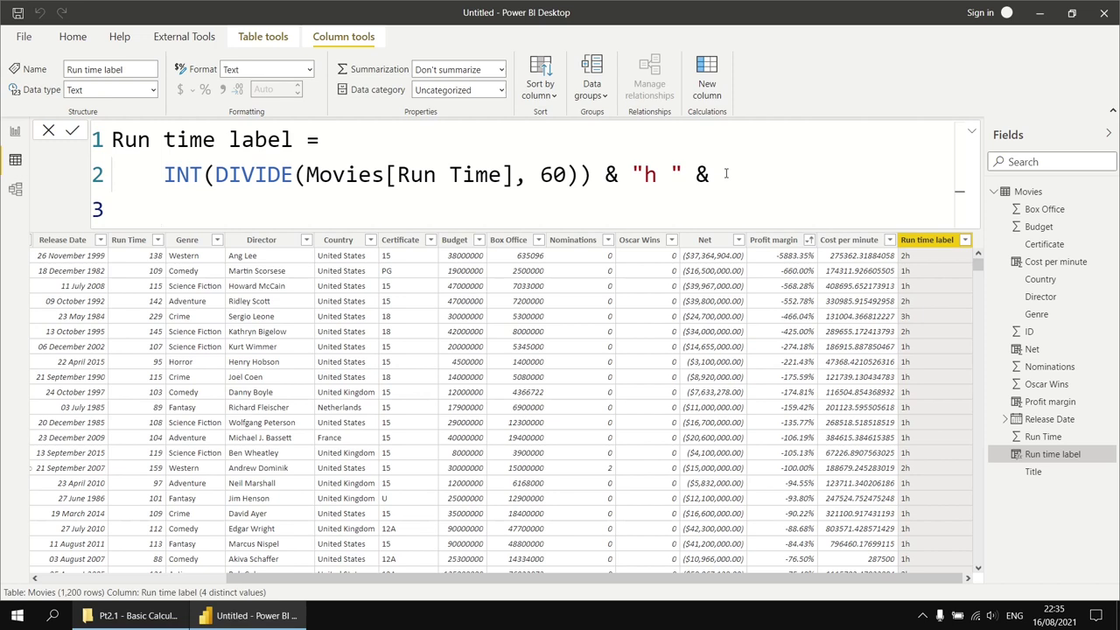
Add MOD(Movies[Run Time], 60) & "m" for remaining minutes, committing after each addition.
text(mod)
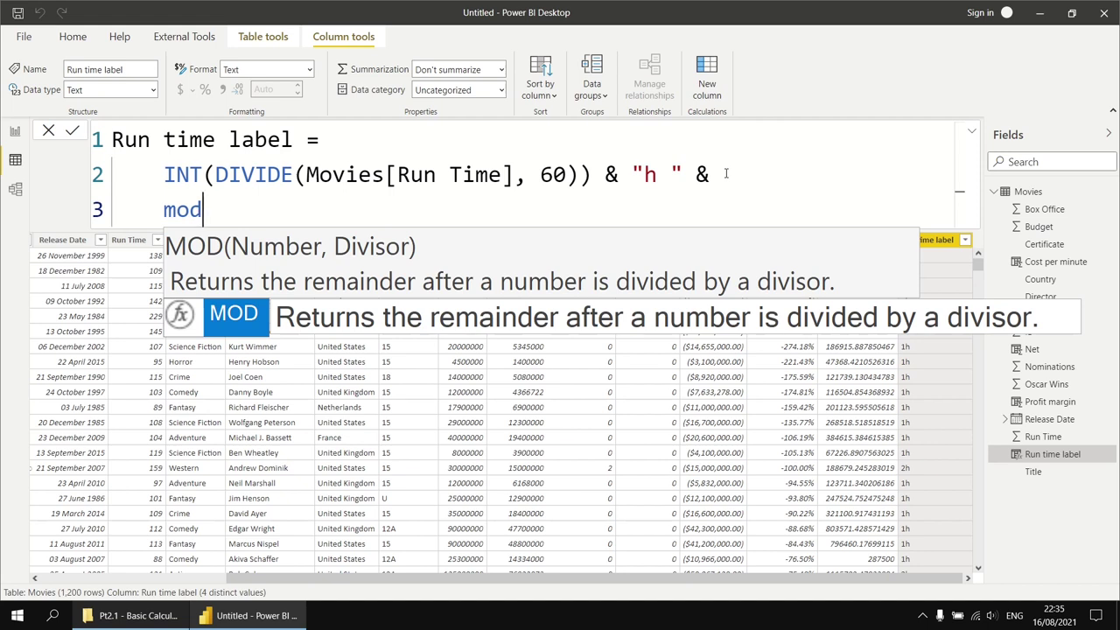
key(Tab)
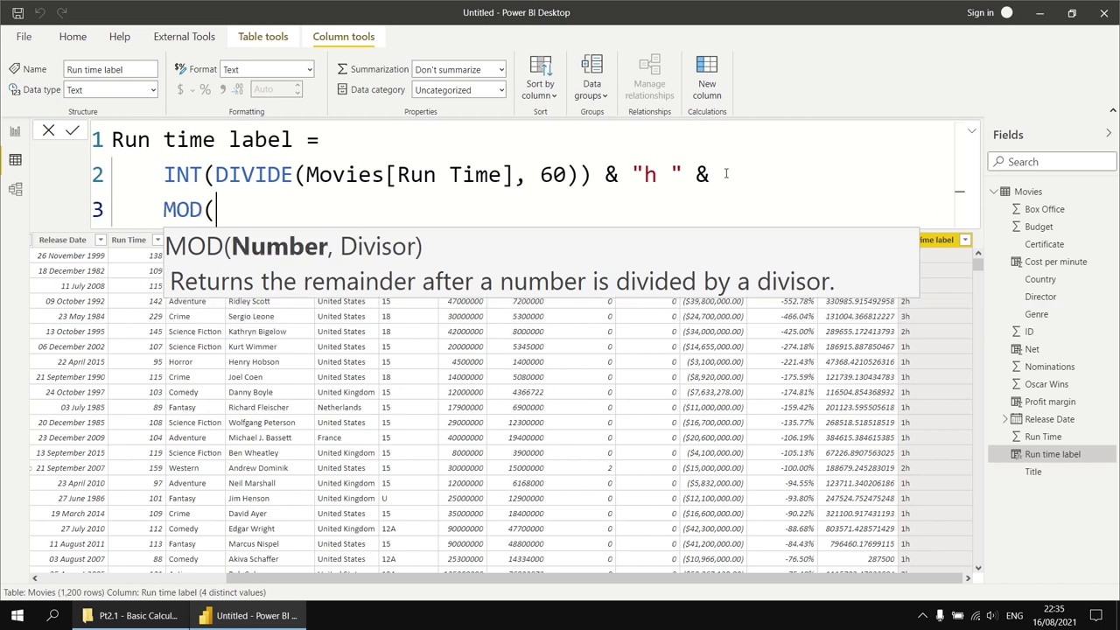
text(run)
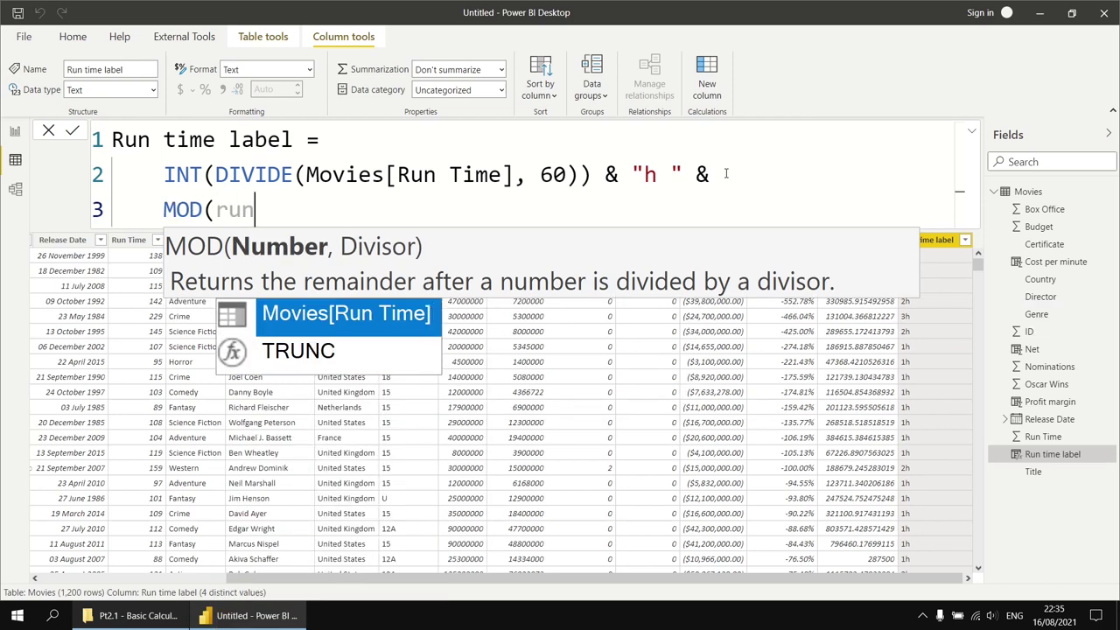
key(Tab)
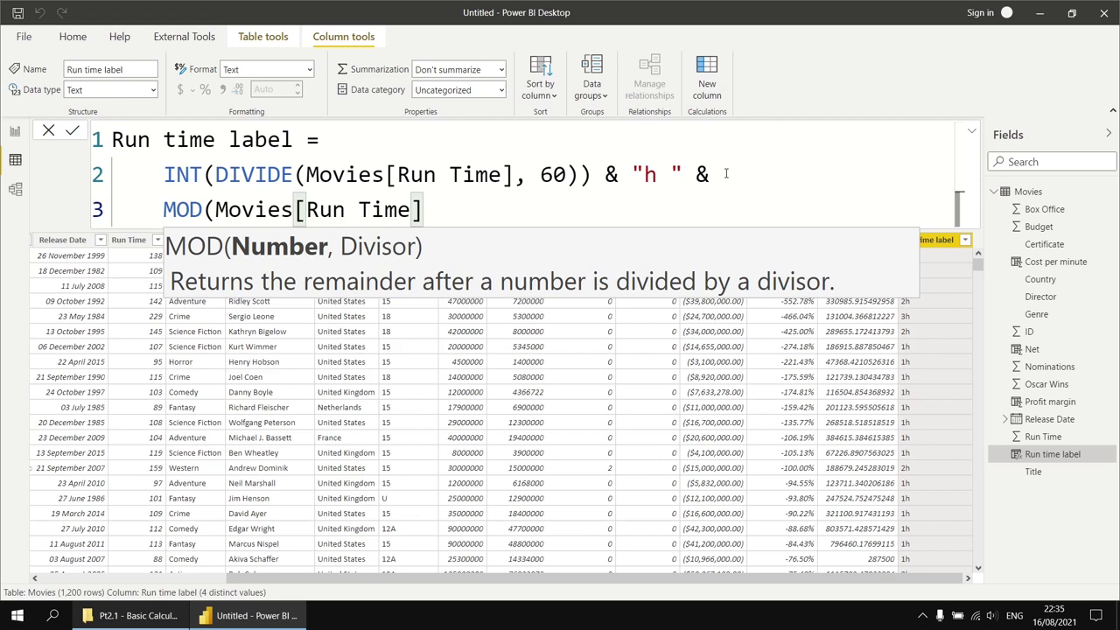
text(, 6)
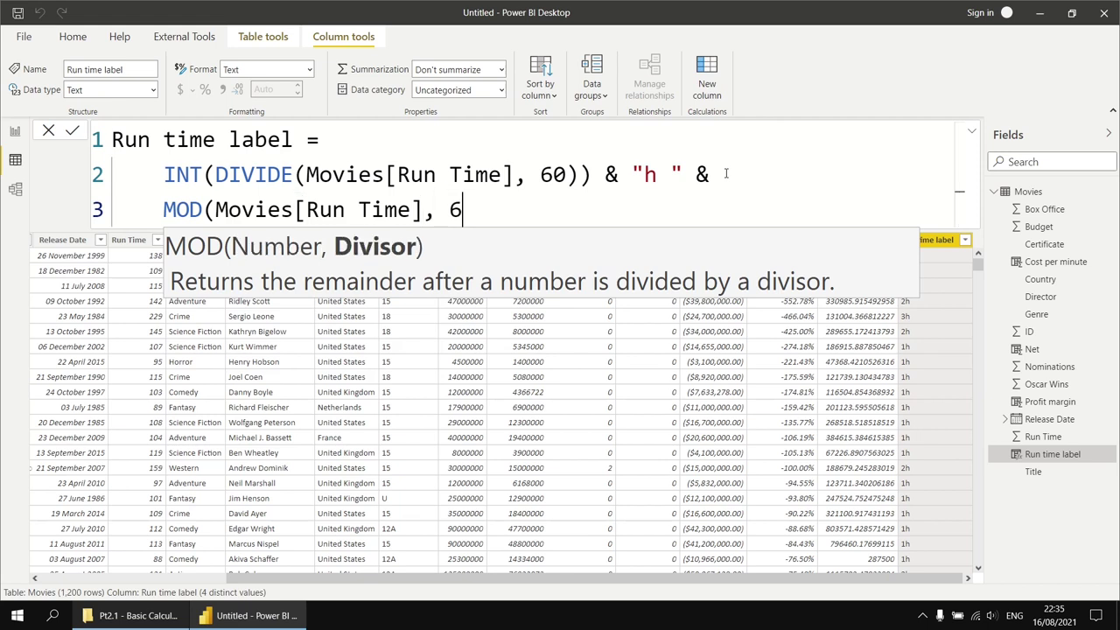
text(0))
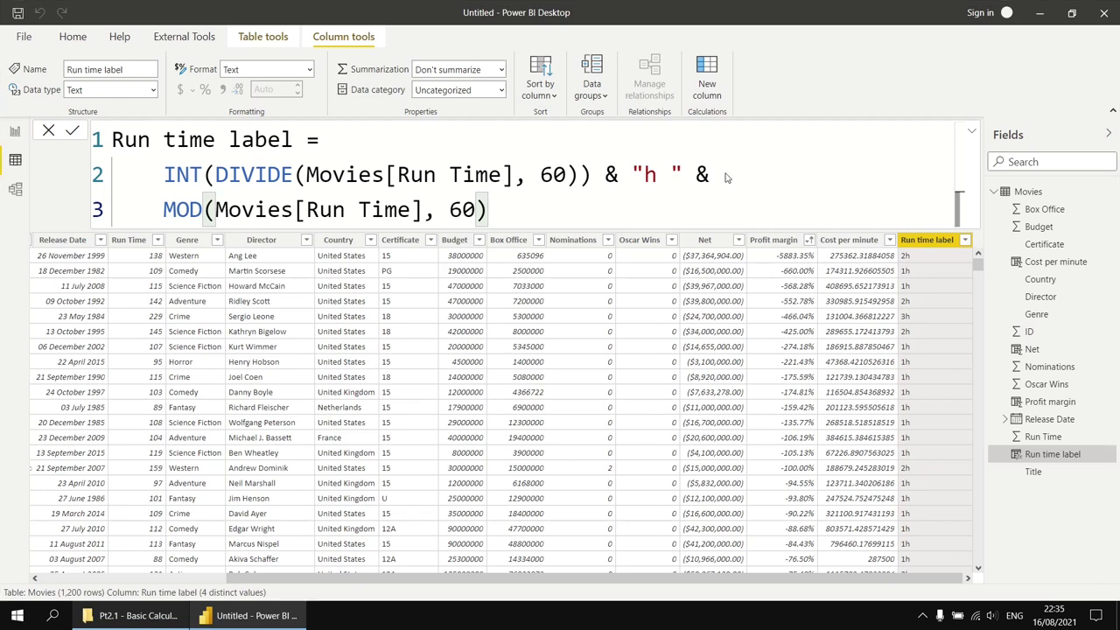
key(Return)
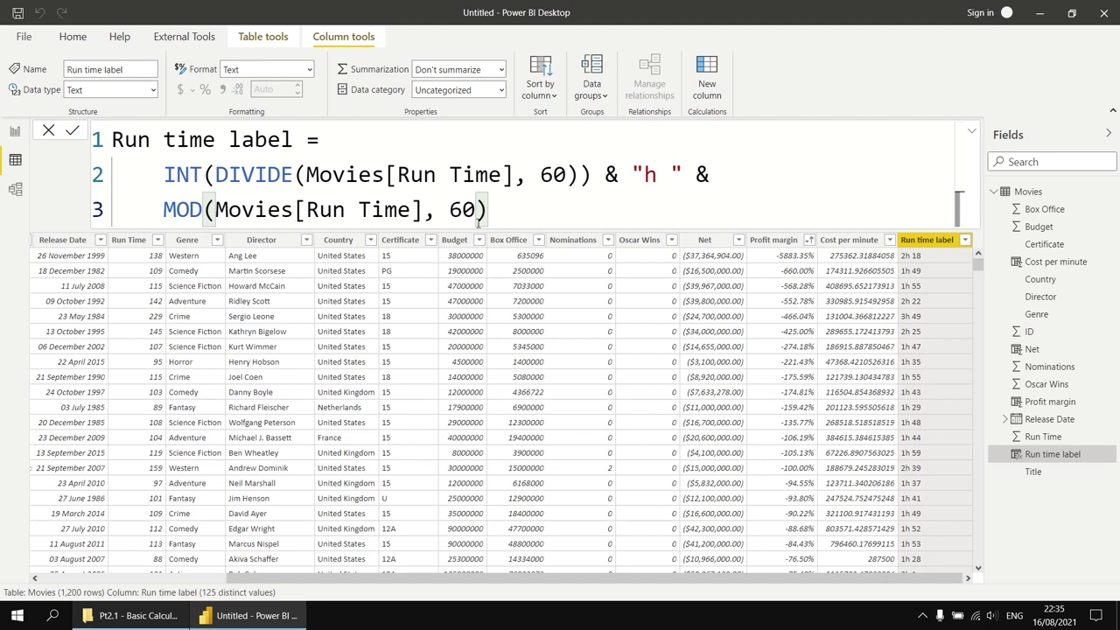
text(&)
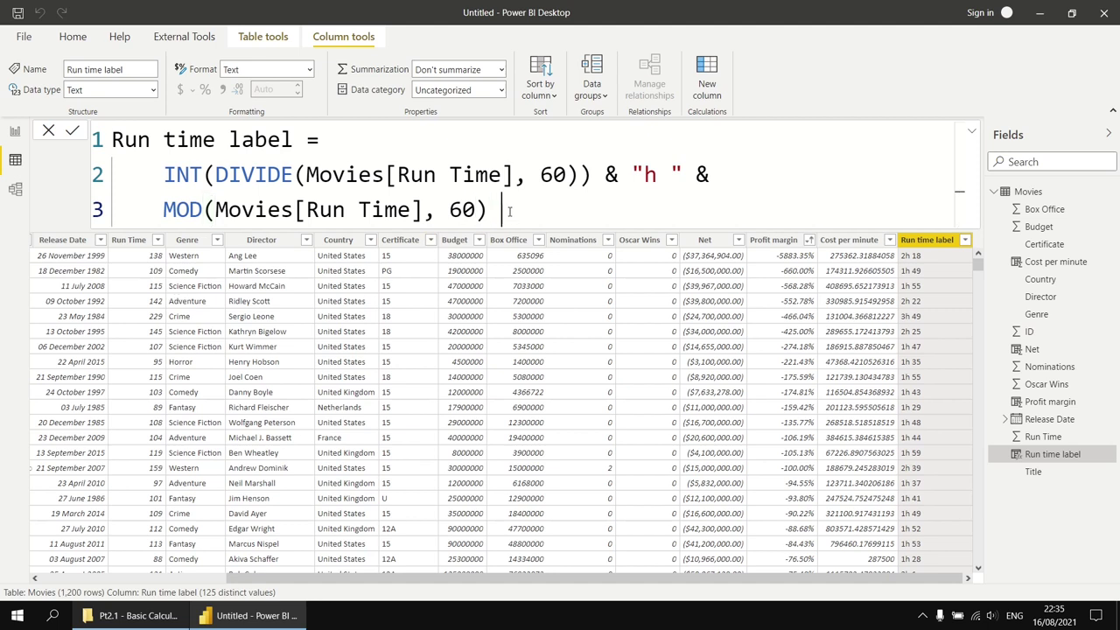
text( "m")
key(Return)
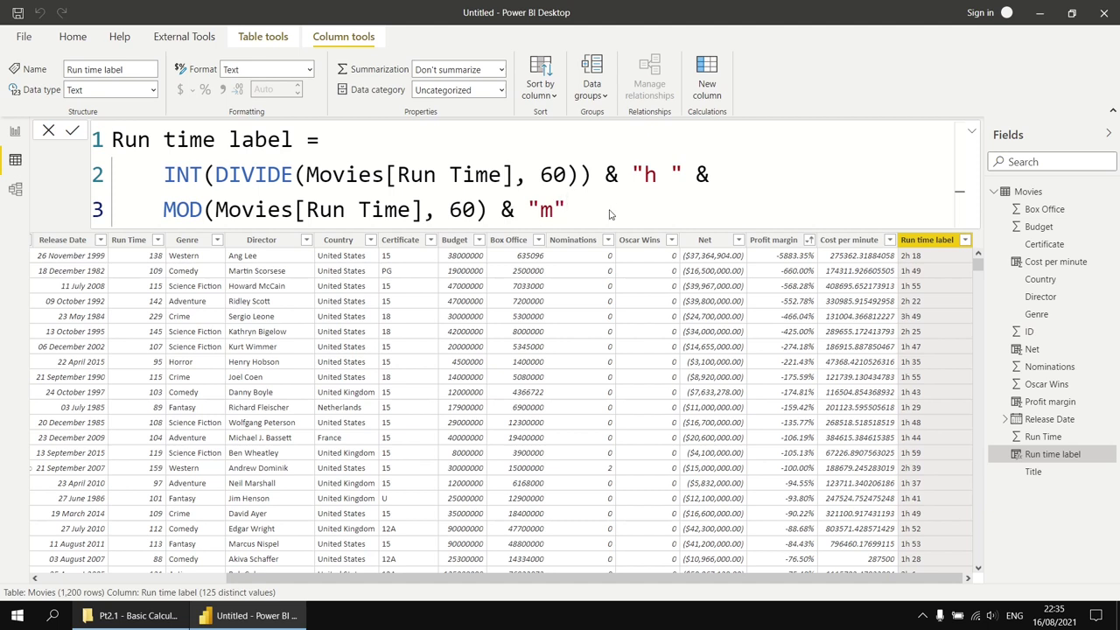